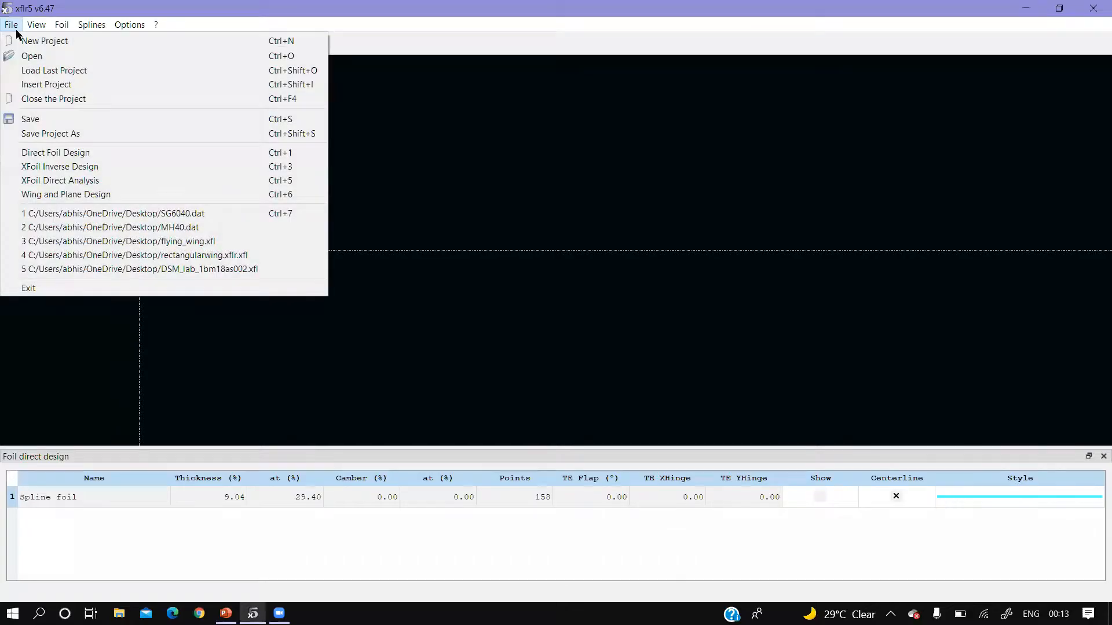
click(18, 24)
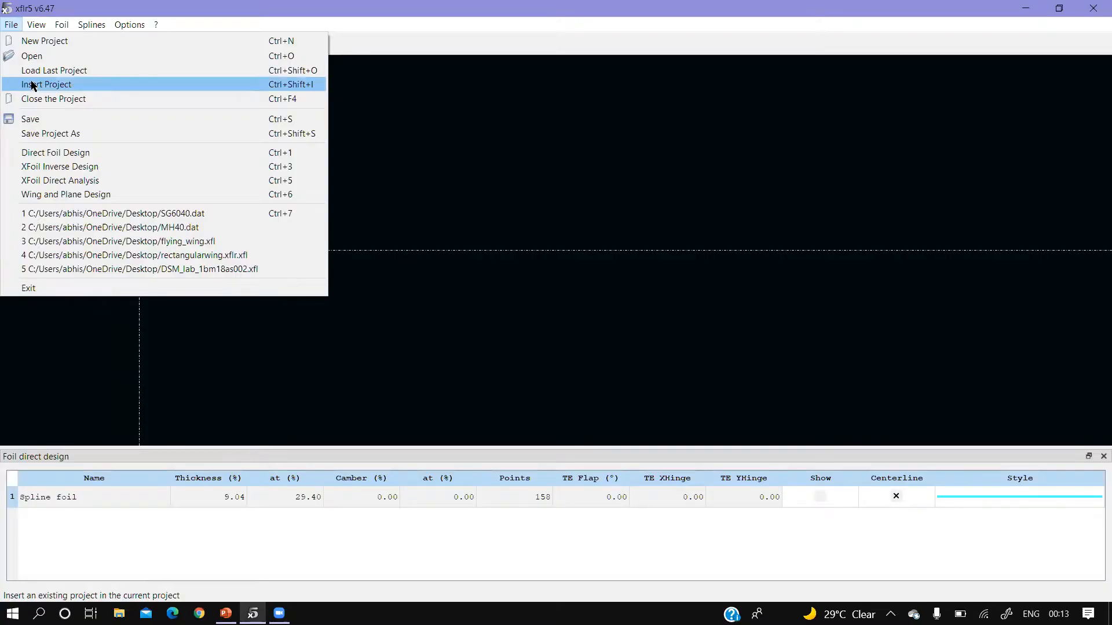
click(521, 195)
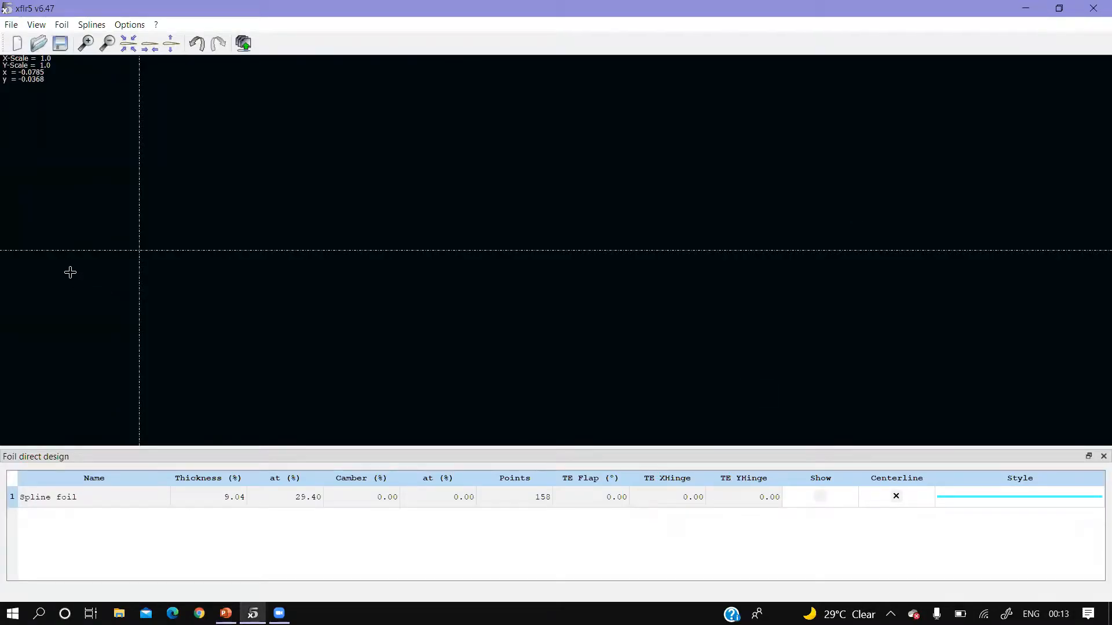
click(13, 24)
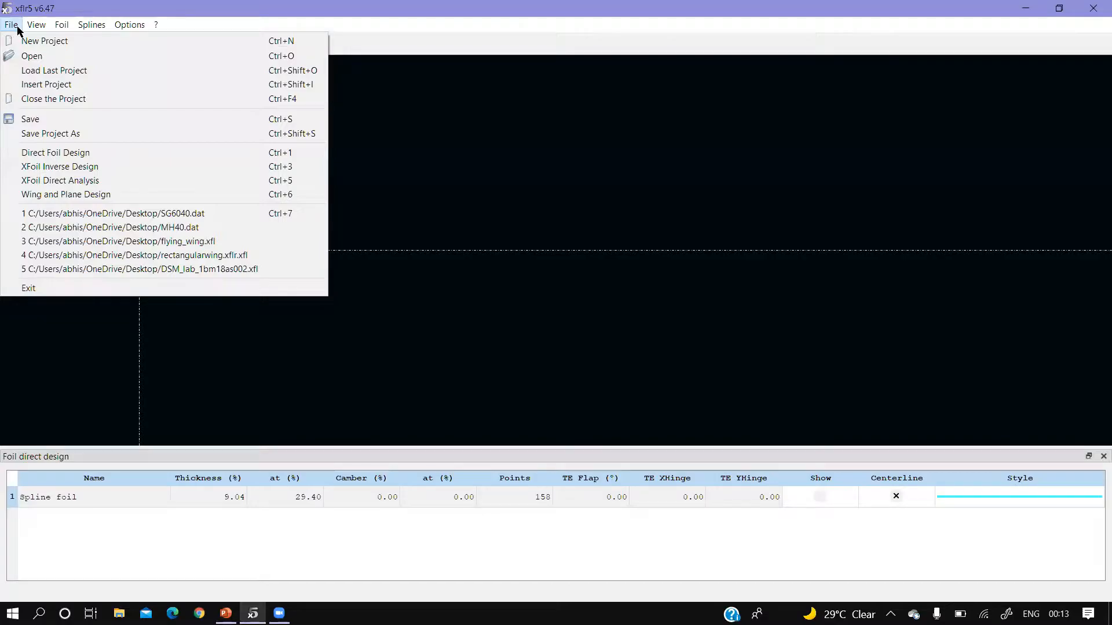
click(449, 132)
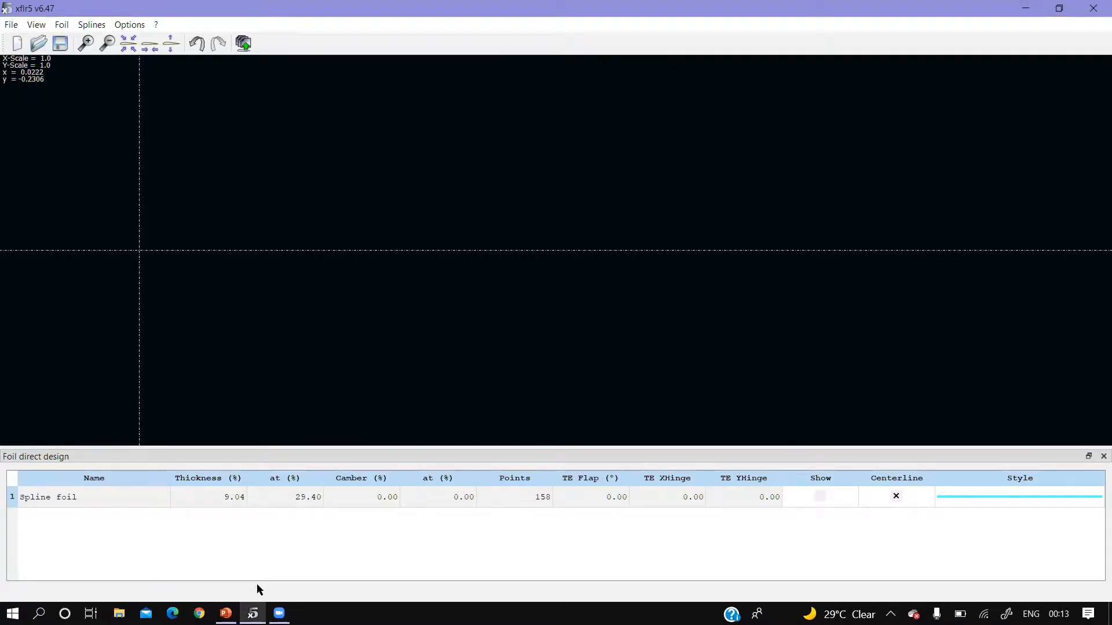
Step: View the Direct Foil Design, Wing and Plane Design and XFoil Direct Analysis modules in turn
click(11, 27)
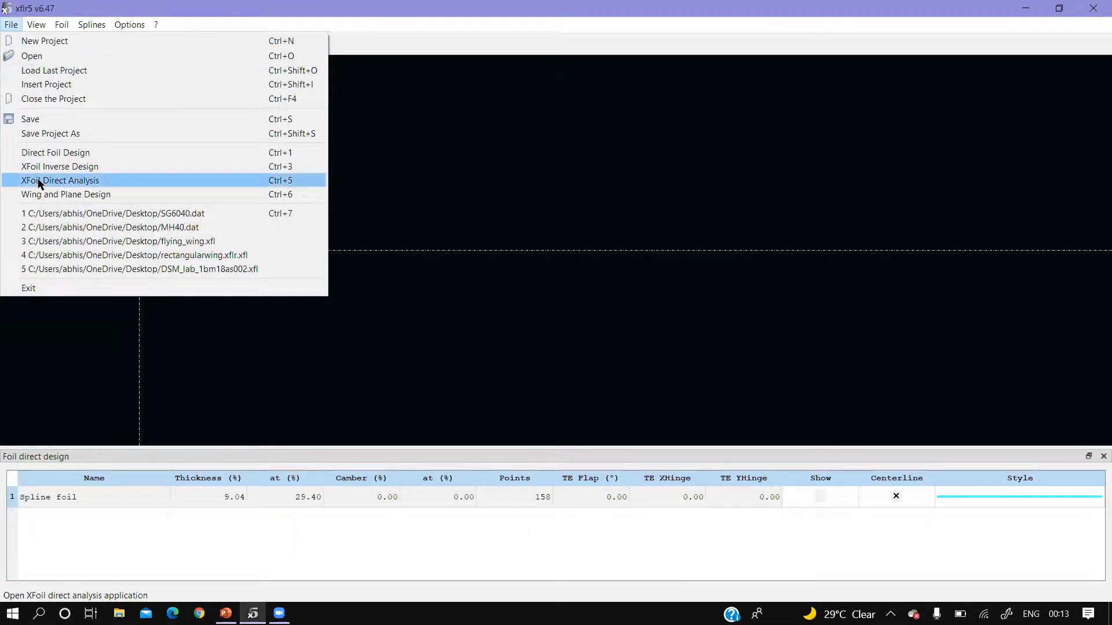
click(58, 152)
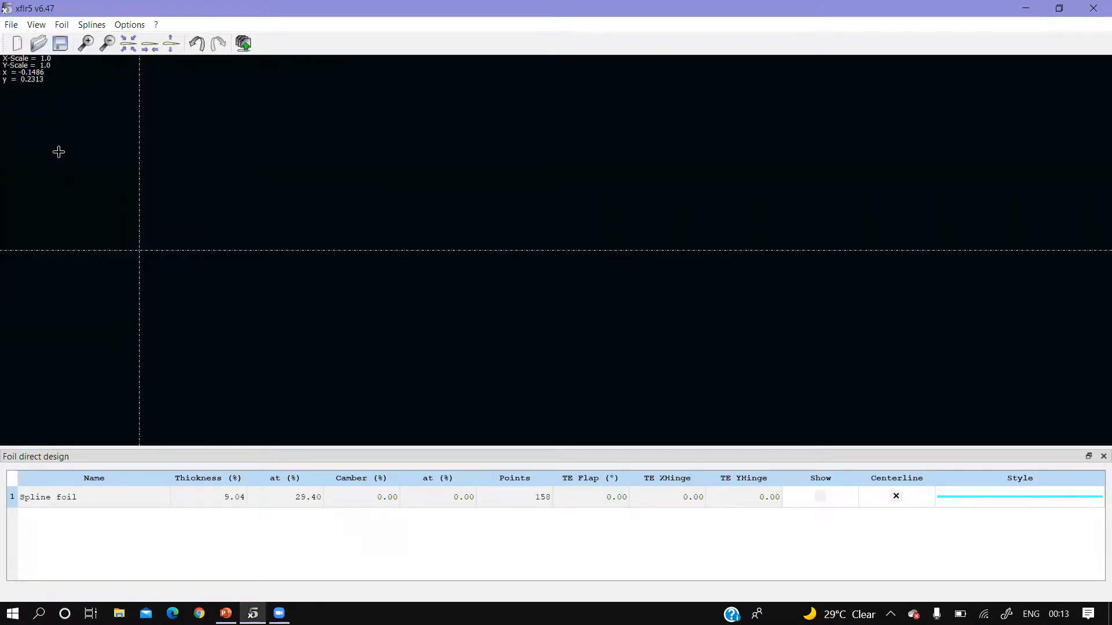
click(11, 24)
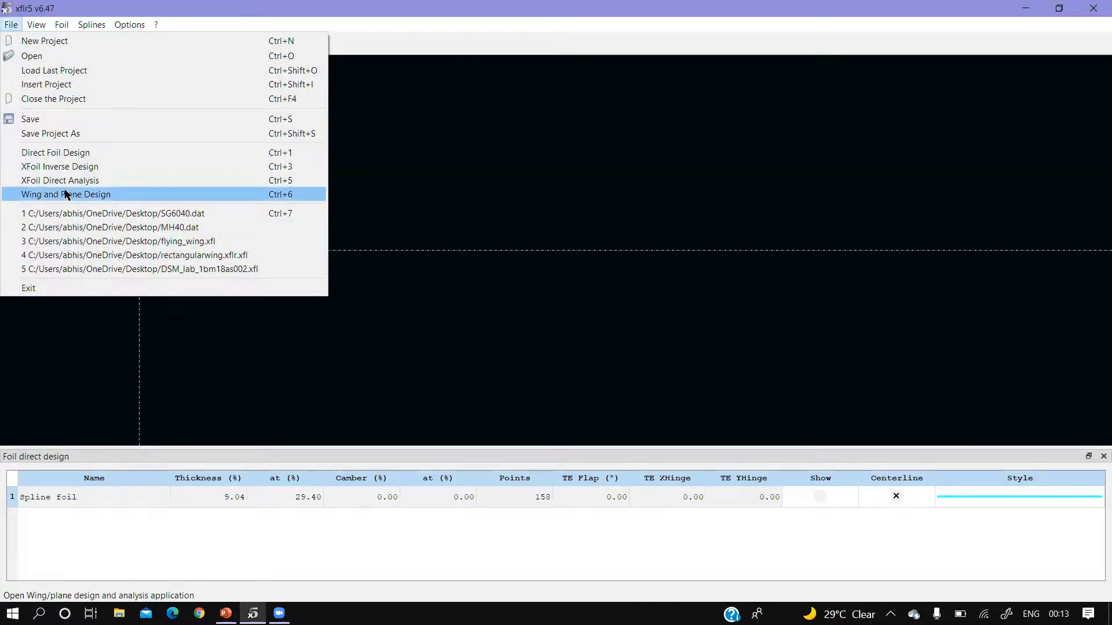
click(66, 196)
click(12, 24)
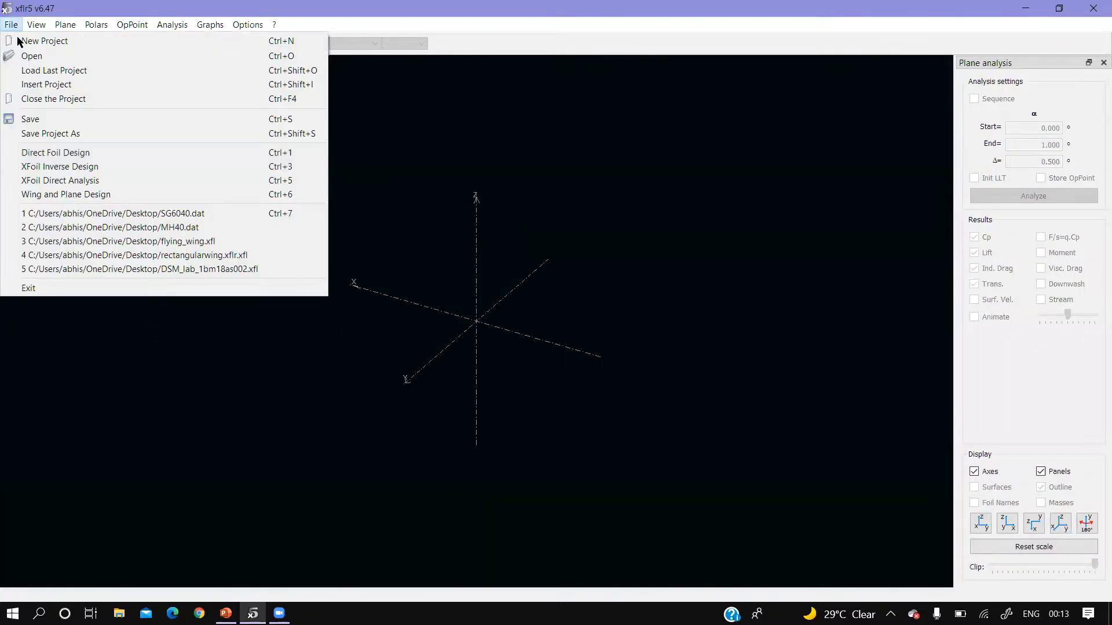
click(62, 180)
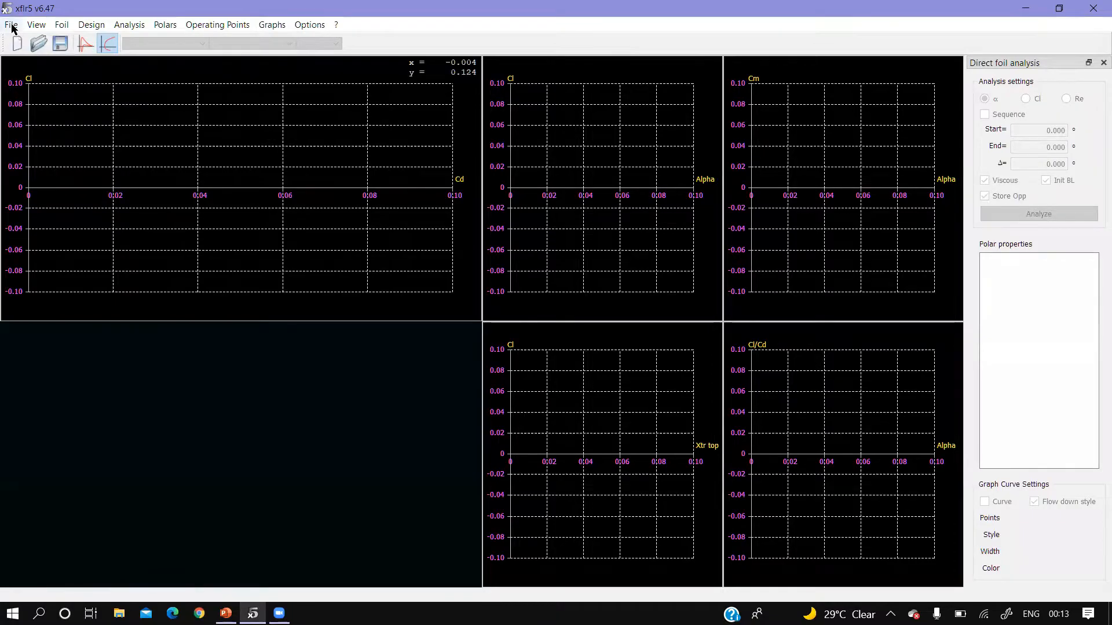
click(11, 26)
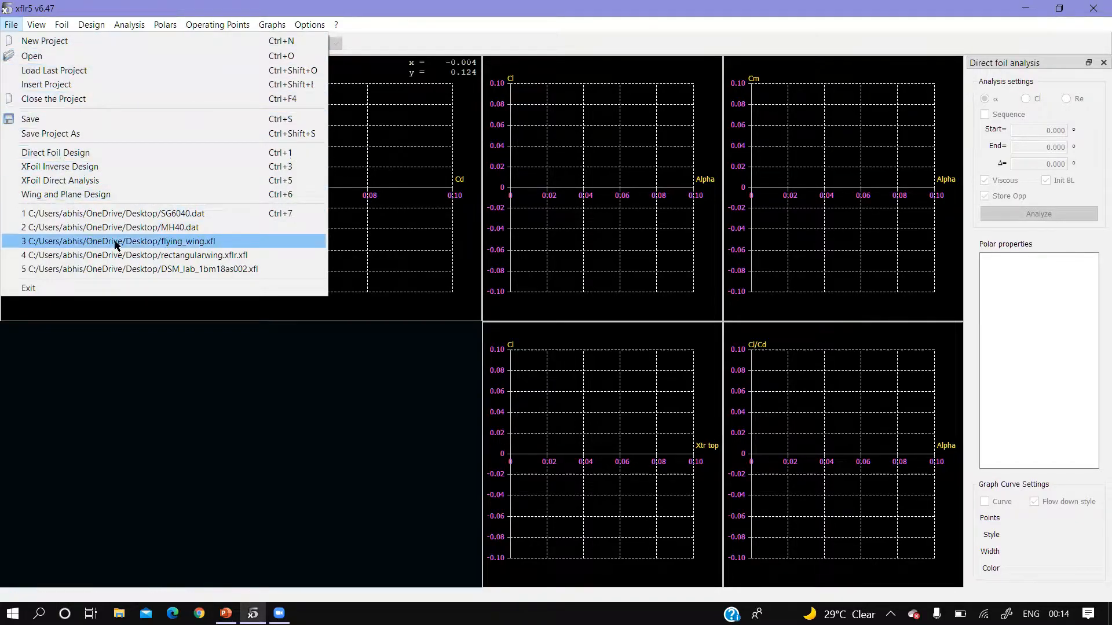
click(60, 43)
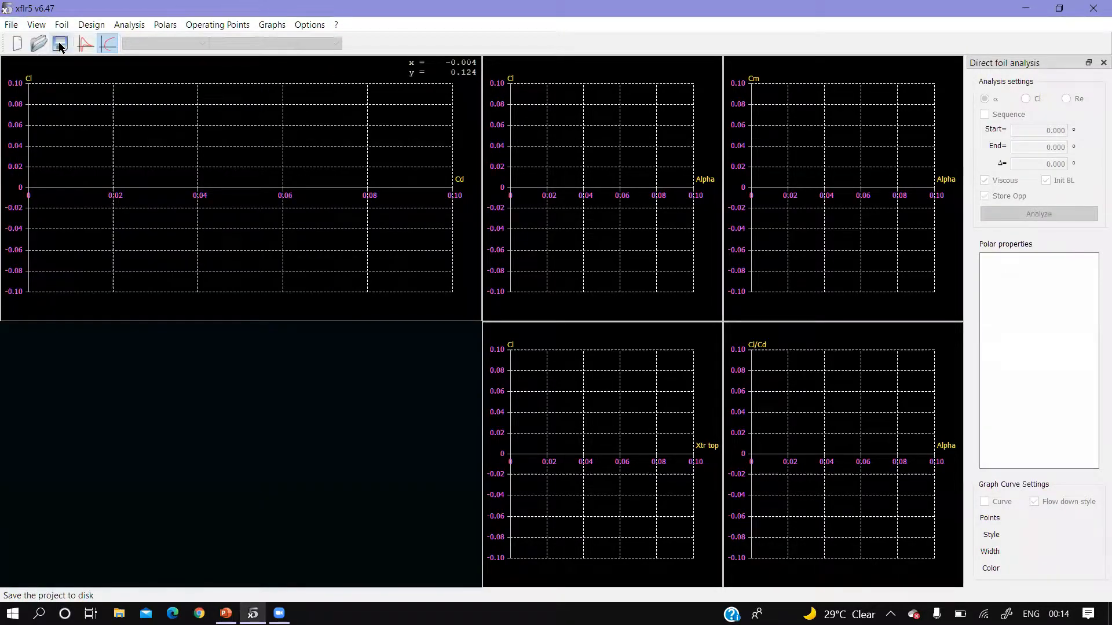
Step: In Direct Foil Design, generate a NACA foil with digits 2412 and 200 panels, and store it as NACA 2412
click(11, 25)
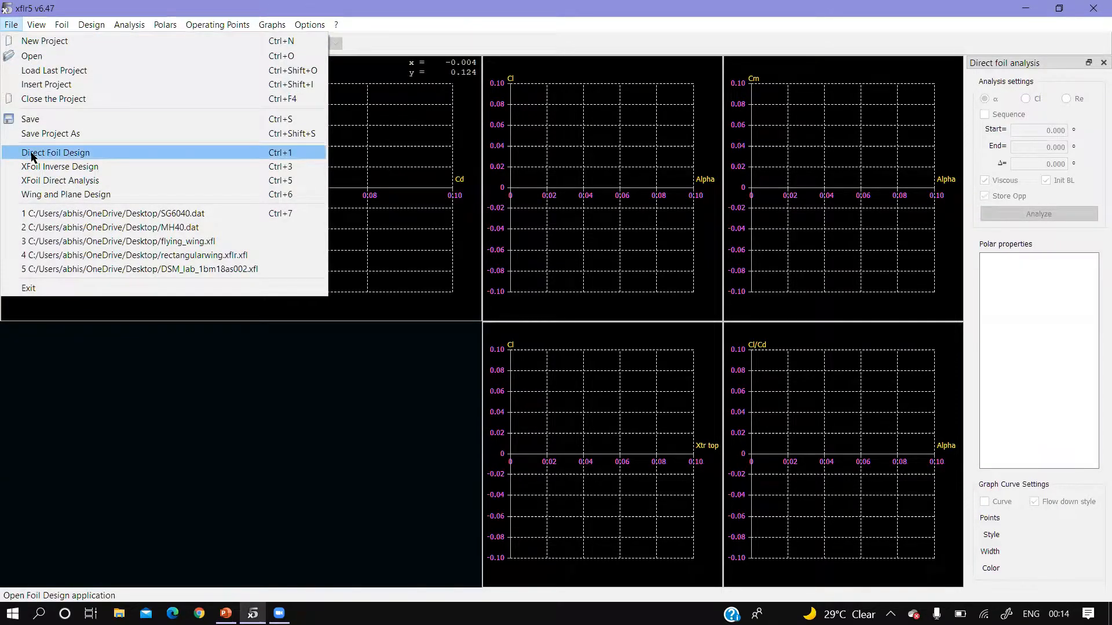
click(85, 156)
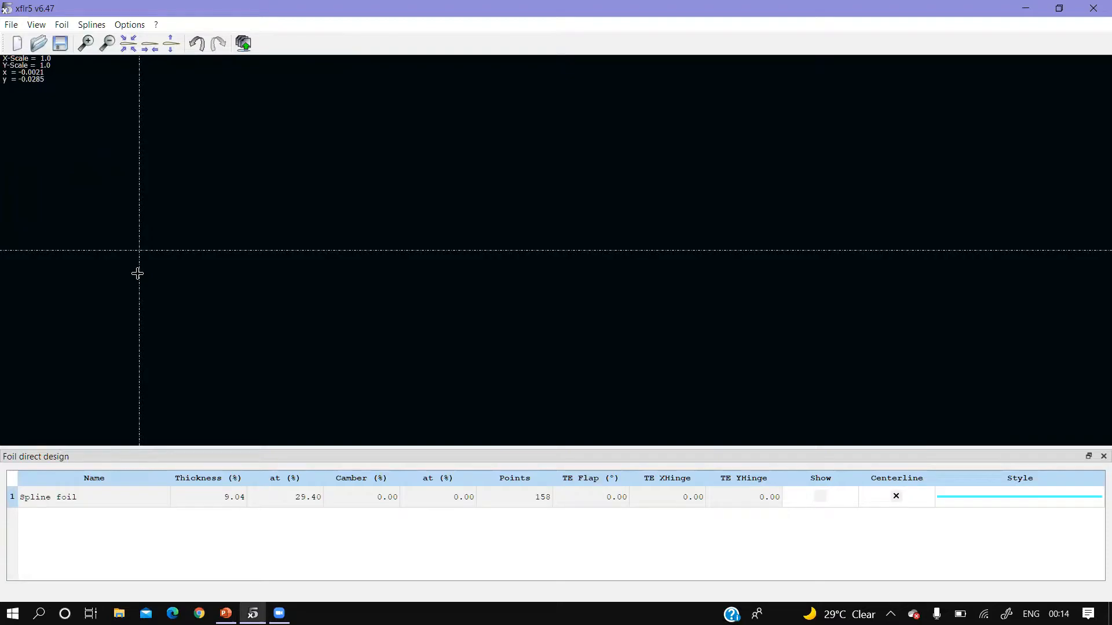
click(62, 24)
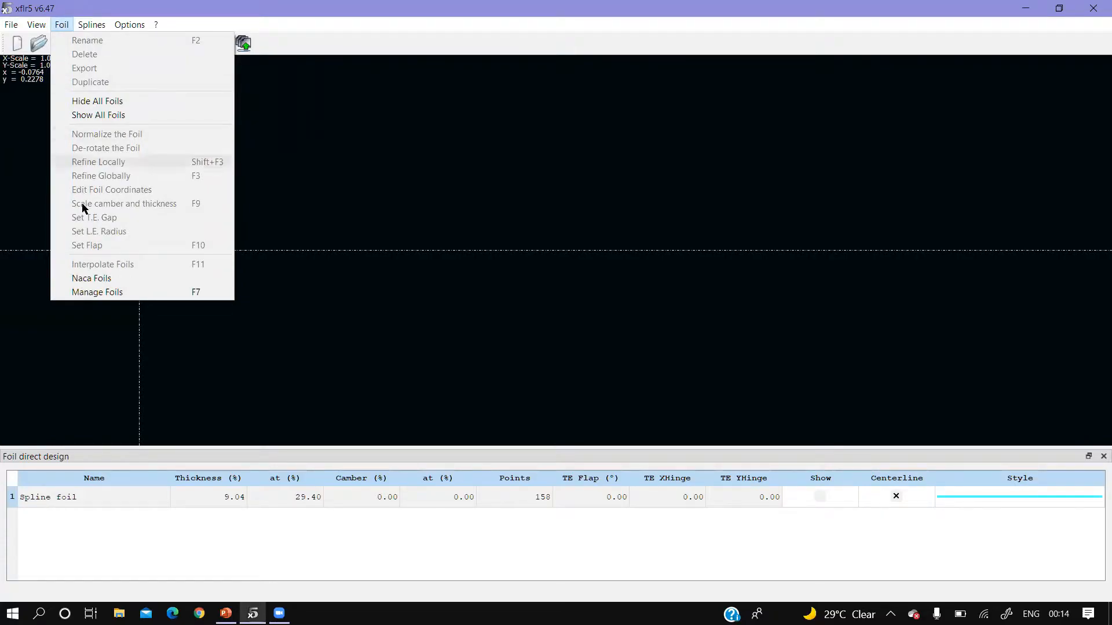
click(92, 279)
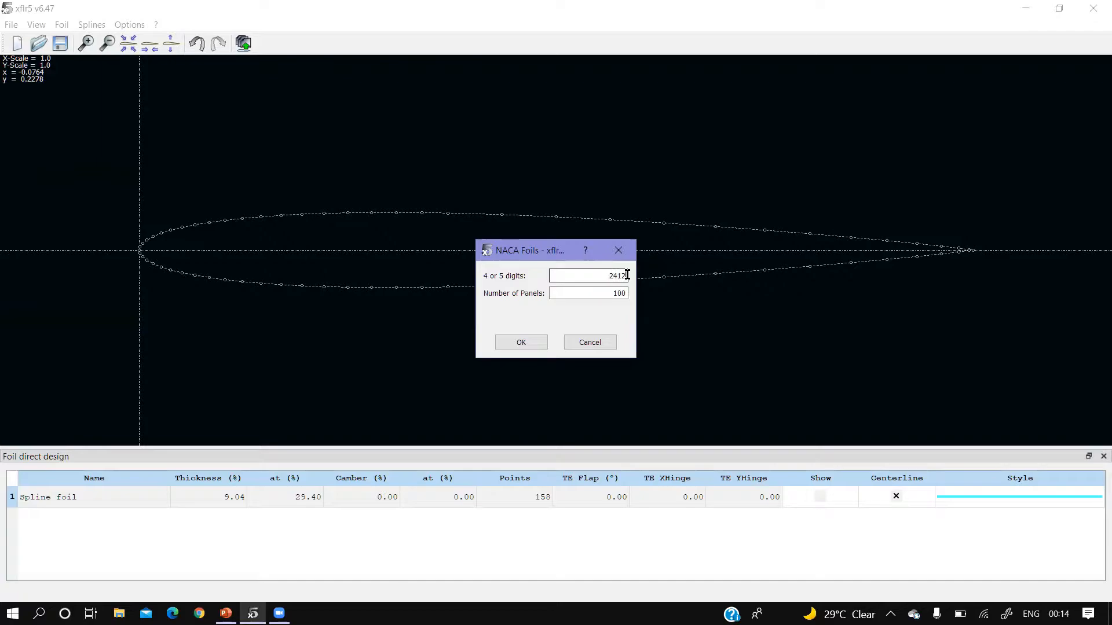
click(626, 293)
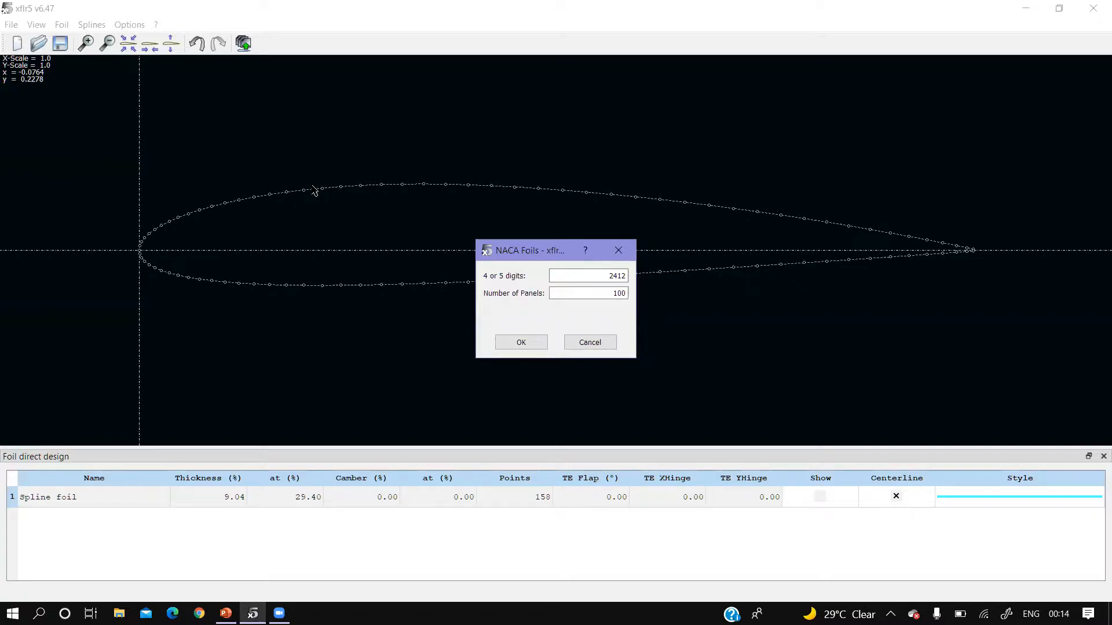
click(620, 294)
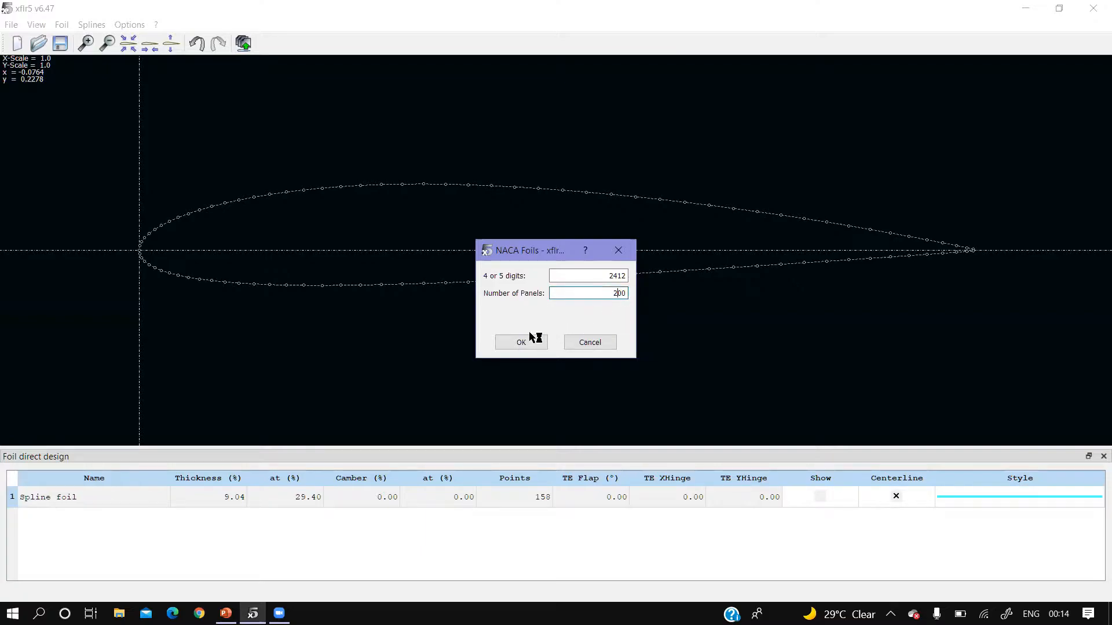
click(523, 345)
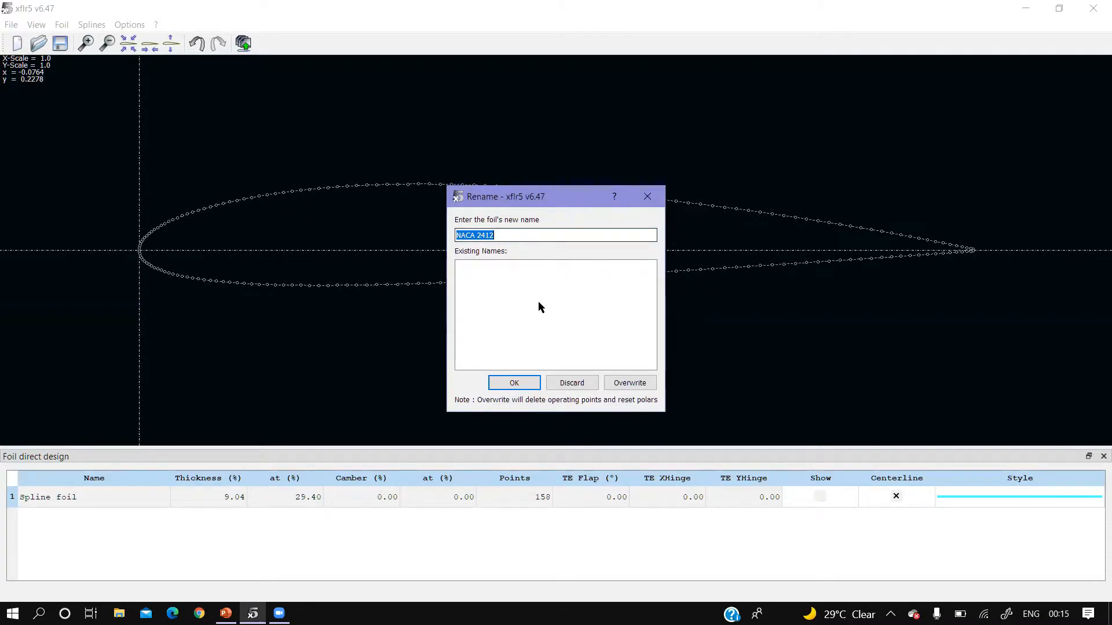
click(640, 384)
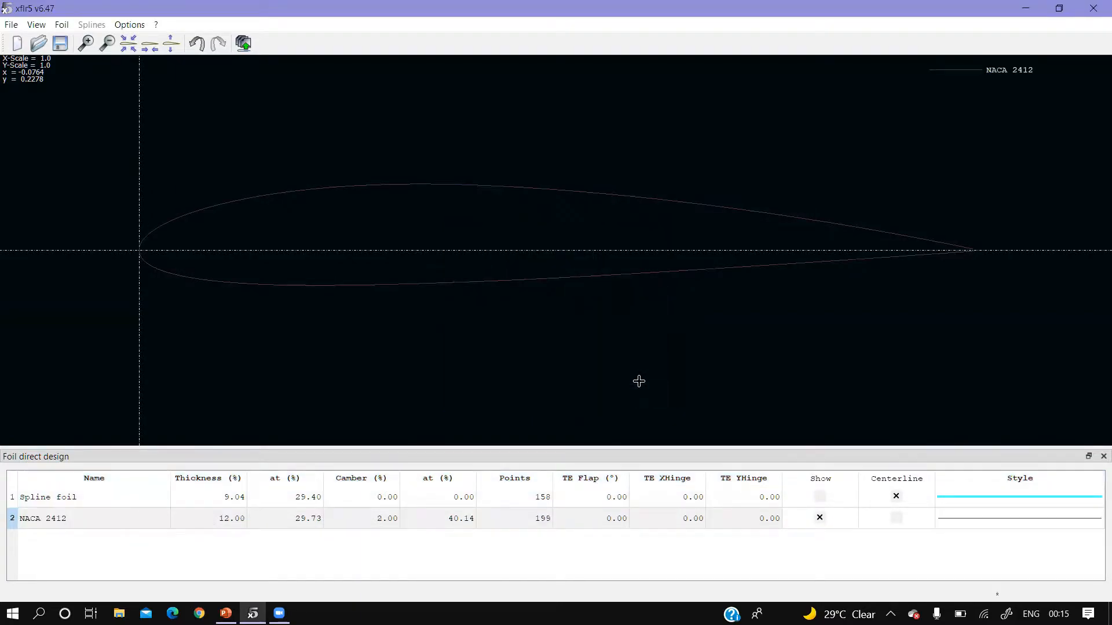
Step: Toggle the NACA 2412 foil's display off and on, and its centerline on and off
click(819, 517)
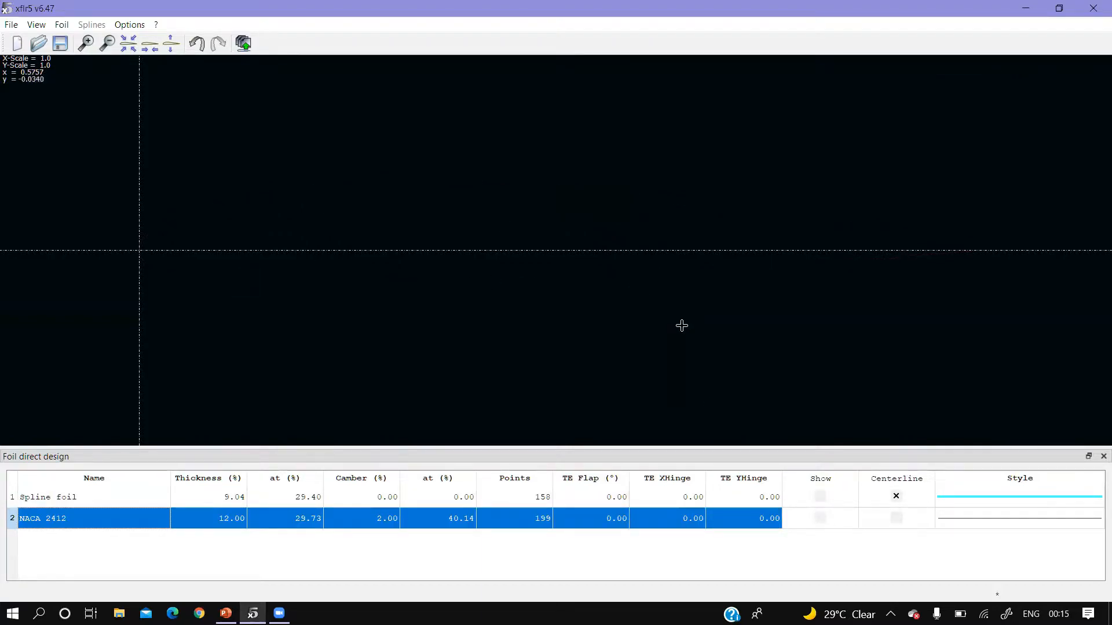
click(821, 514)
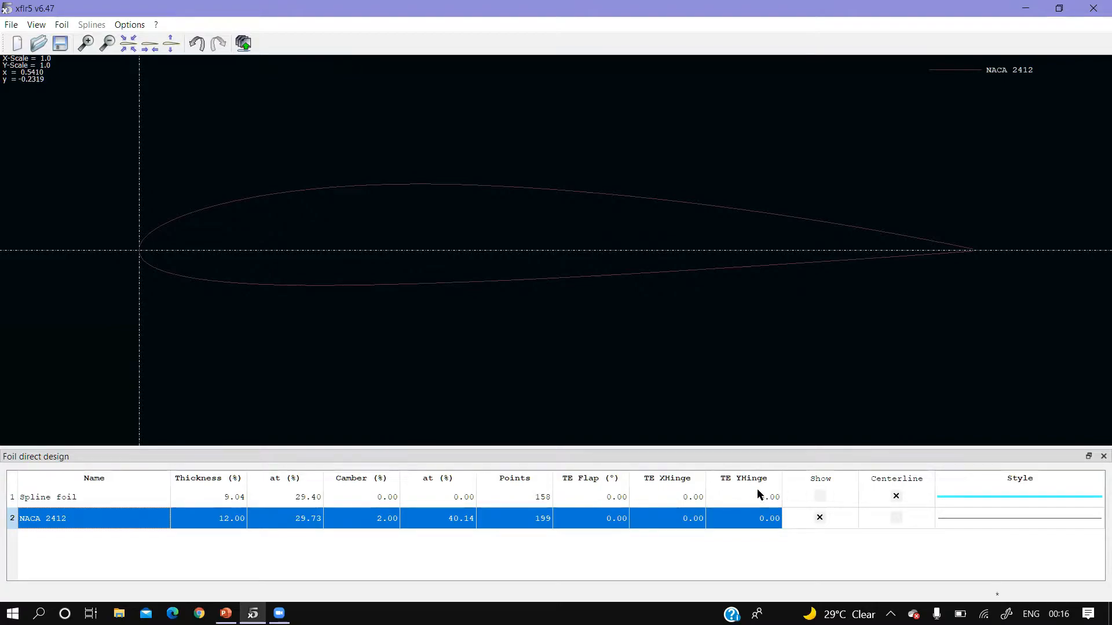
click(897, 517)
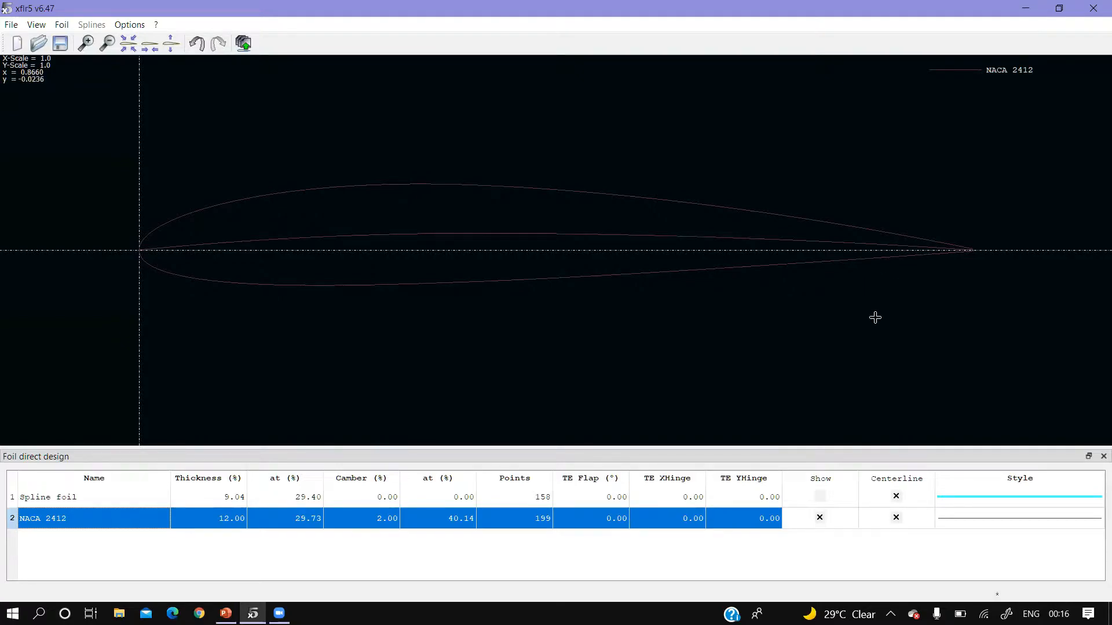
click(896, 517)
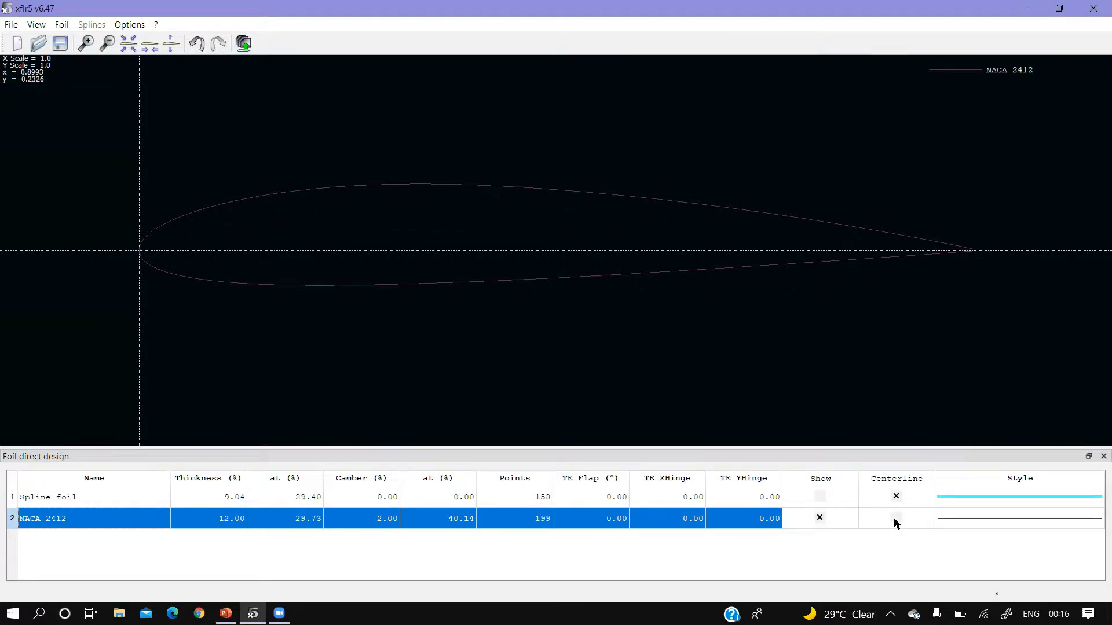
Step: Style the NACA 2412 curve as a solid line in cyan #55ffff with the third line width and no visible point markers
click(964, 517)
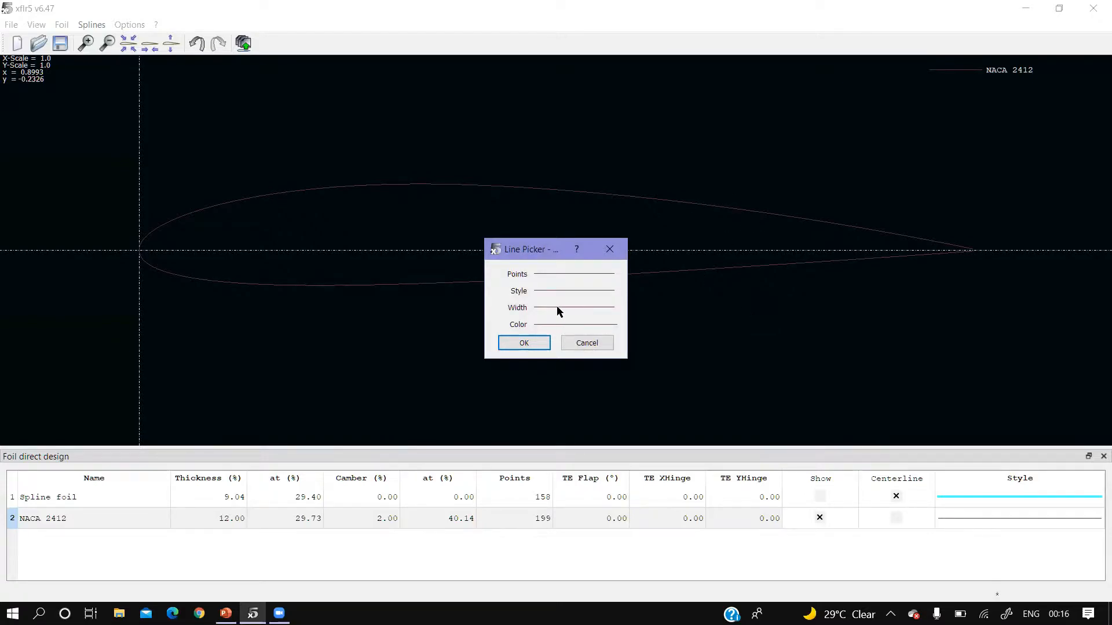
click(552, 325)
click(516, 274)
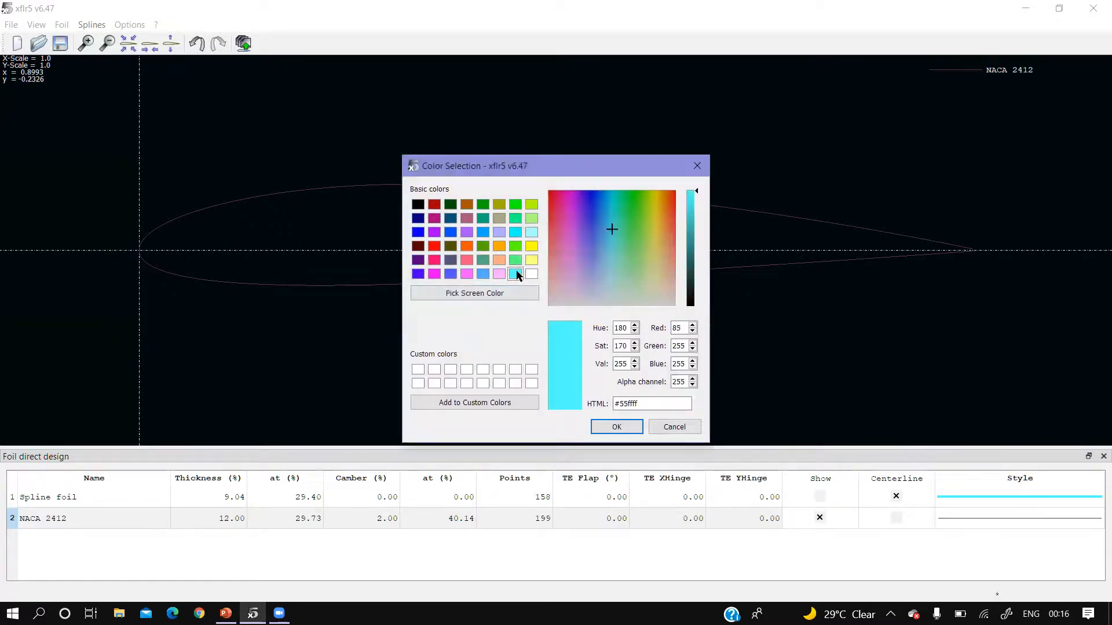
click(615, 428)
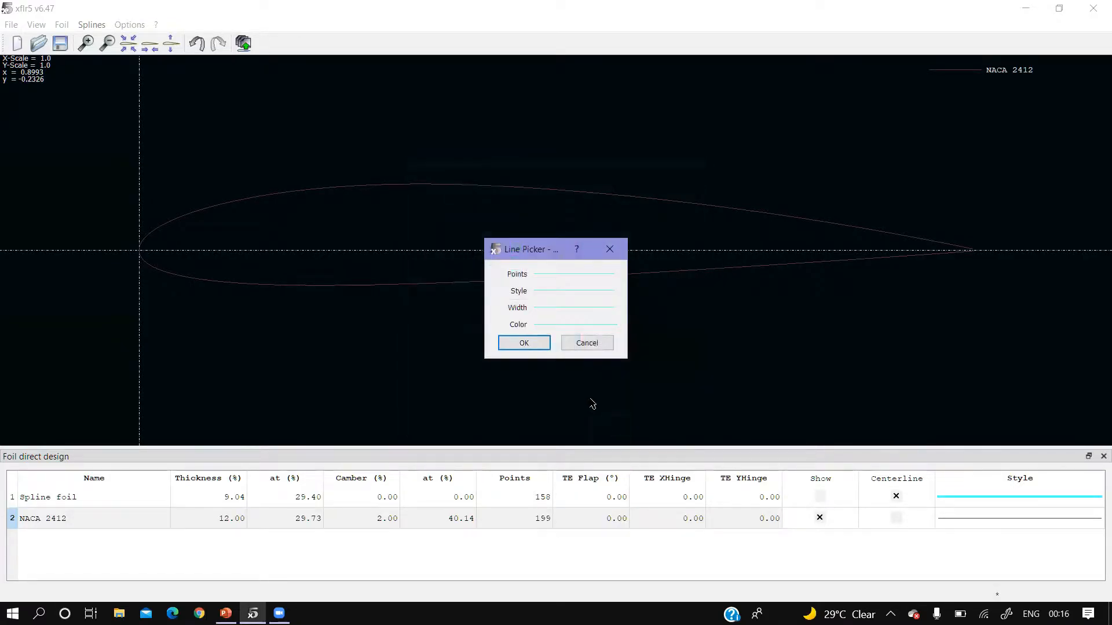
click(574, 310)
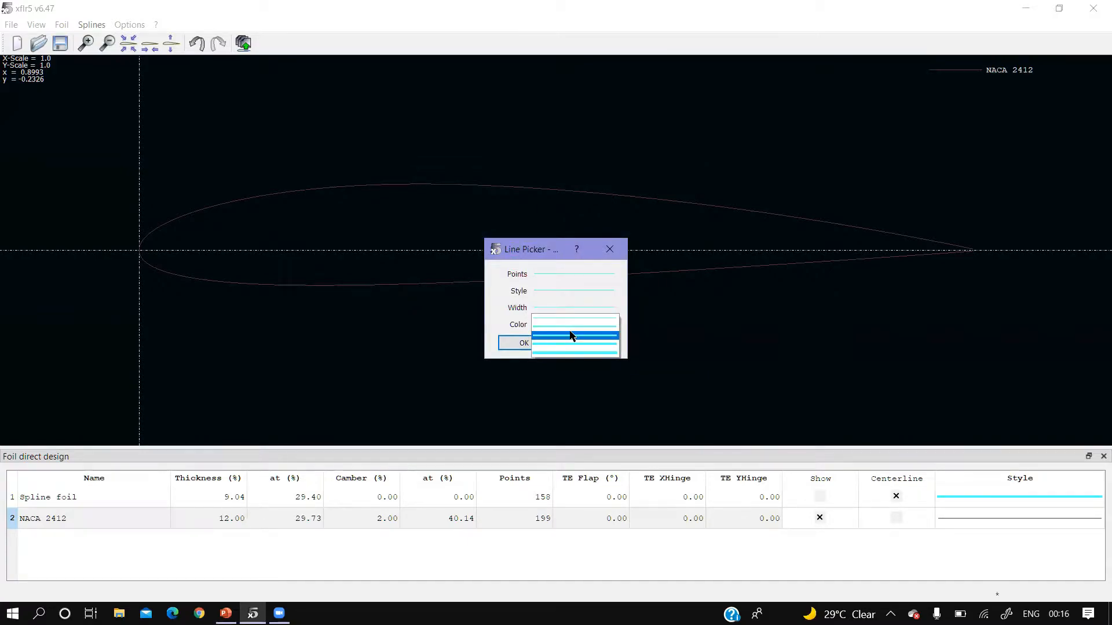
click(571, 335)
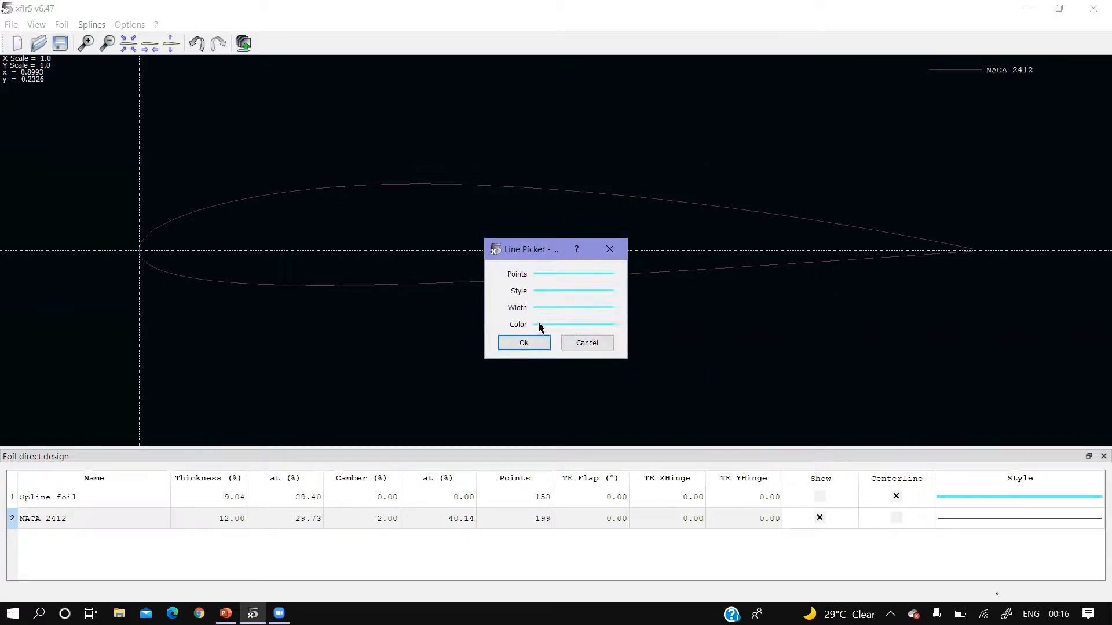
click(547, 290)
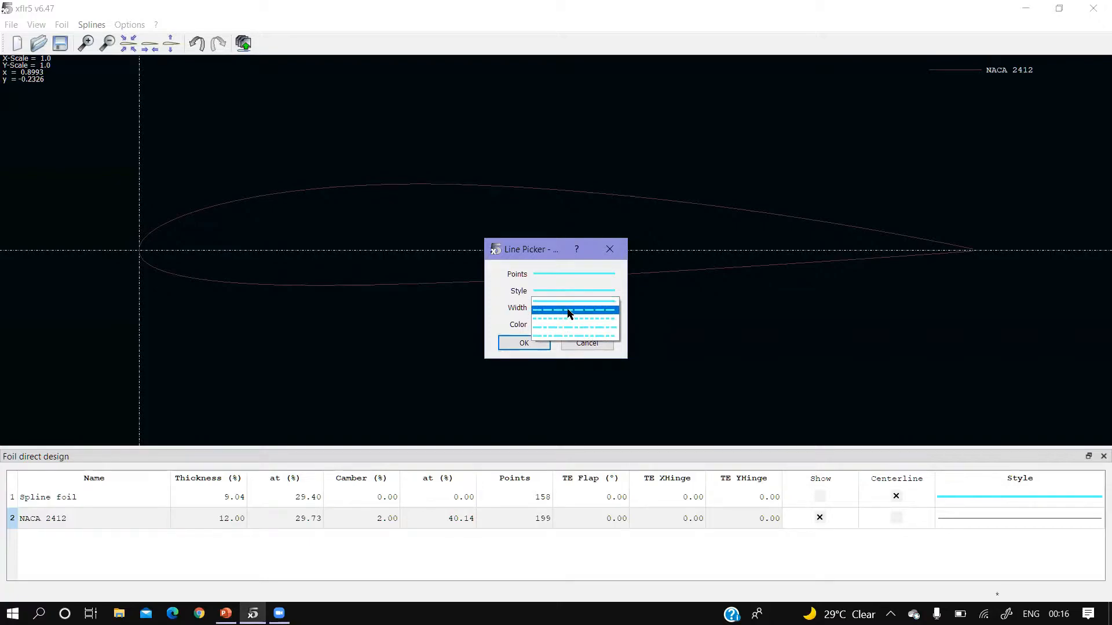
click(565, 302)
click(552, 276)
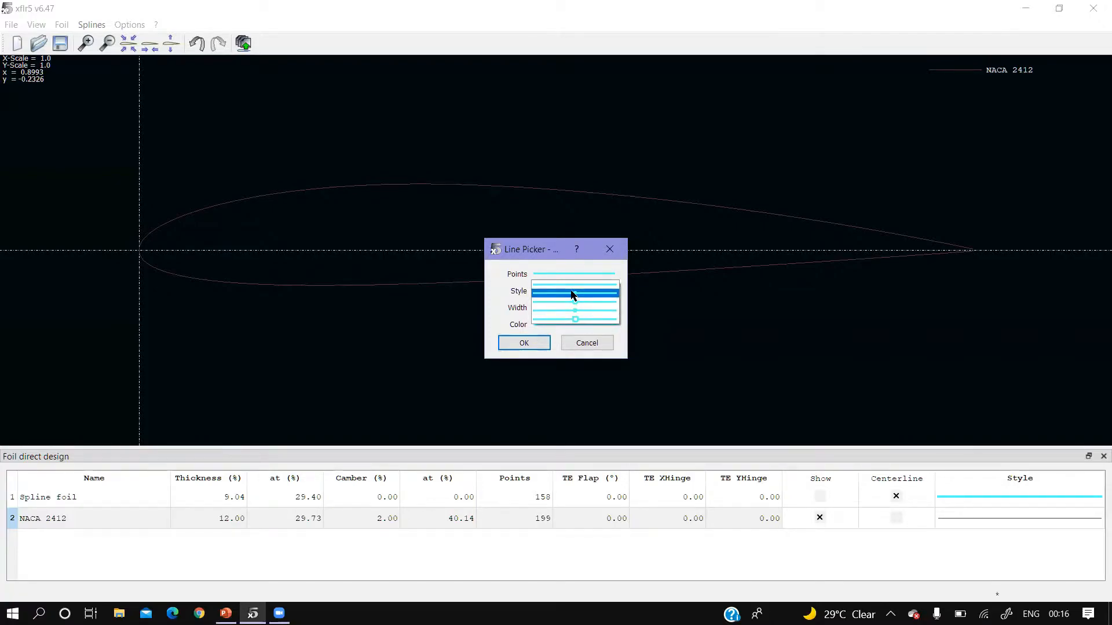
click(563, 322)
click(530, 340)
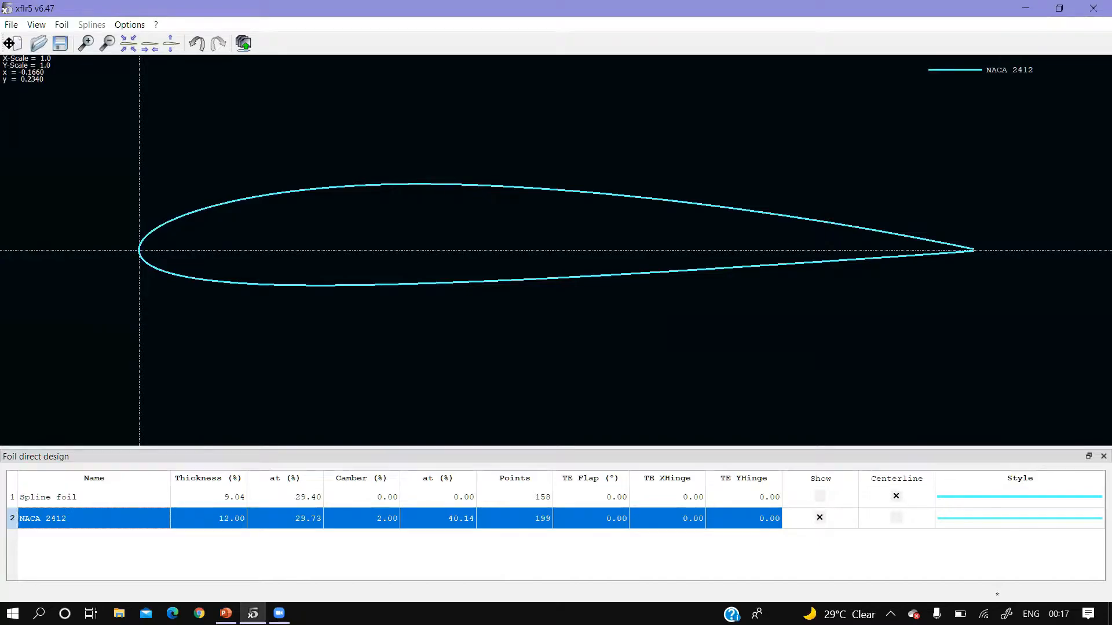
Step: Switch to XFoil Direct Analysis and select NACA 2412 as the foil to analyze
click(12, 25)
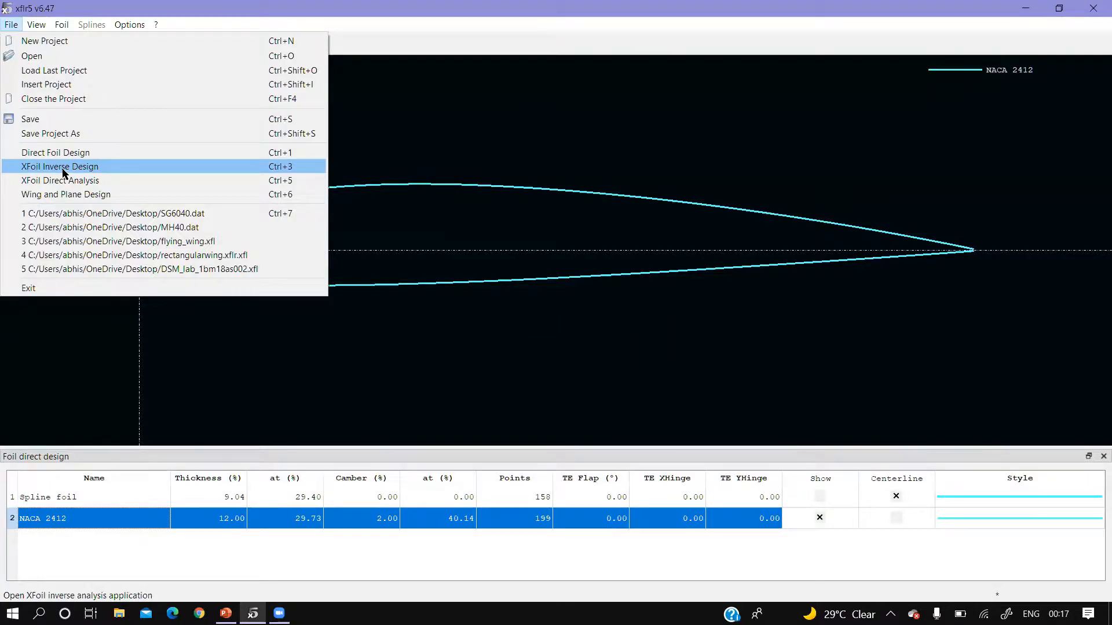
click(95, 183)
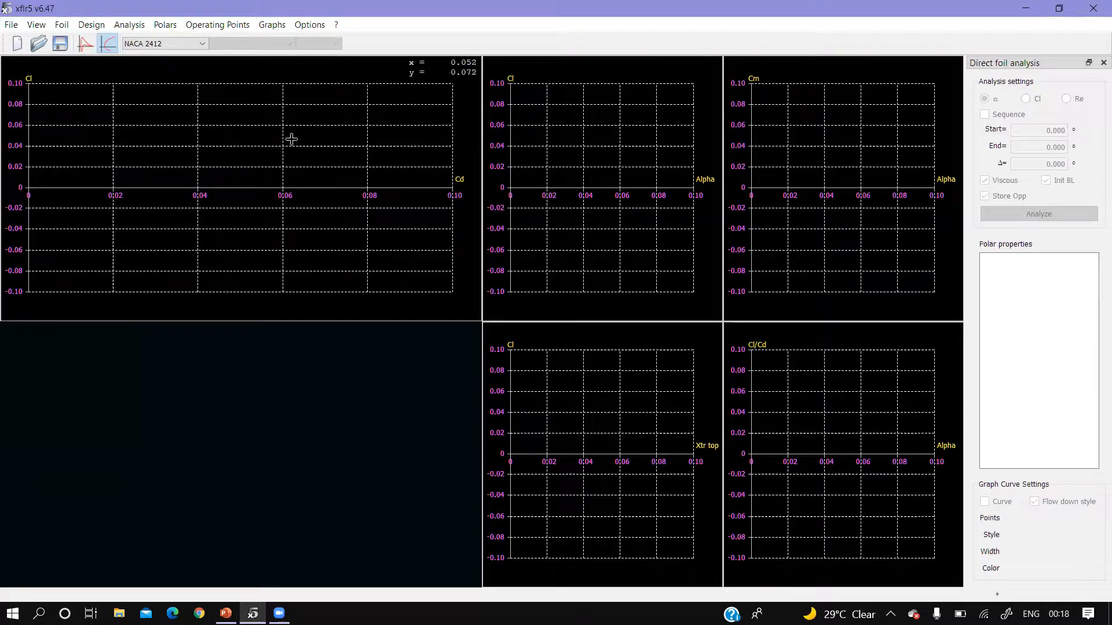
click(202, 44)
click(195, 56)
click(201, 44)
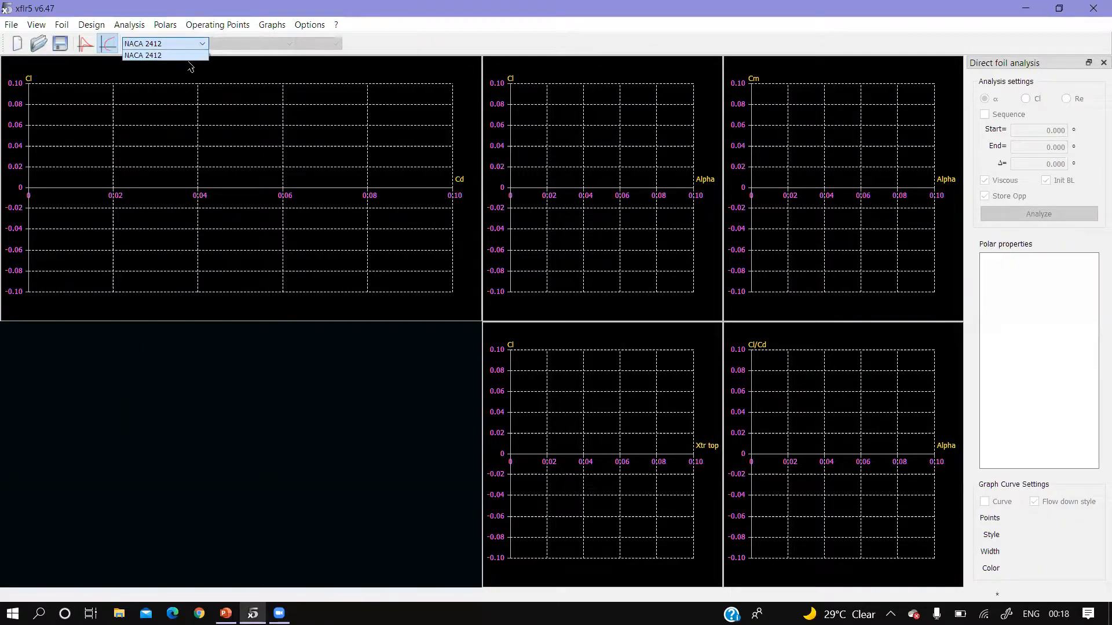
Step: Return to Direct Foil Design, generate a NACA foil with digits 0012 and 200 panels, and store it as NACA 0012
click(10, 25)
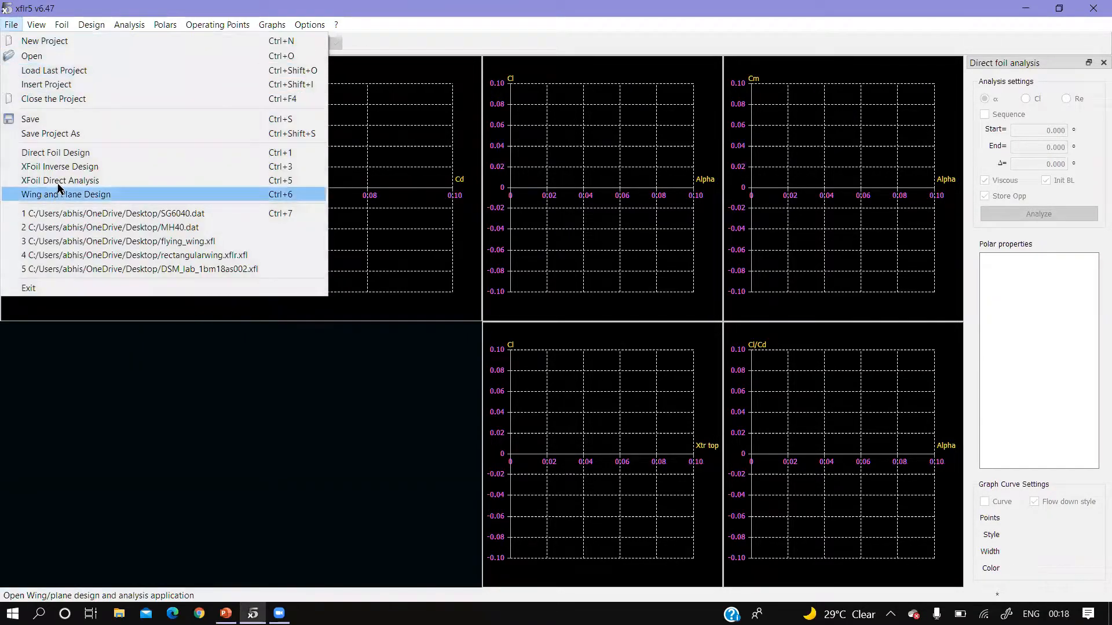
click(73, 154)
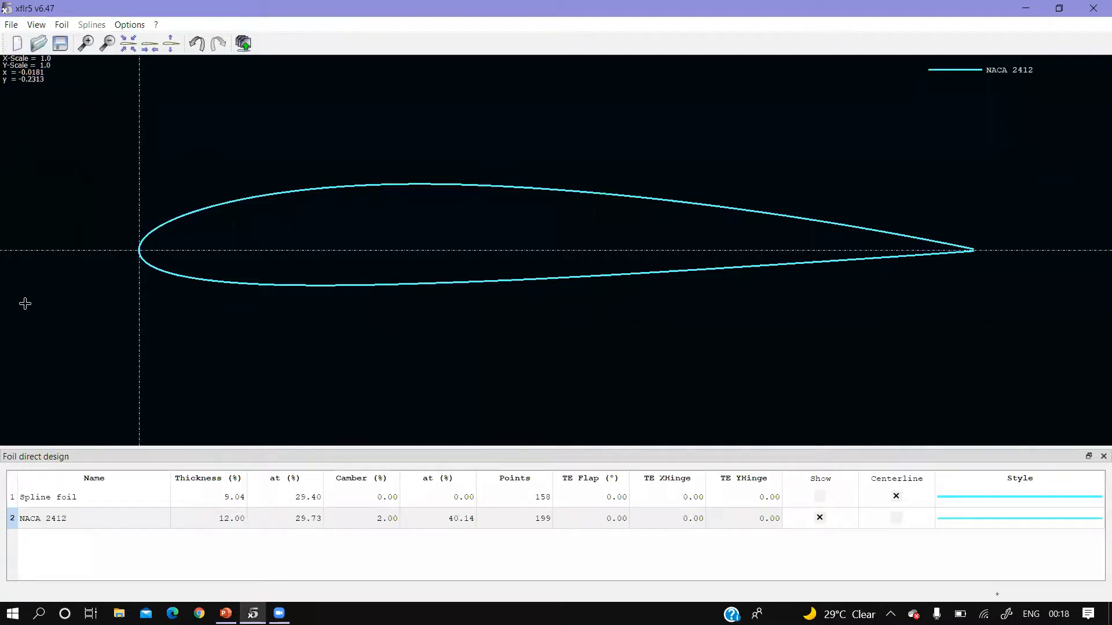
click(10, 25)
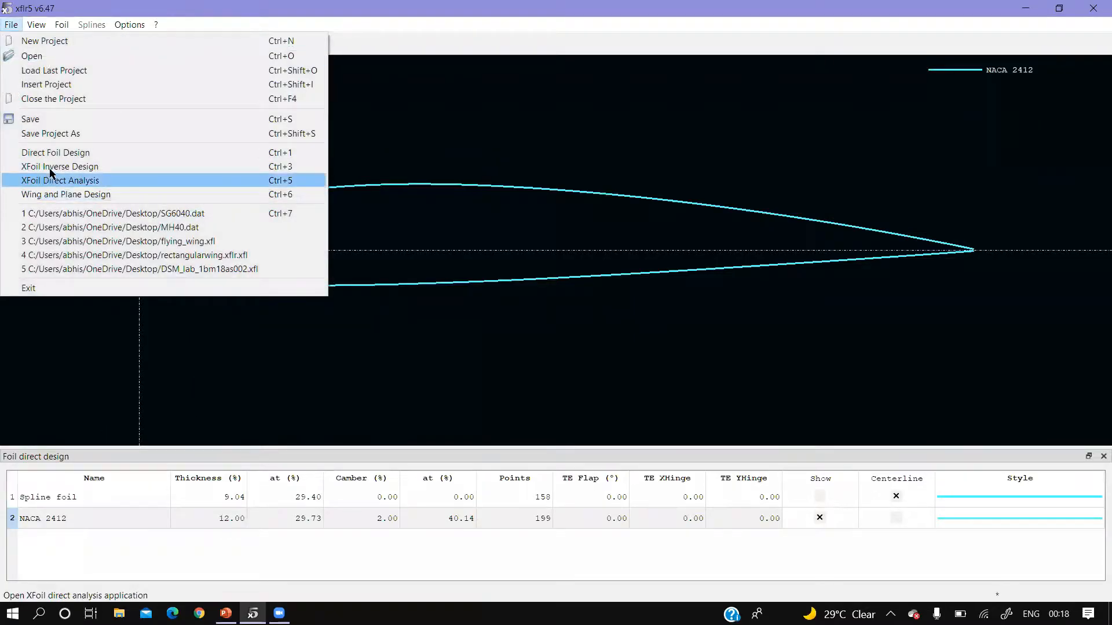
click(103, 153)
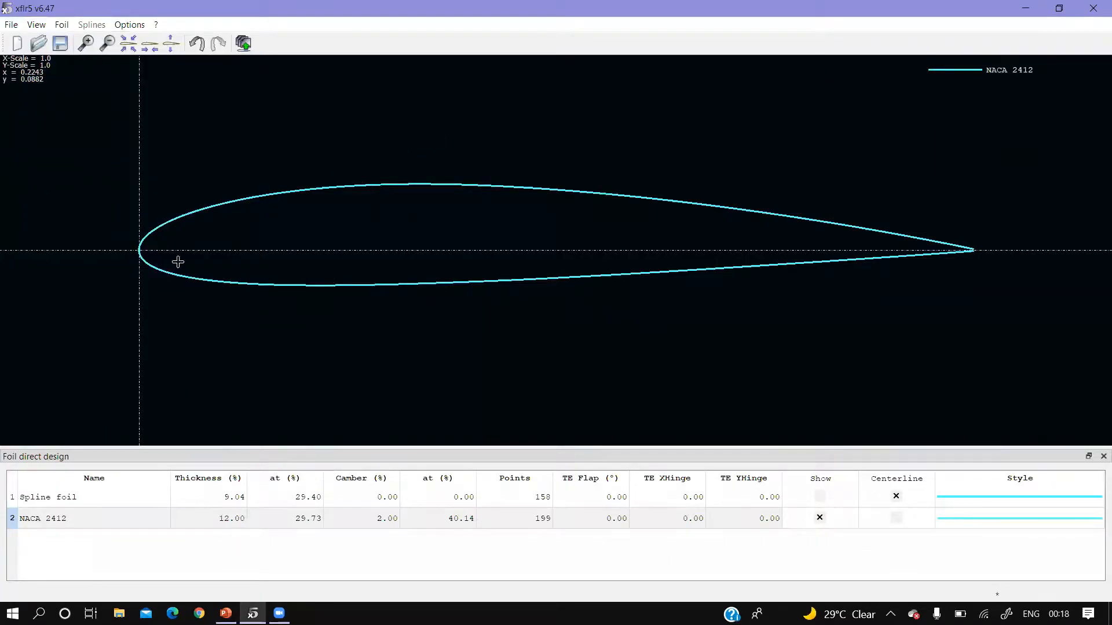
click(61, 24)
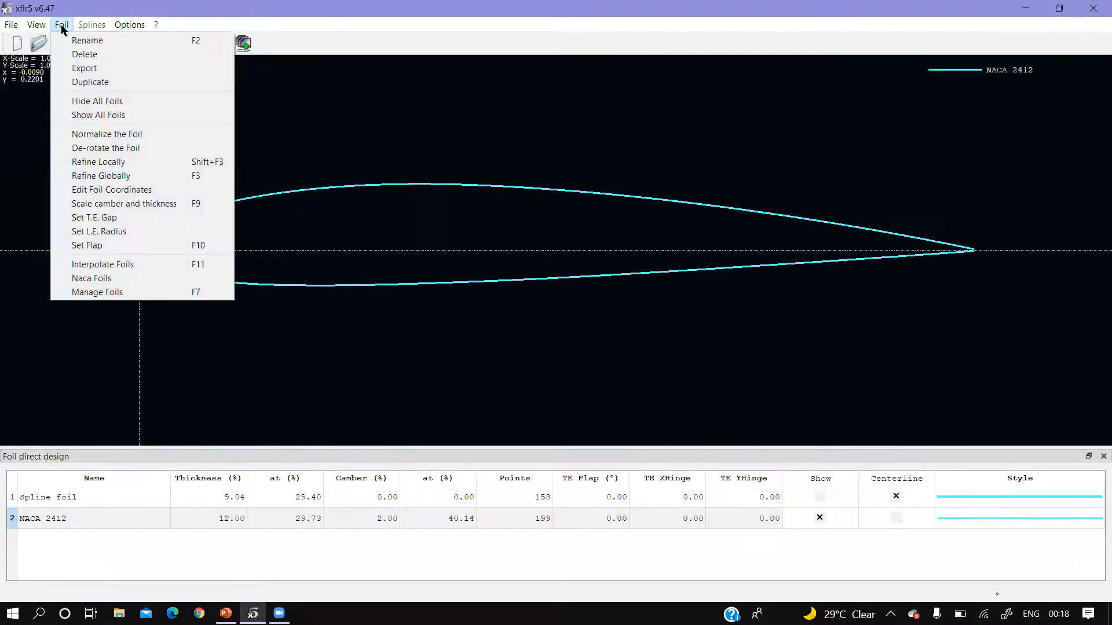
click(103, 282)
text(2)
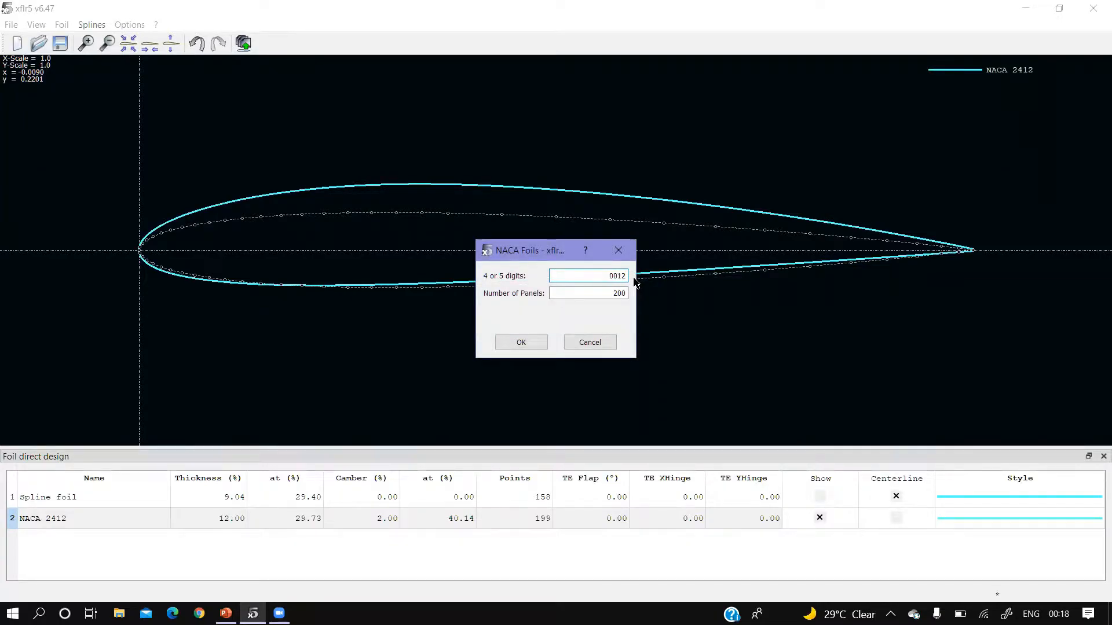
click(515, 345)
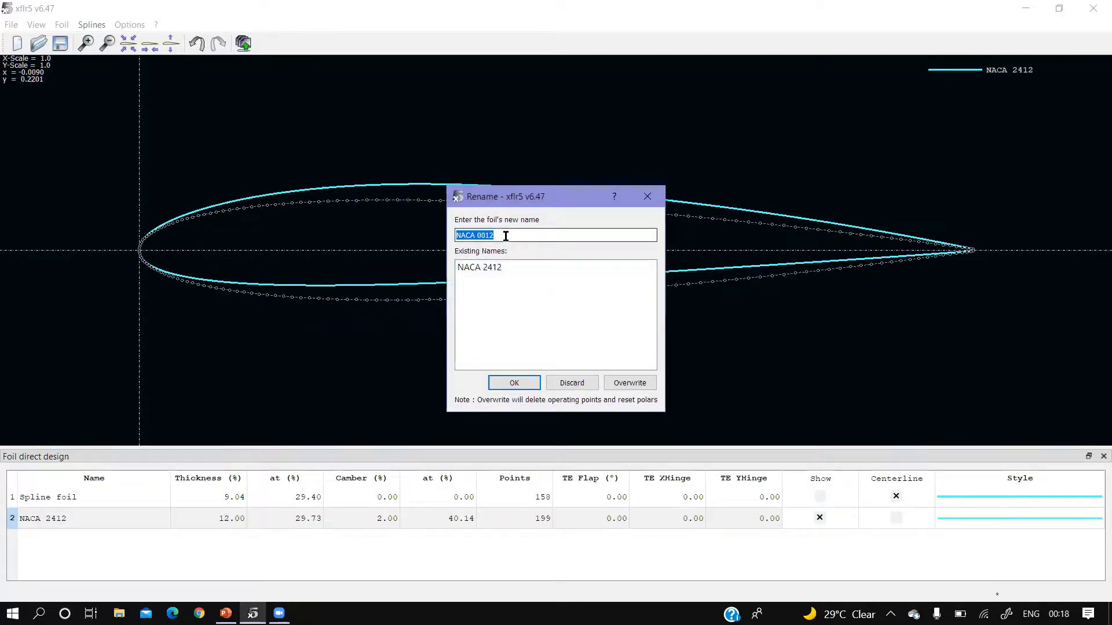
click(624, 383)
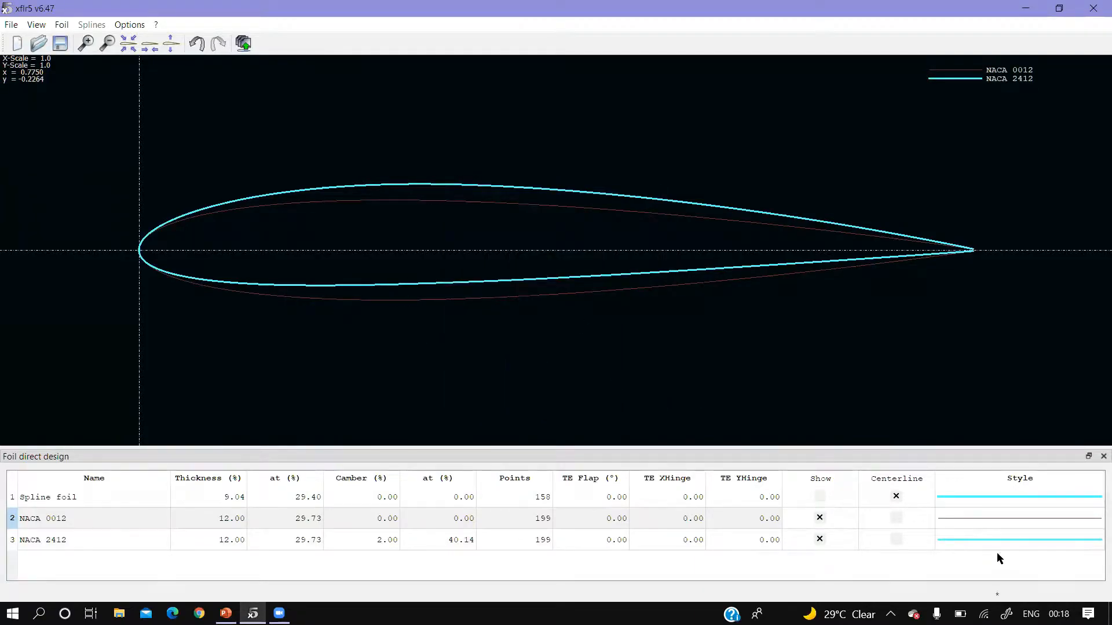
Step: Style the NACA 0012 curve in yellow #ffff00 with a thicker line
click(986, 519)
click(553, 326)
click(497, 274)
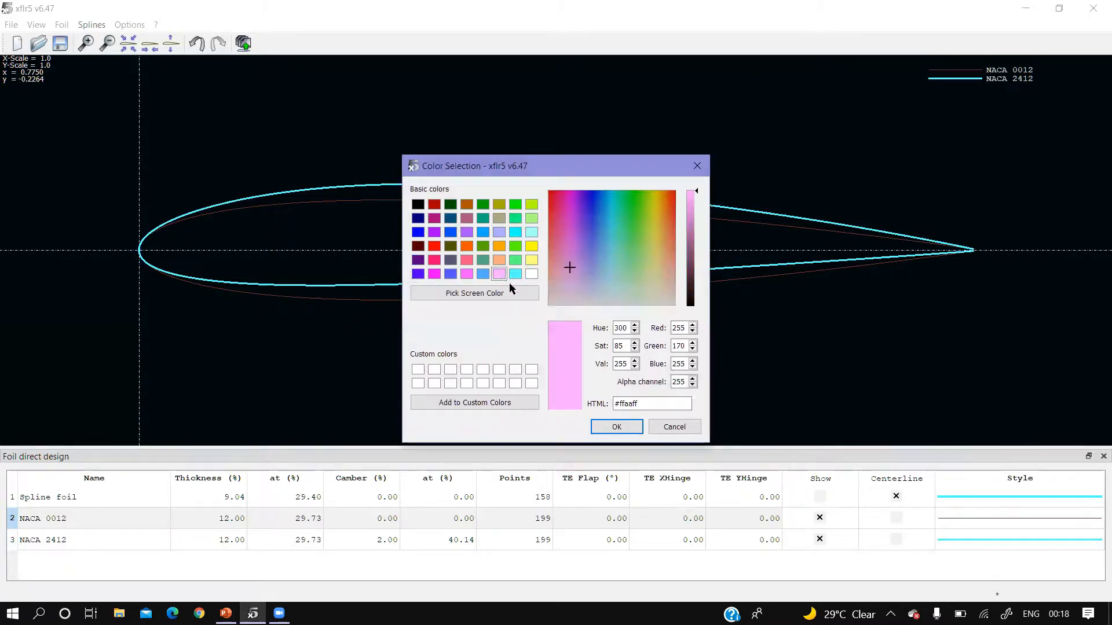
click(532, 248)
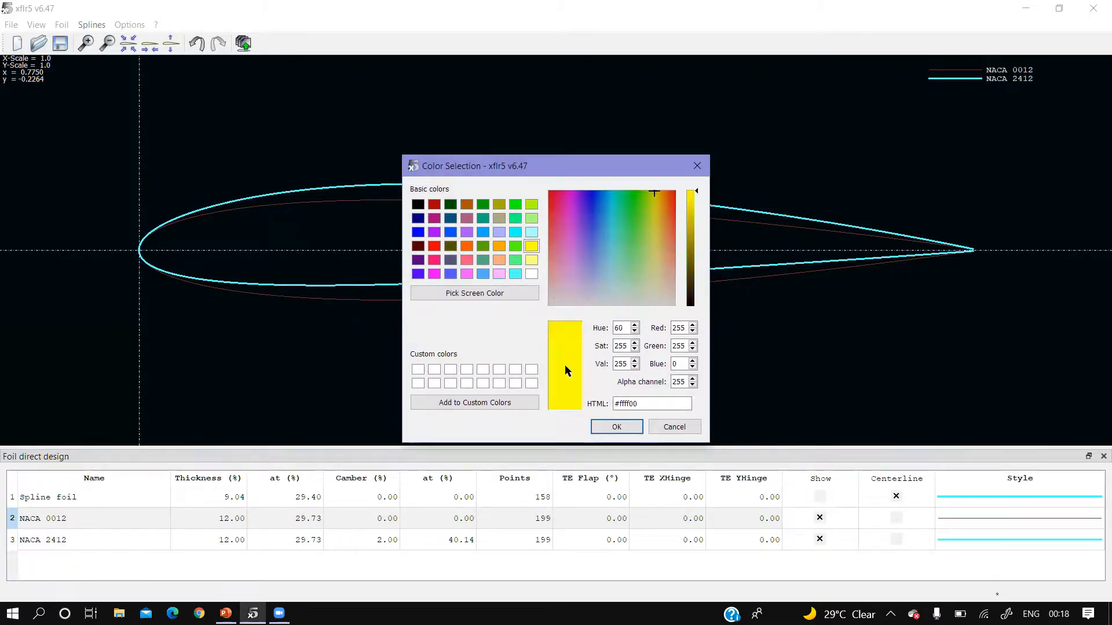
click(616, 426)
click(566, 308)
click(581, 338)
click(539, 341)
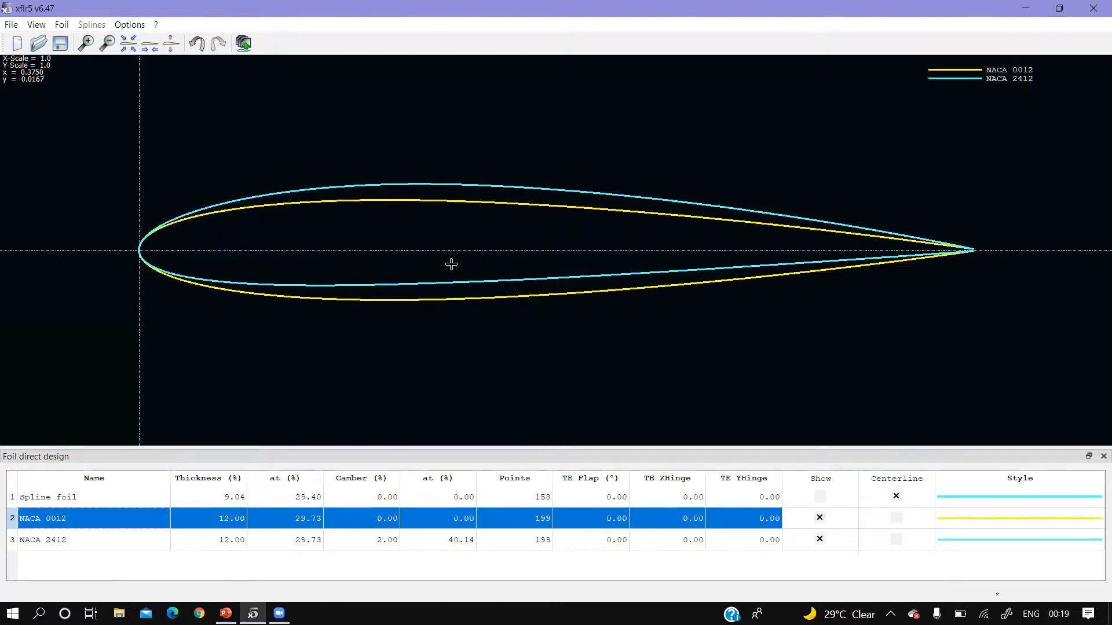
Step: Switch to XFoil Direct Analysis, alternate between the NACA 0012 and NACA 2412 foils, and leave NACA 2412 selected for analysis
click(57, 27)
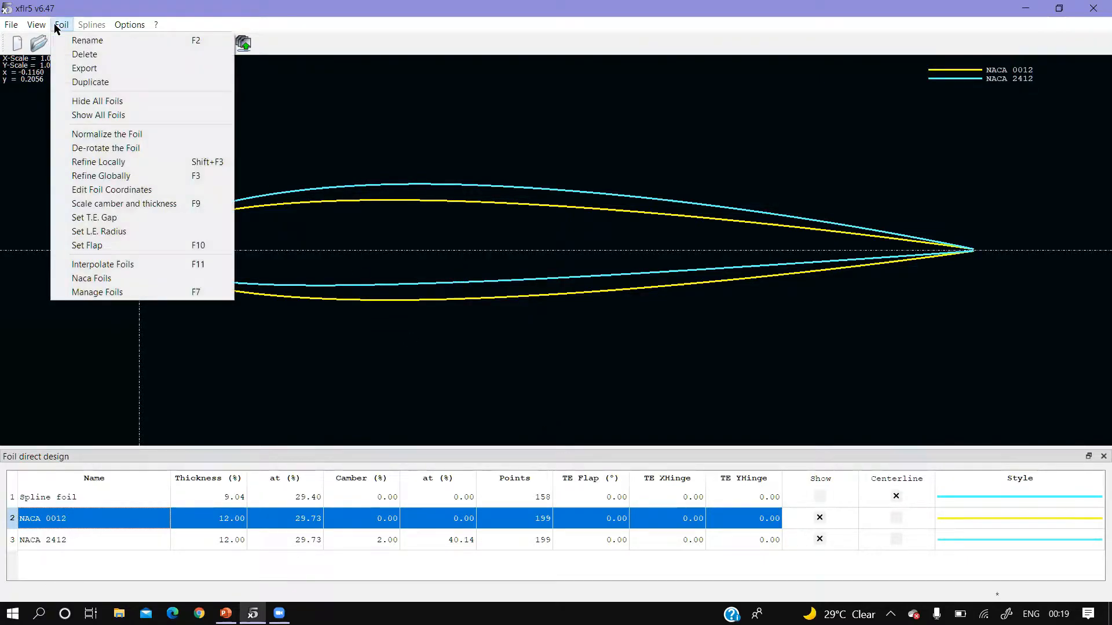
mouse_move(11, 24)
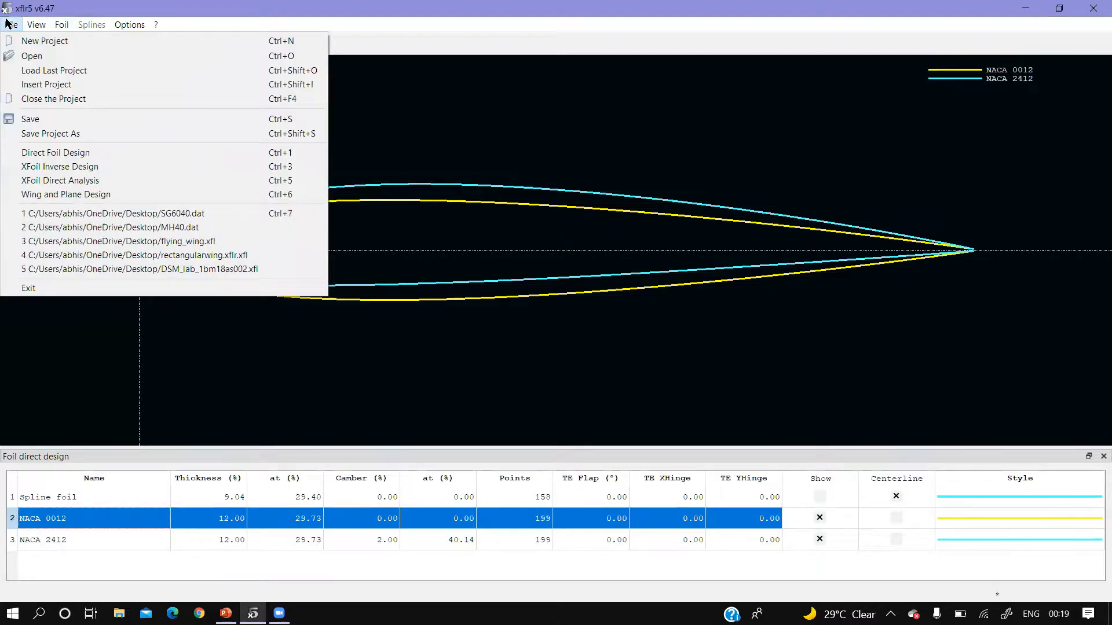
click(35, 182)
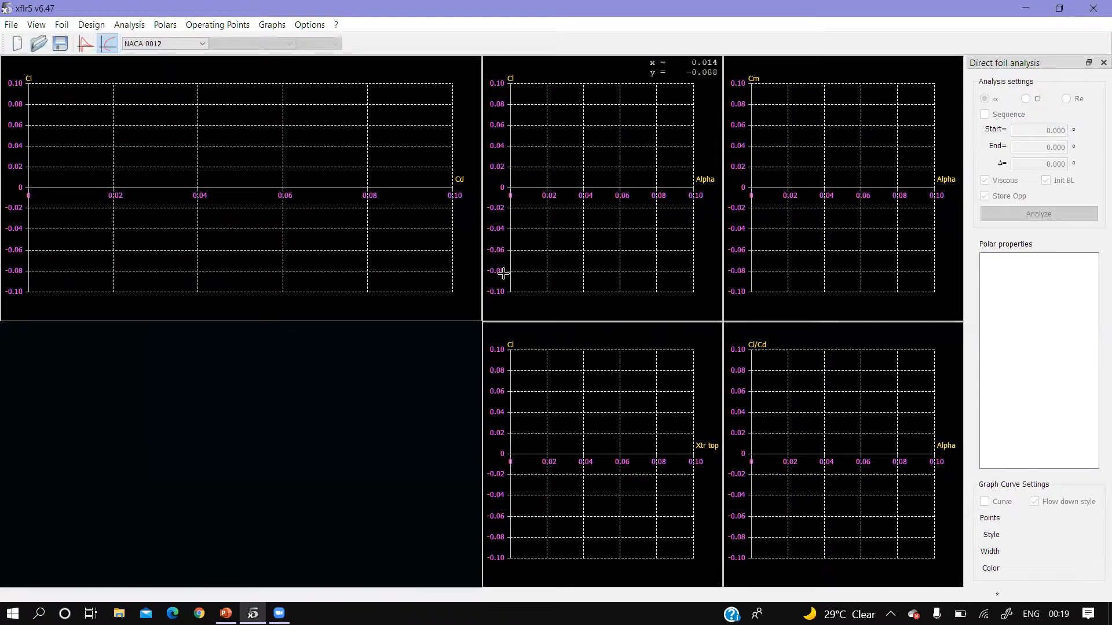
click(197, 44)
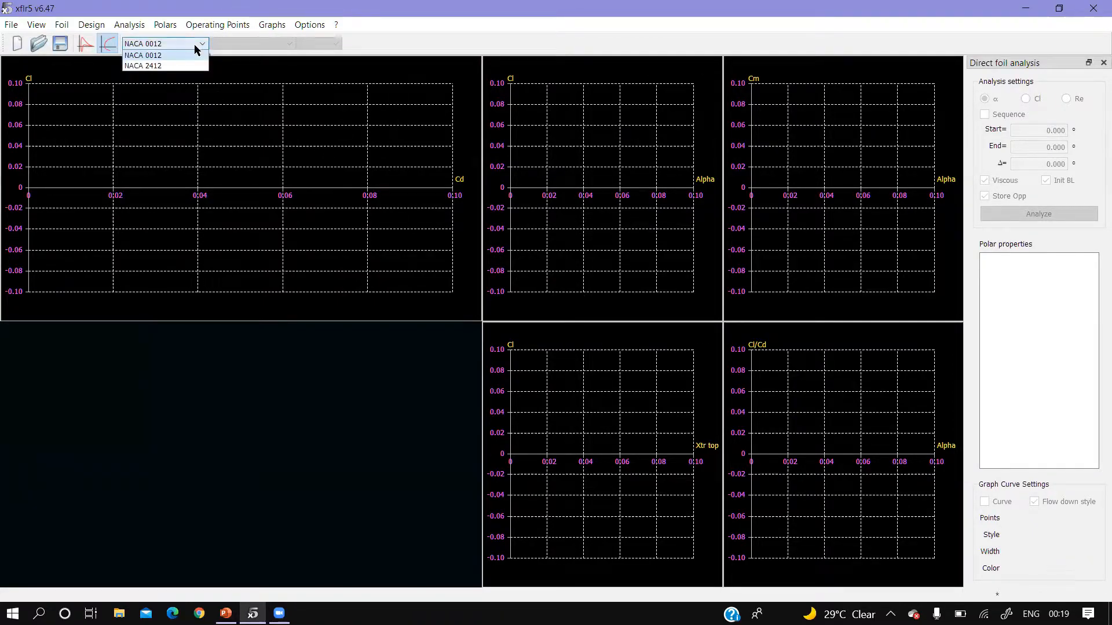
click(197, 66)
click(207, 45)
click(200, 62)
click(199, 45)
click(196, 53)
click(198, 46)
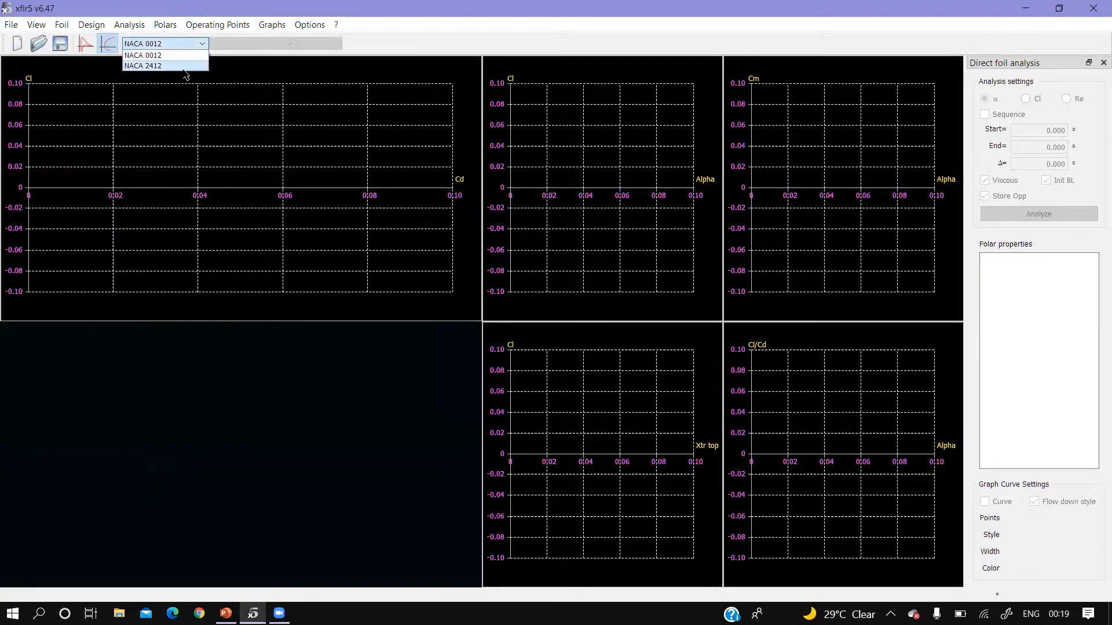
click(184, 67)
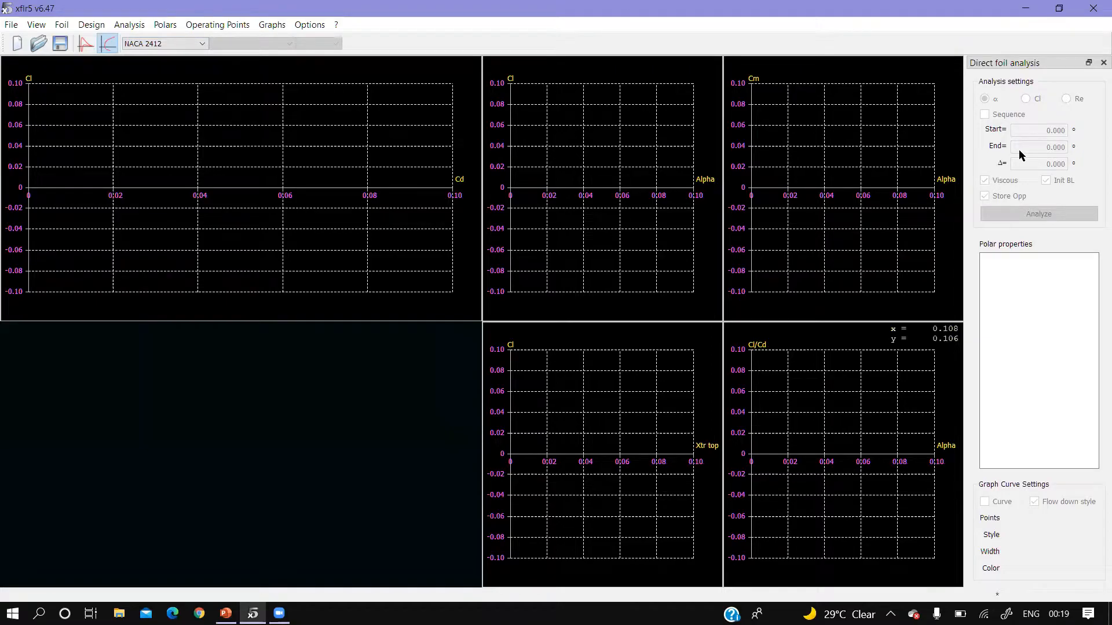
Step: Define an automatically named Type 1 analysis for NACA 2412 with Reynolds 100,000, Mach 0, NCrit 9 and both trip locations at 1.00
click(139, 27)
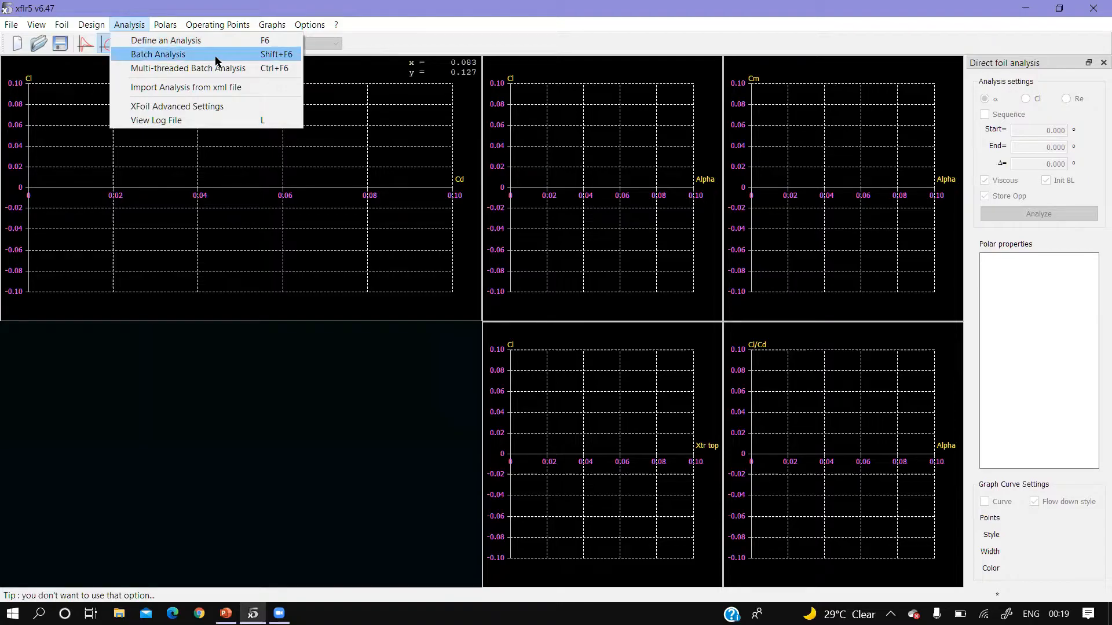
click(182, 44)
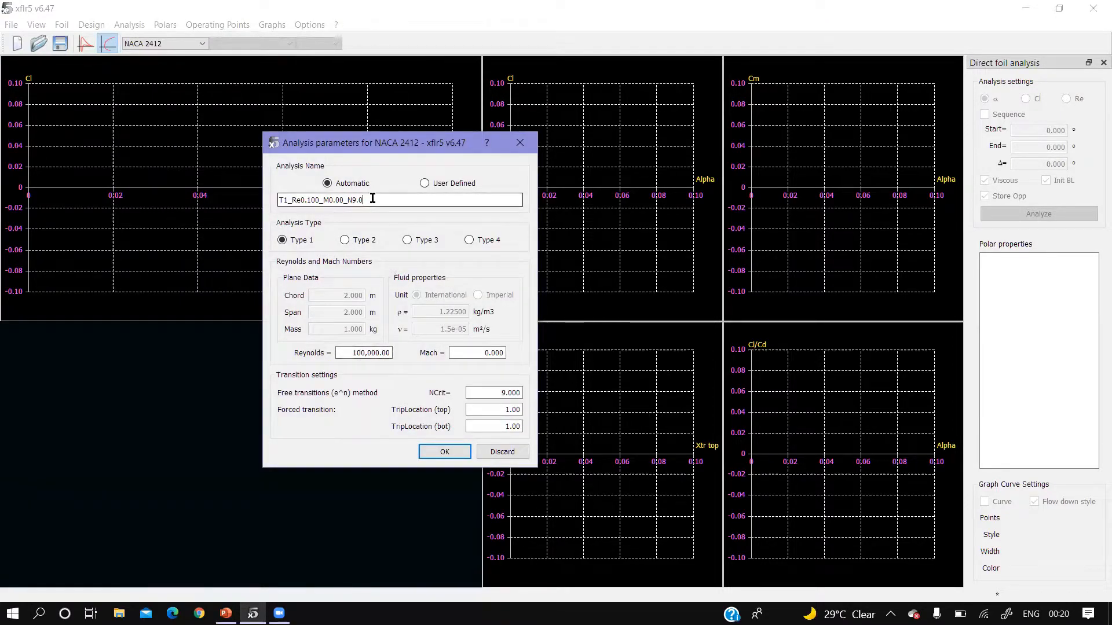
triple_click(290, 200)
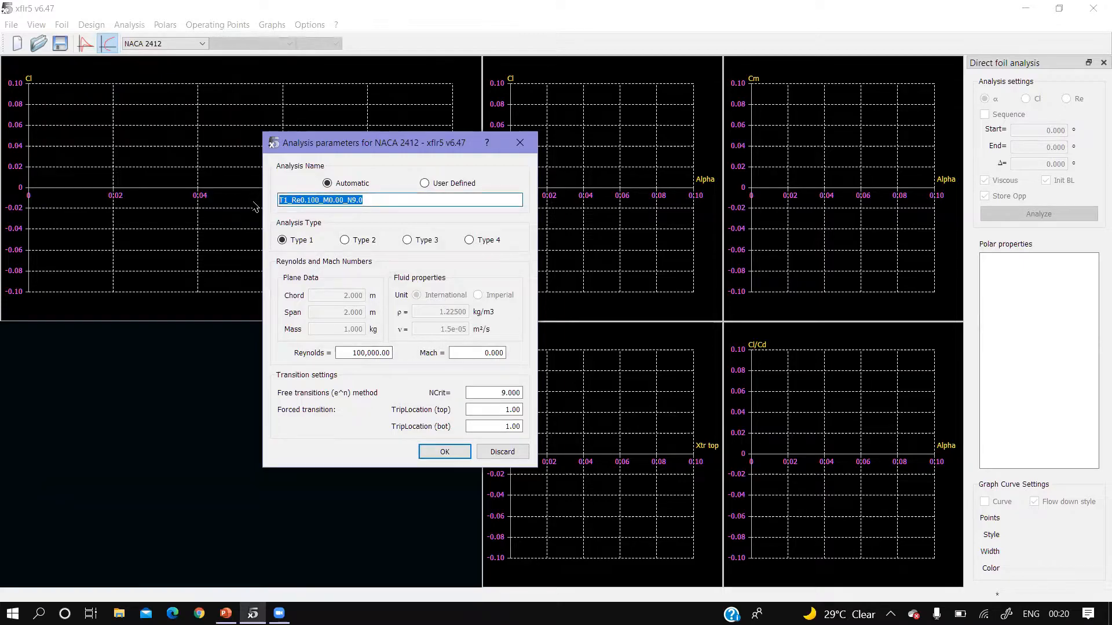
click(301, 201)
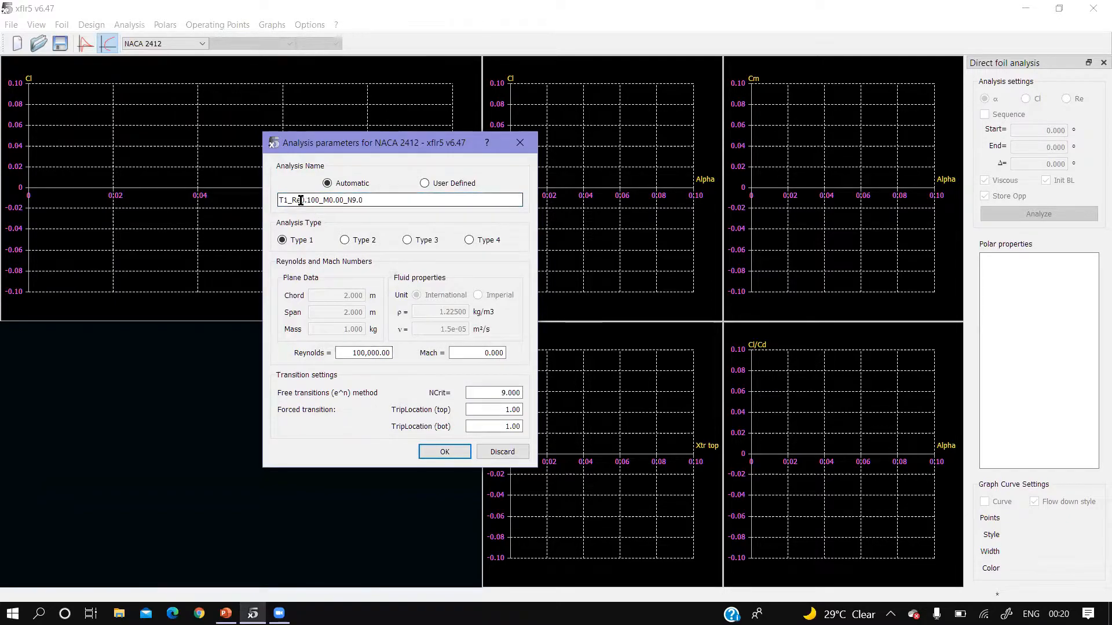
drag(300, 200, 341, 201)
click(353, 199)
drag(354, 200, 368, 200)
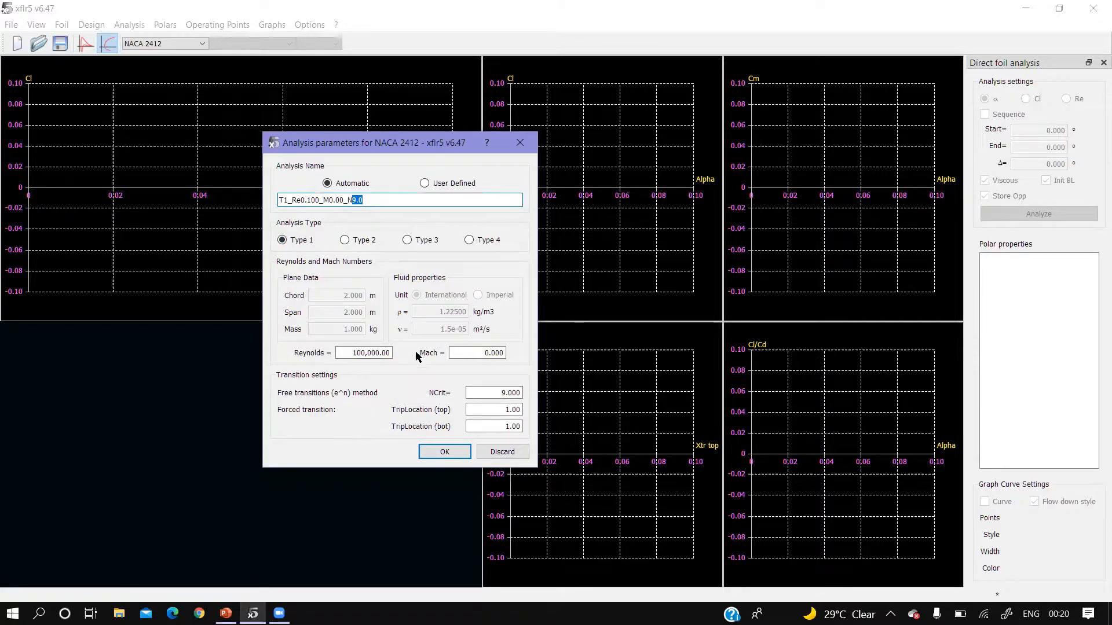
drag(353, 353, 389, 355)
drag(479, 353, 512, 356)
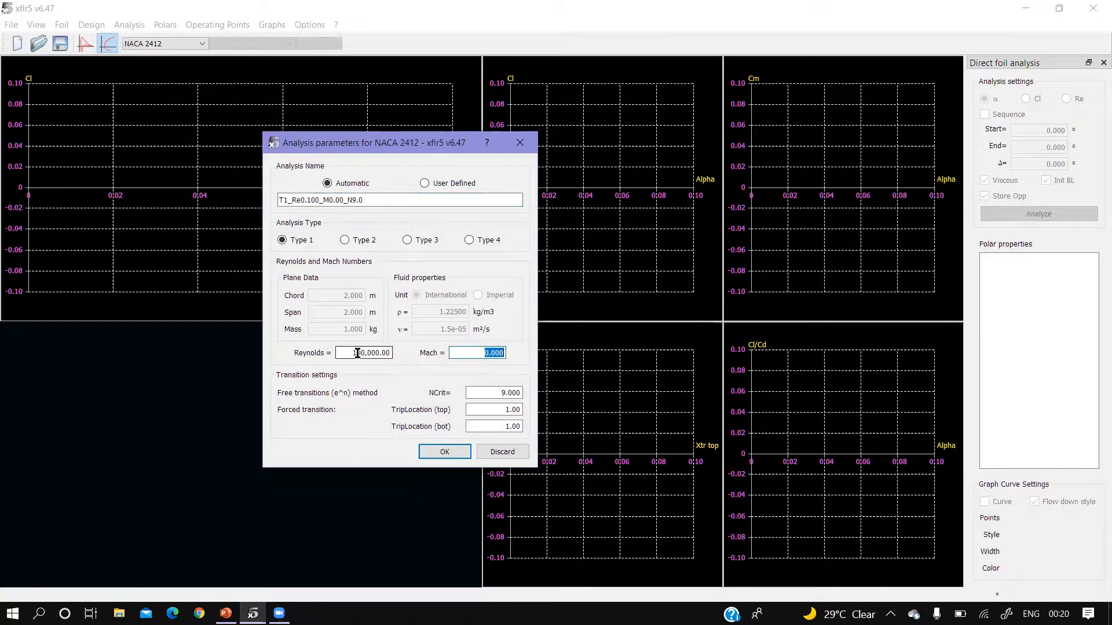
click(477, 356)
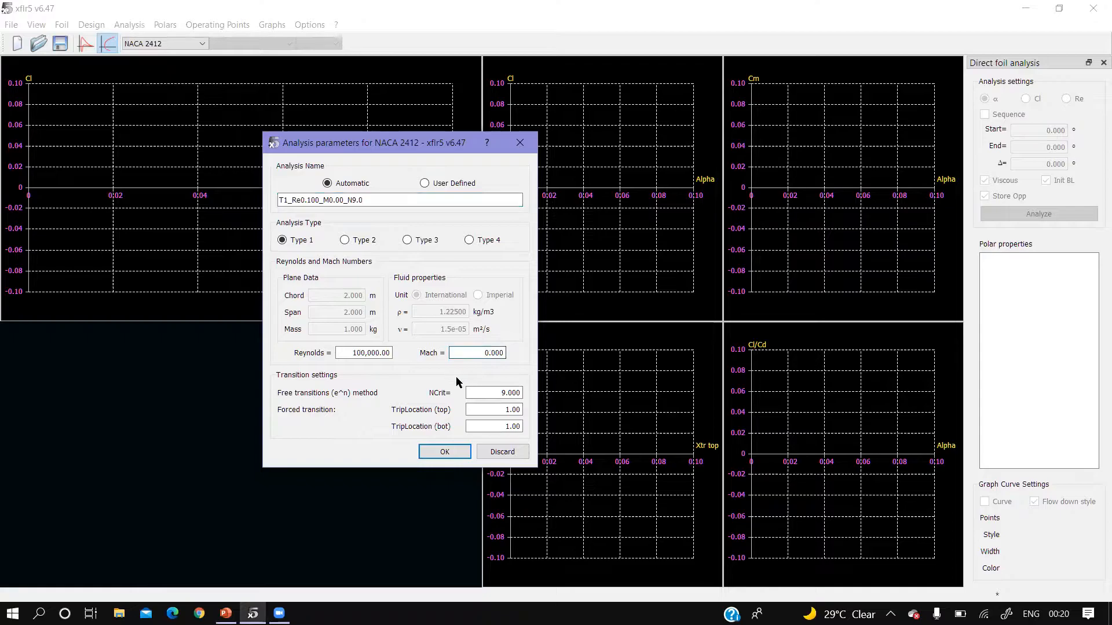
click(443, 451)
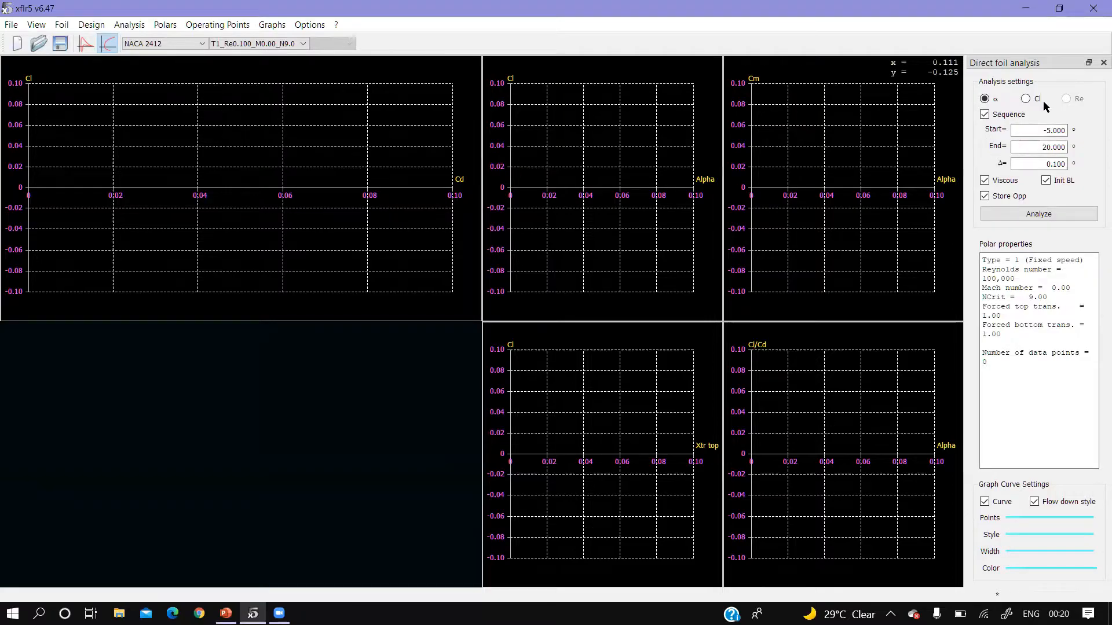
Step: Toggle the Sequence option of the alpha analysis off and on
click(985, 115)
click(986, 115)
click(1044, 131)
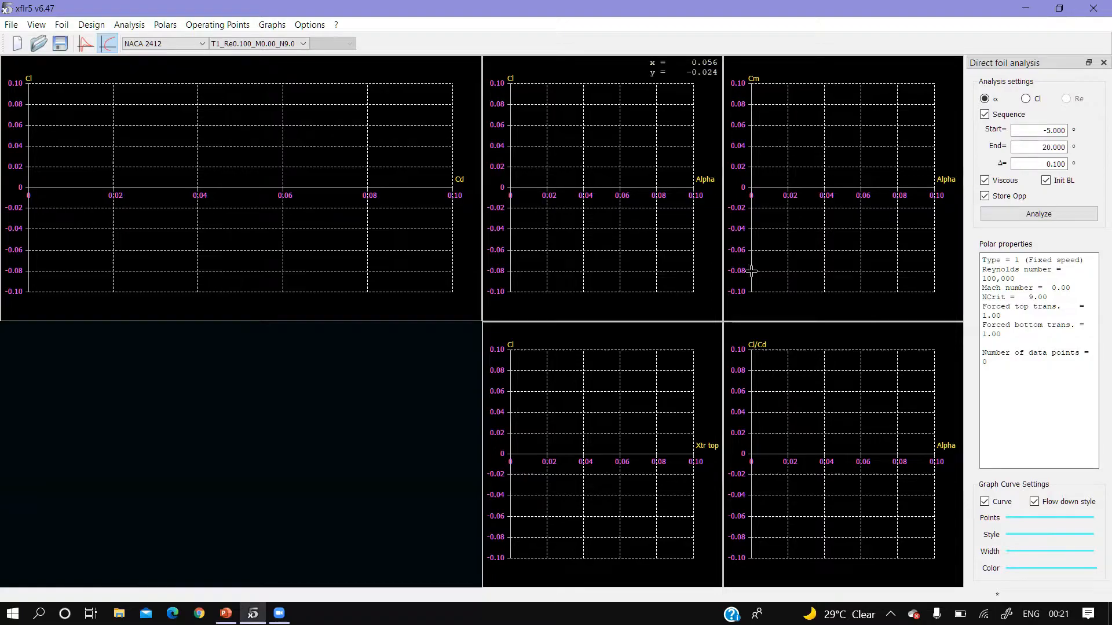
Step: Set the polar curve to the second line width and keep its color at cyan #55ffff
click(1027, 551)
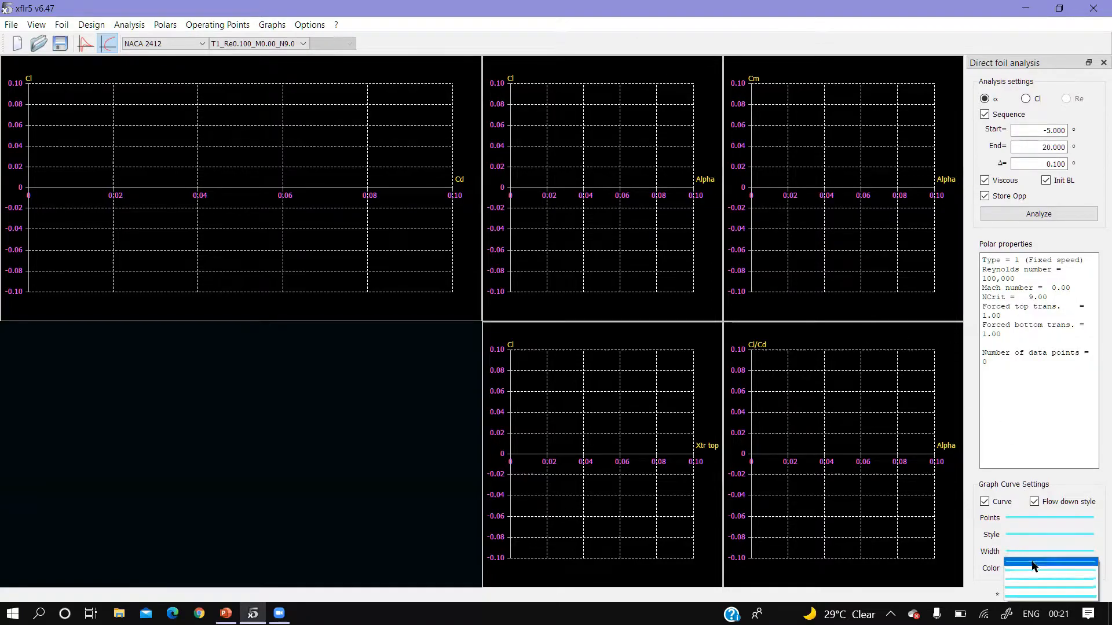
click(1035, 572)
click(1028, 568)
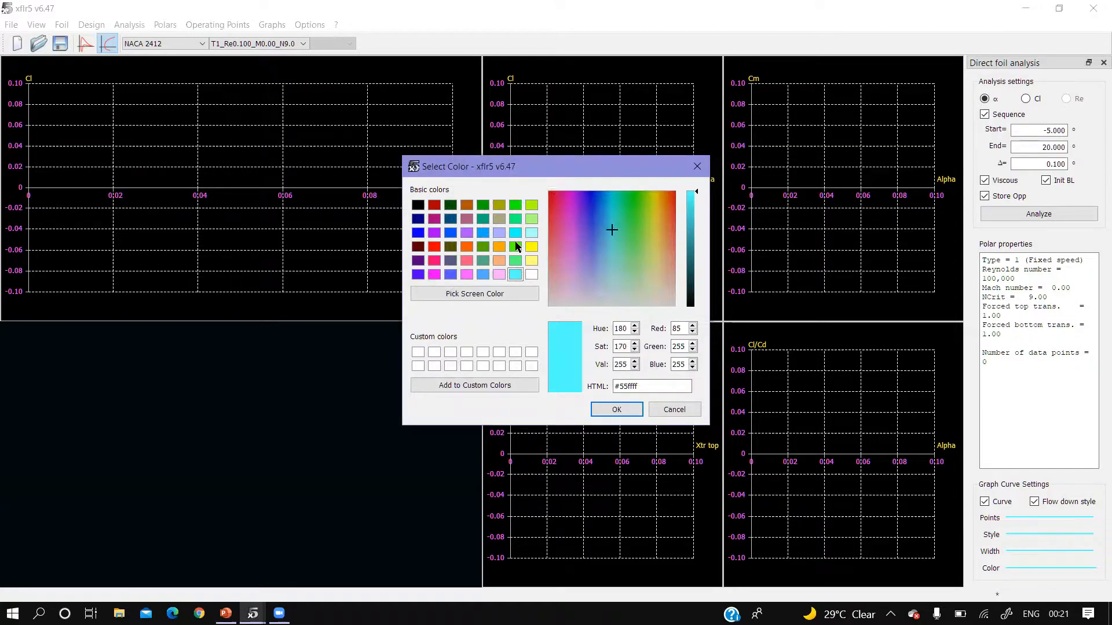
click(604, 409)
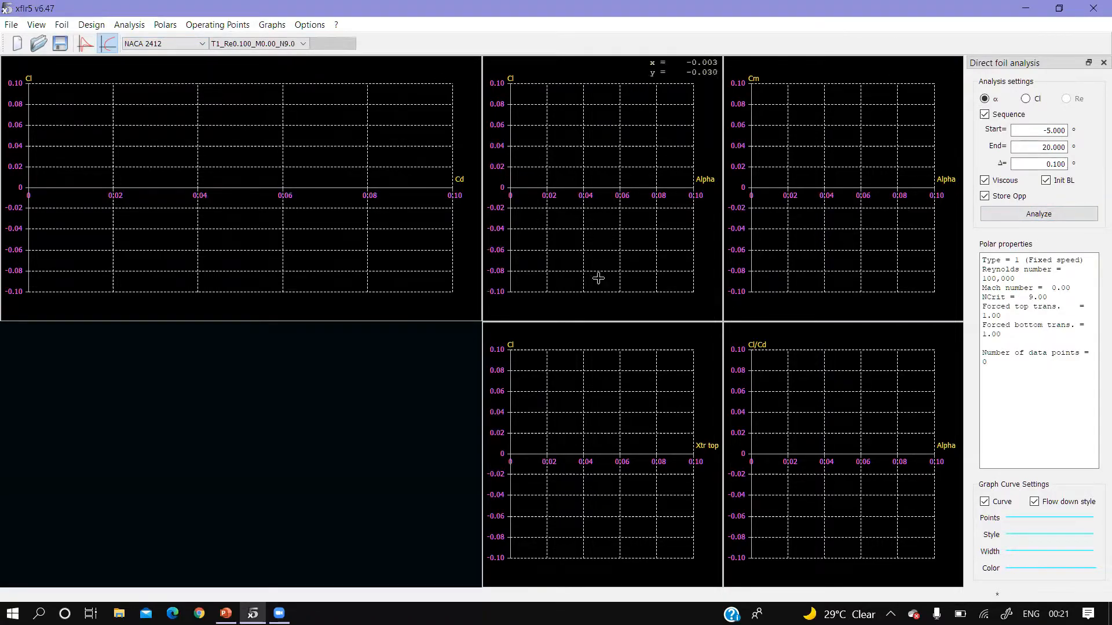
Step: Toggle the polar curve's Flow down style option off and on twice
click(1035, 502)
click(1034, 502)
click(1035, 502)
click(1035, 502)
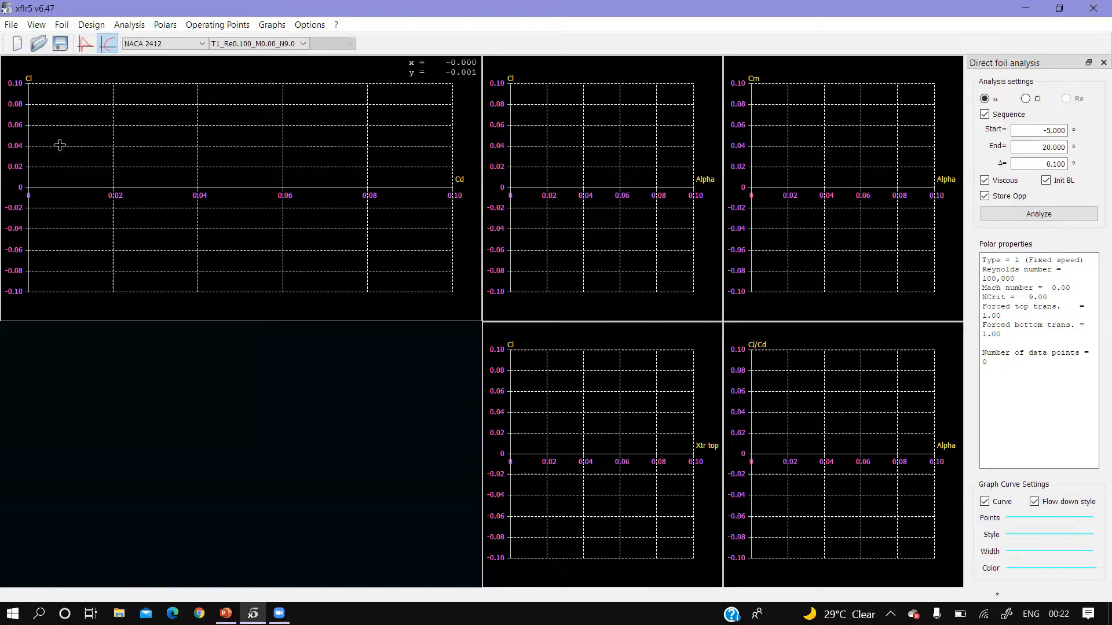
Step: Run the NACA 2412 analysis for alpha from -5 to 20 degrees in 0.1 degree increments, and close the analysis log window
click(1040, 214)
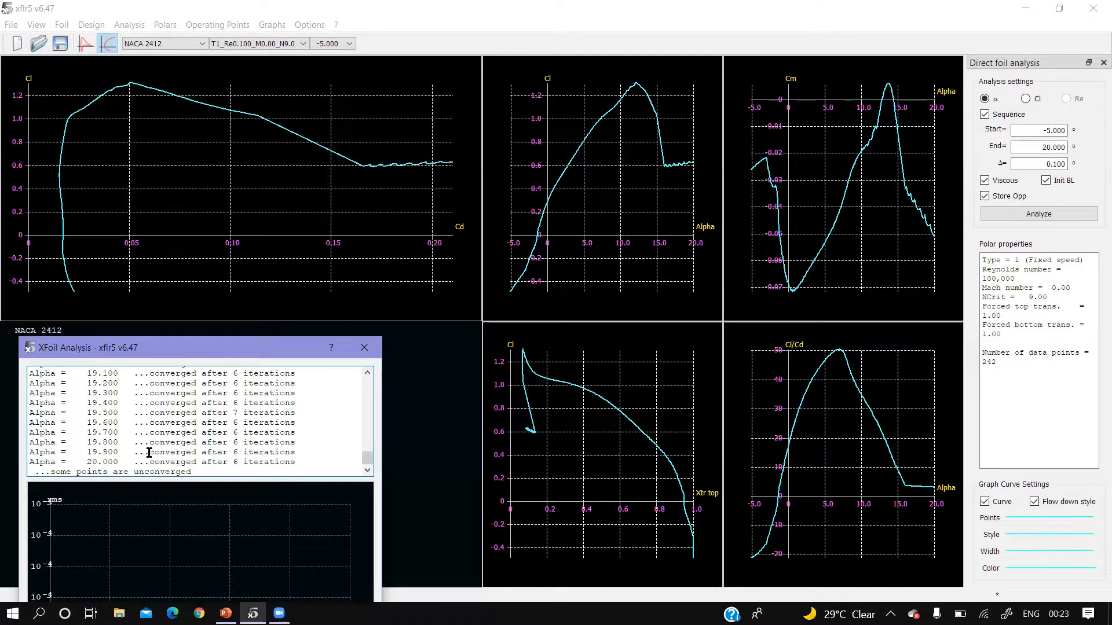
drag(212, 350, 314, 180)
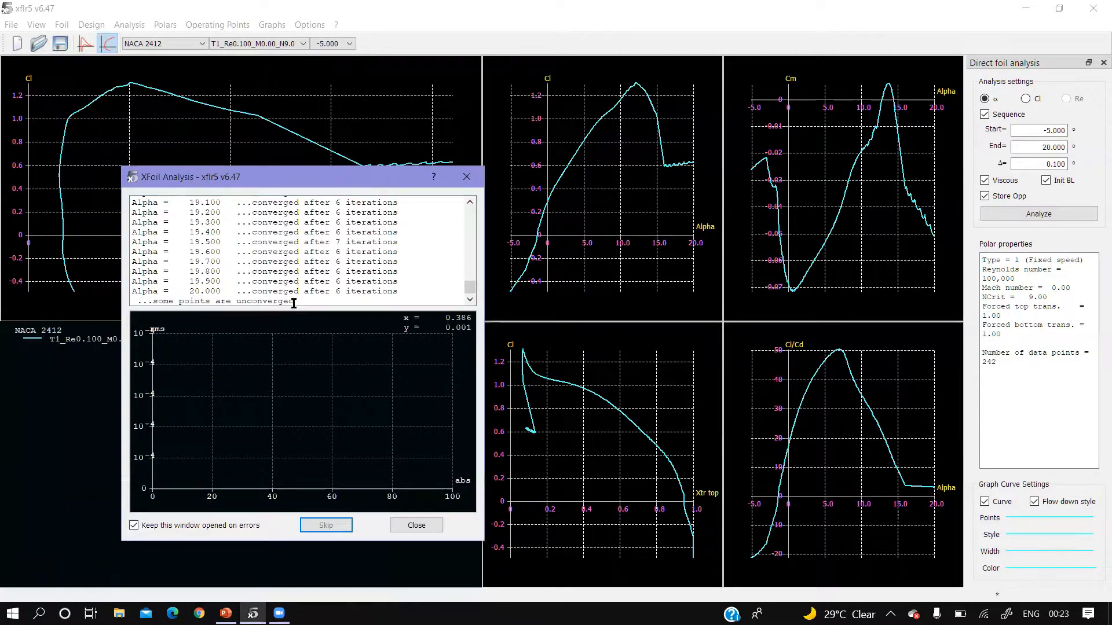
click(412, 523)
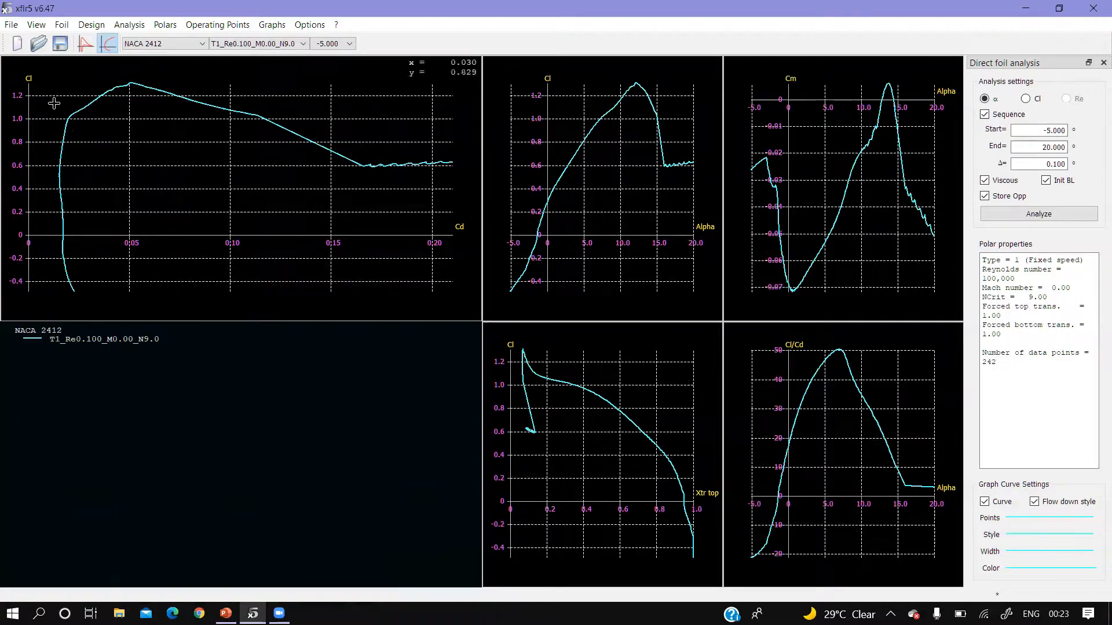
click(129, 26)
mouse_move(64, 33)
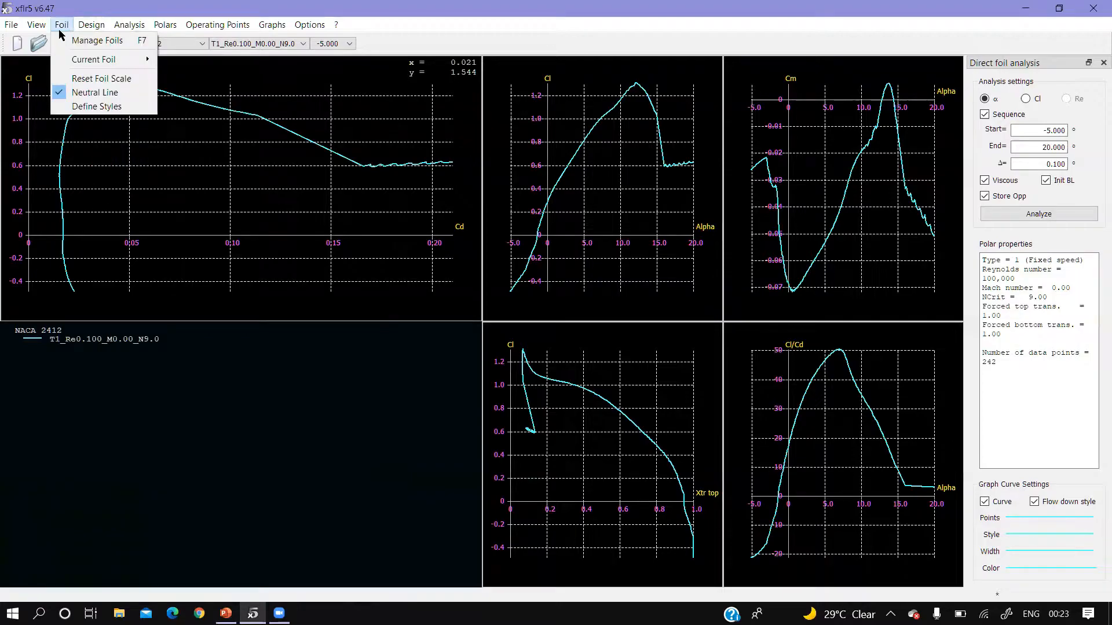
click(61, 26)
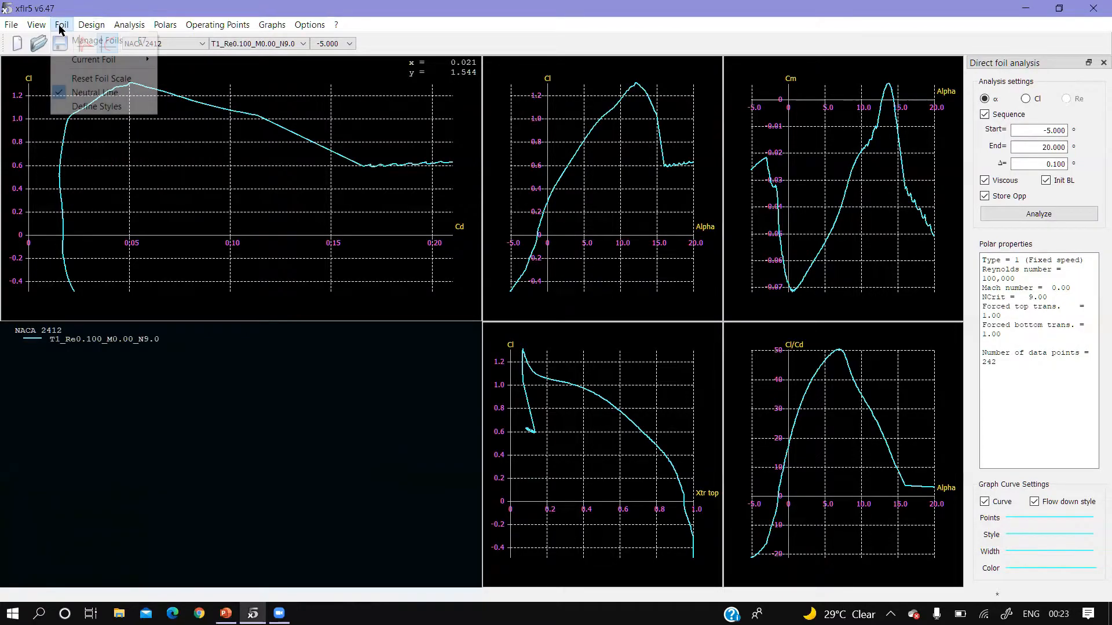
Step: Switch to the Wing and Plane Design module and start defining a new plane
click(1, 29)
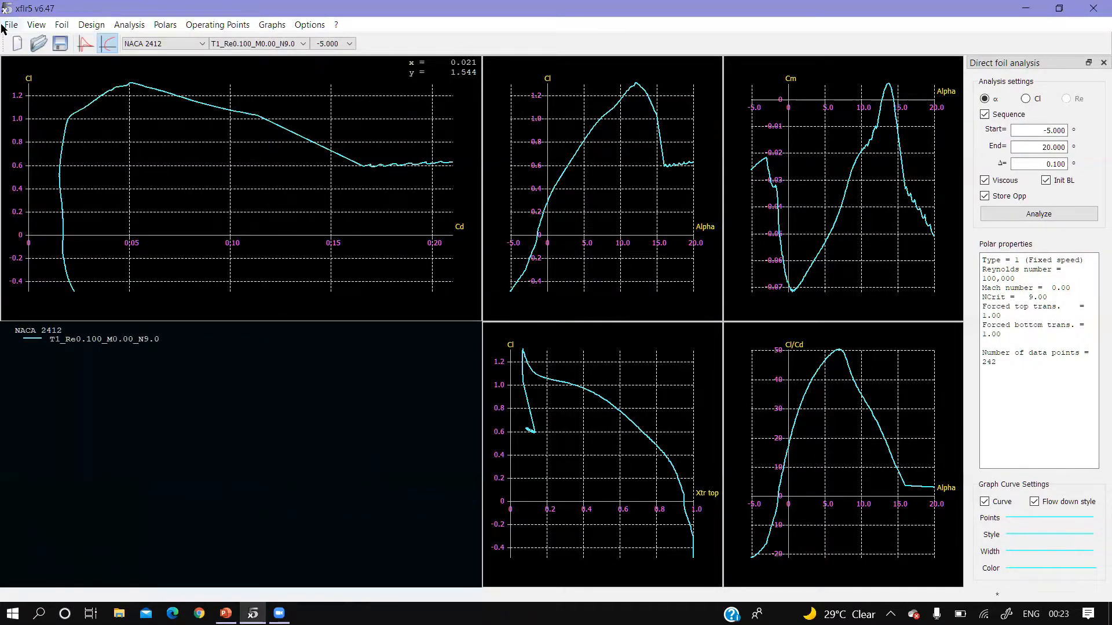
click(8, 25)
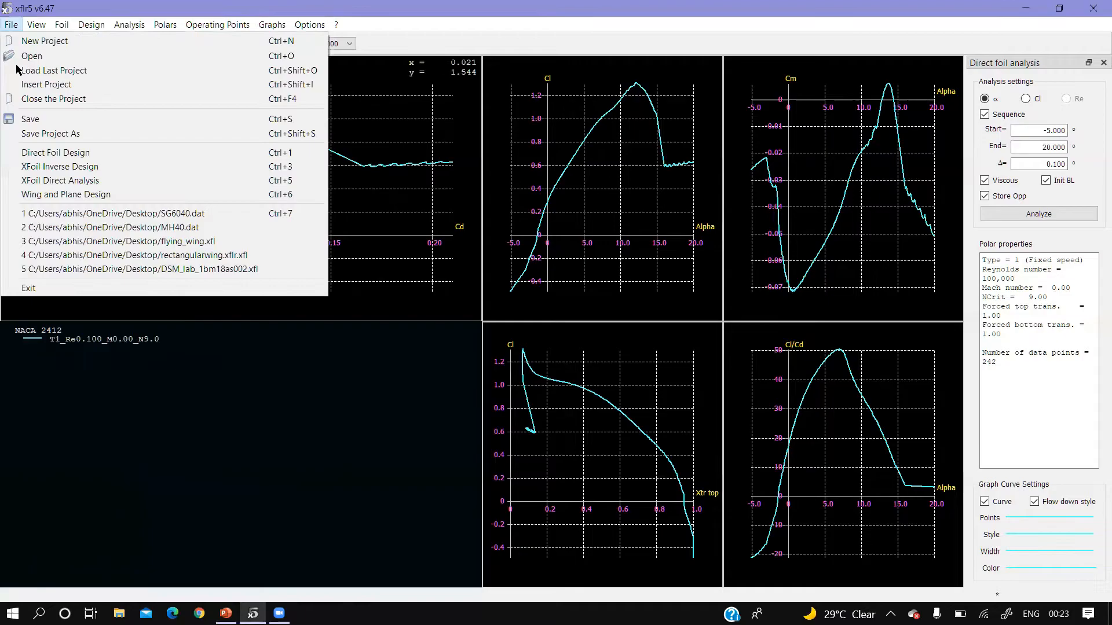
click(51, 197)
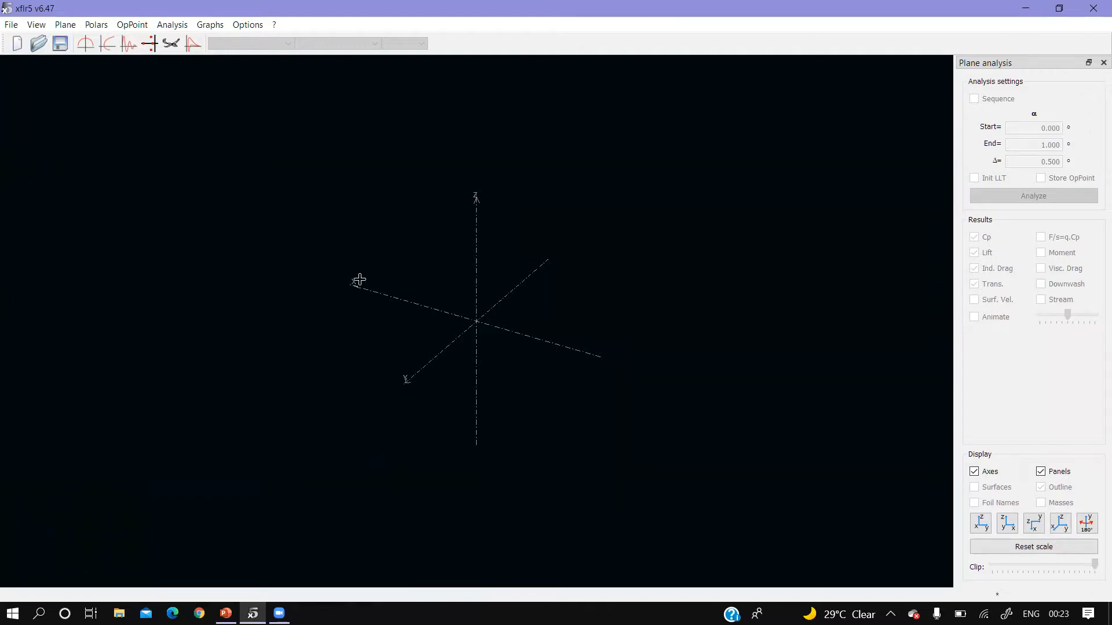
click(67, 29)
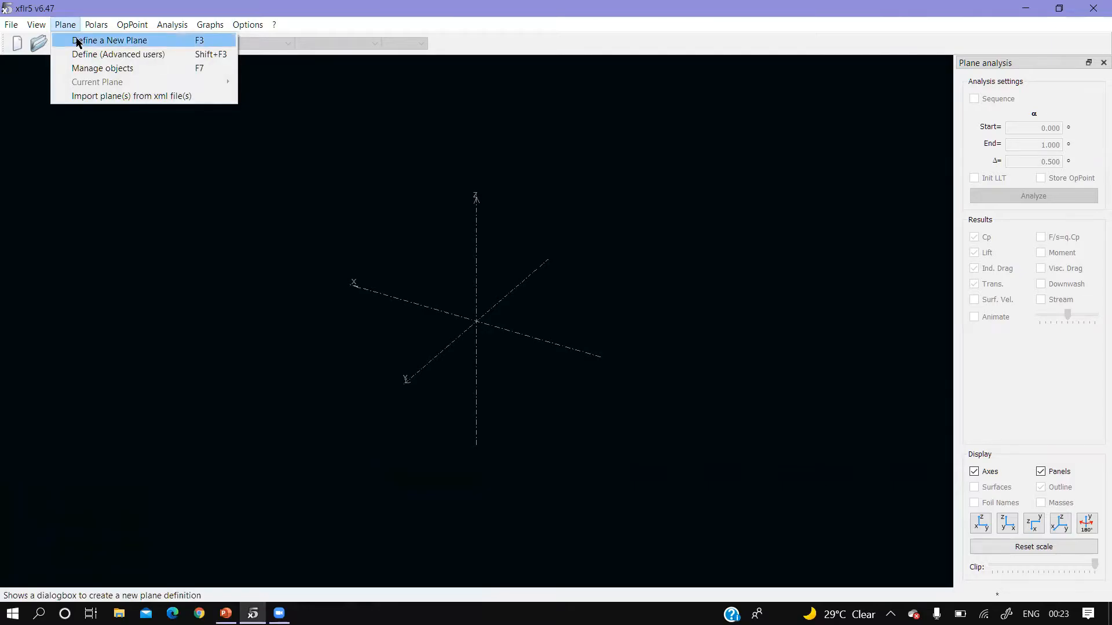
click(77, 40)
Step: Keep the default plane name and exclude the elevator and the fin from the plane
click(414, 129)
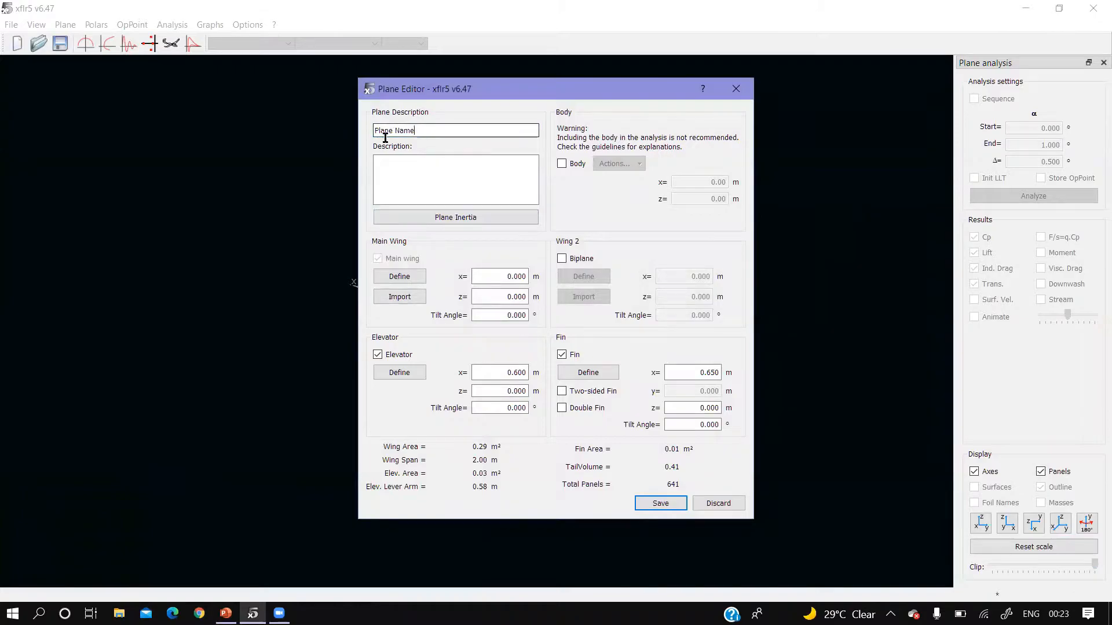
drag(415, 130, 377, 130)
click(414, 129)
click(378, 354)
click(562, 355)
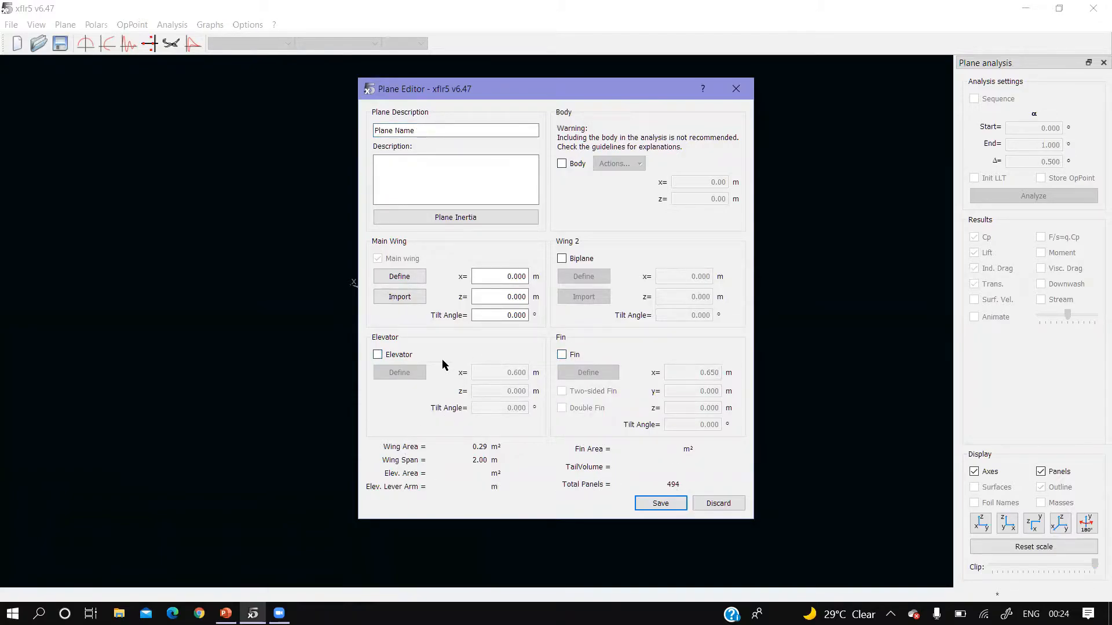
Step: Open the main wing's definition and rename the wing as FLYWing
click(404, 278)
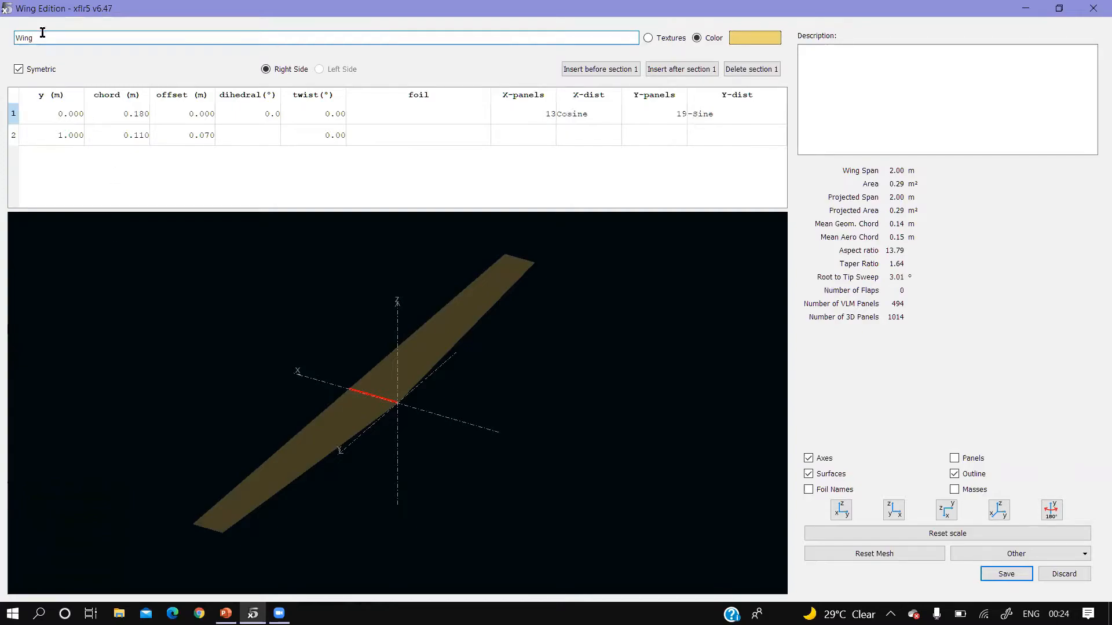
drag(34, 38, 11, 39)
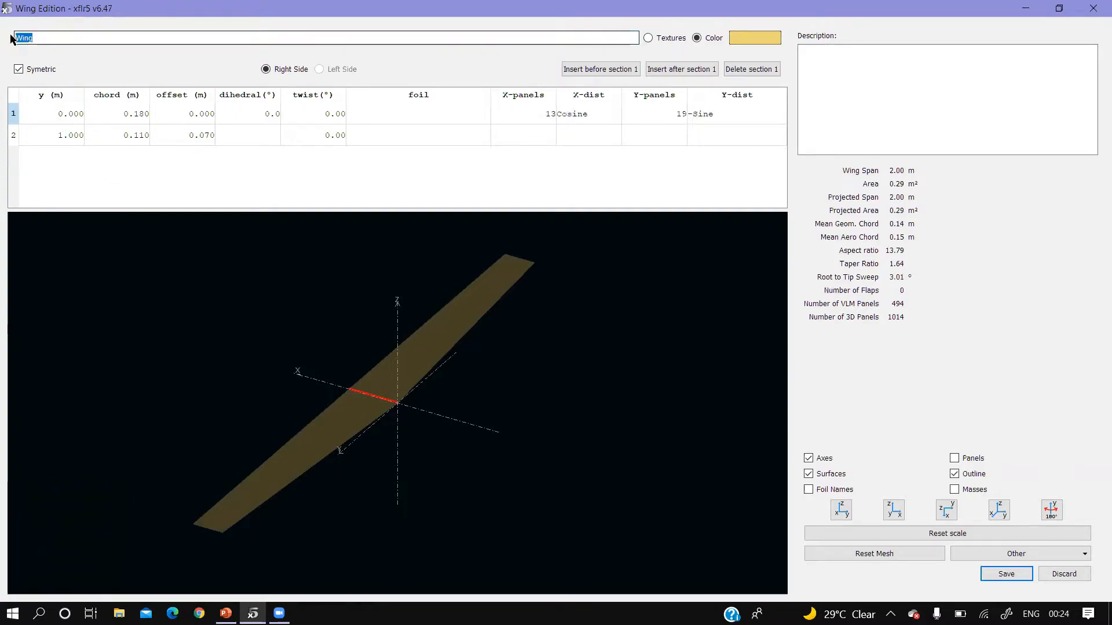
click(42, 38)
text(FLY)
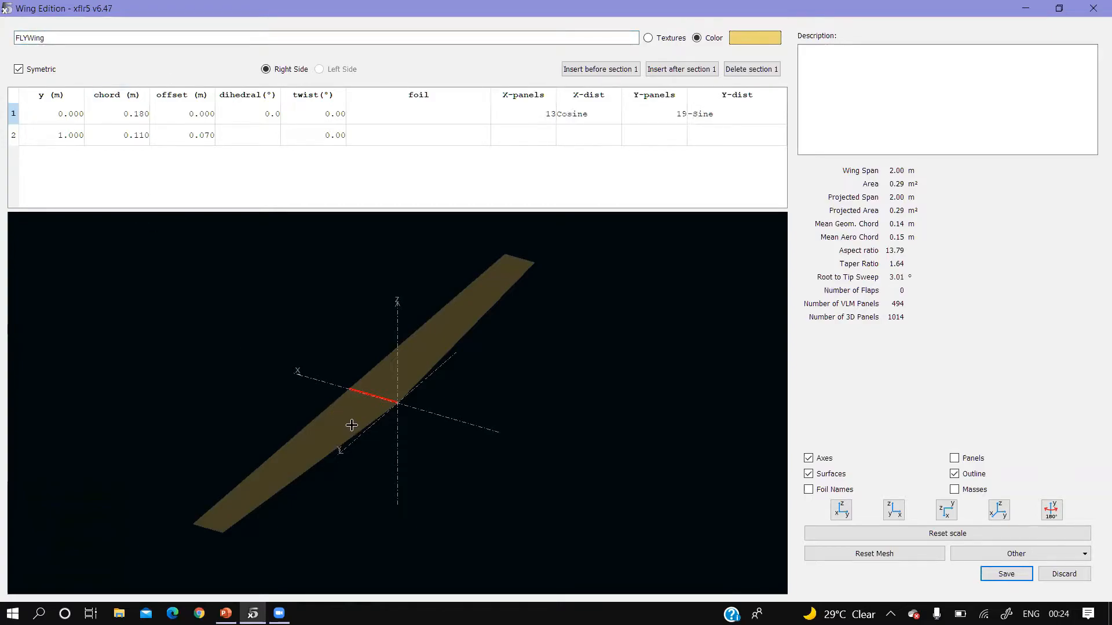
Step: Set the chord of wing section 1 to 0.300 m
double_click(68, 114)
double_click(144, 111)
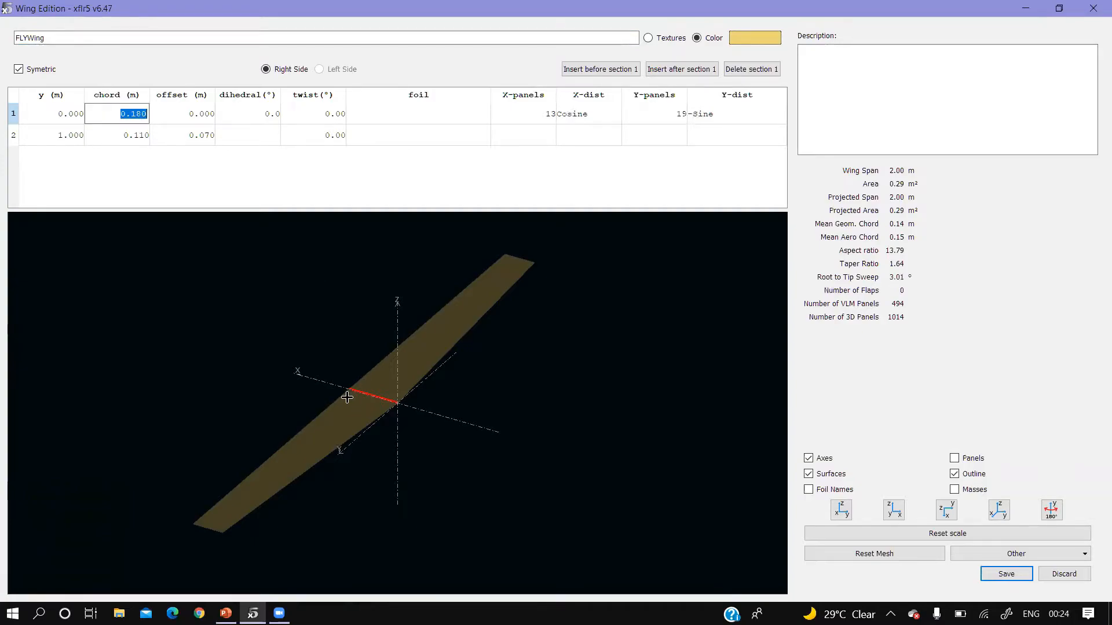
double_click(33, 135)
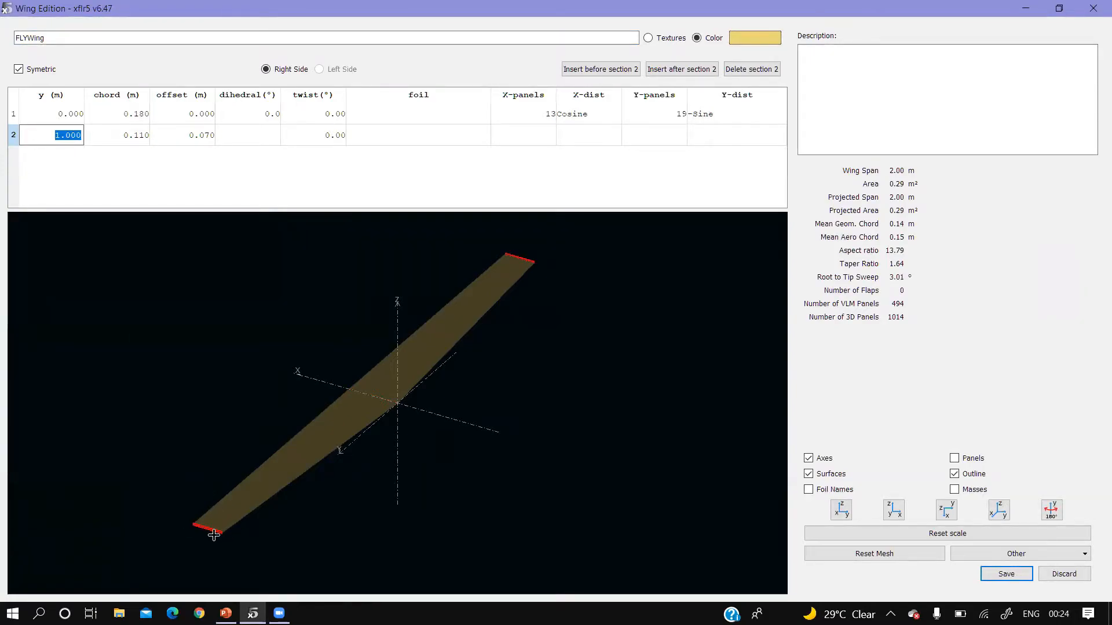
double_click(45, 114)
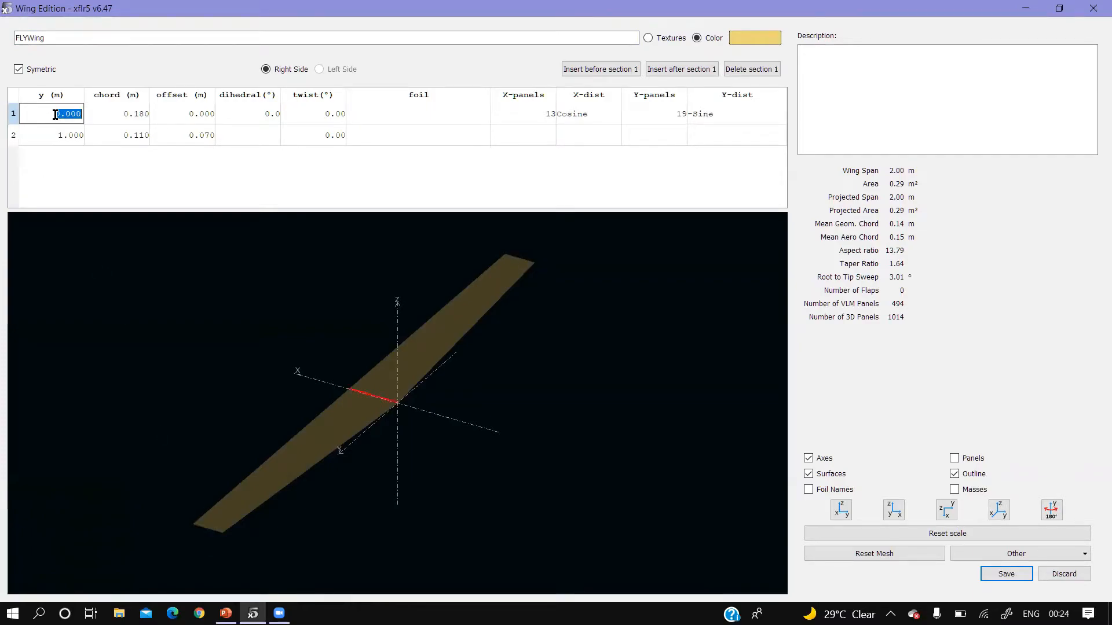
click(73, 118)
click(105, 121)
click(136, 117)
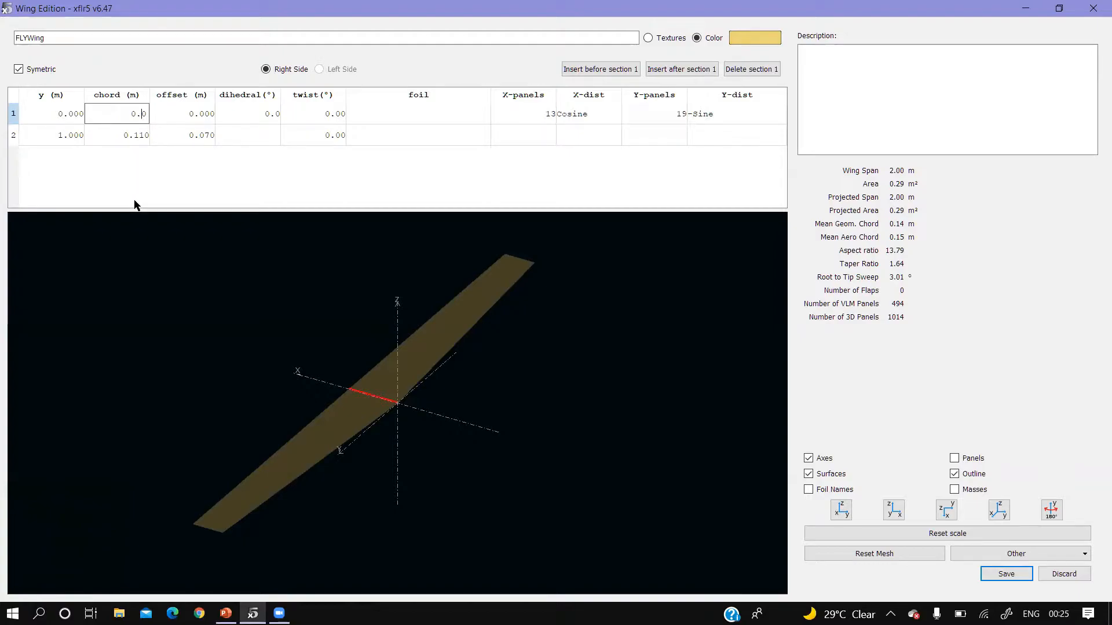
text(0.30)
key(Return)
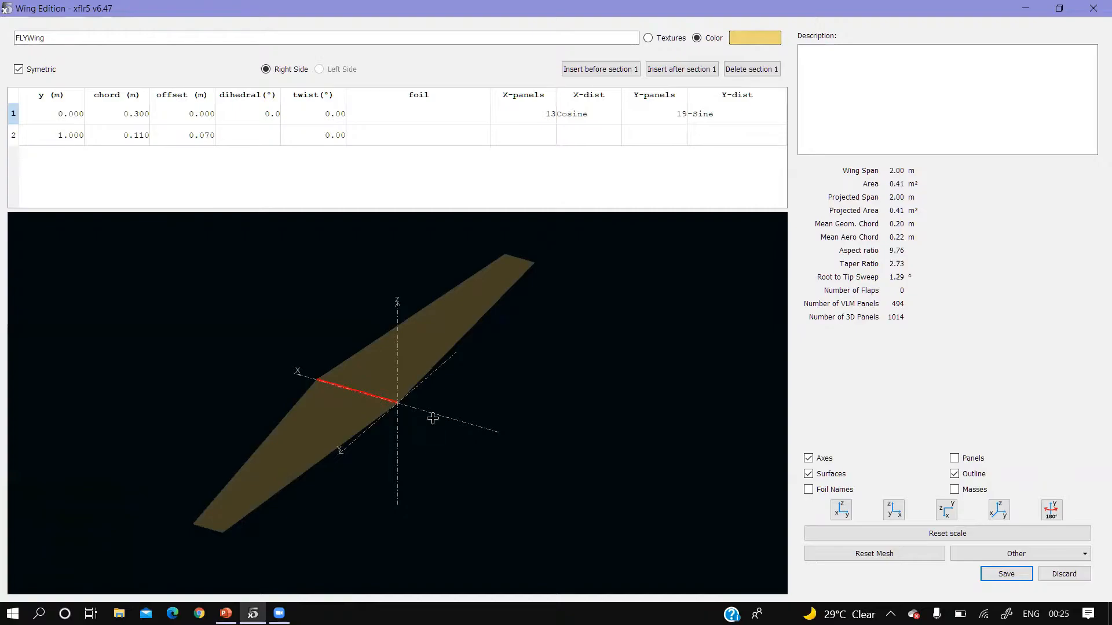
Step: Set the offset of wing section 1 to 0.300 m
double_click(205, 113)
click(205, 113)
click(216, 181)
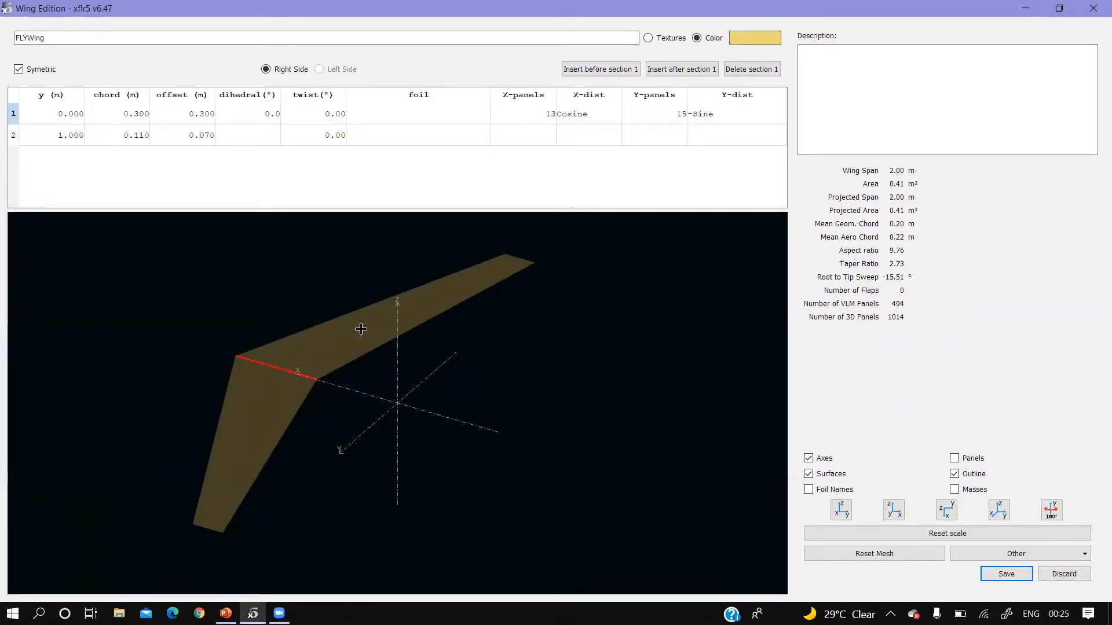
Step: Set the dihedral of wing section 1 to 5° and its twist to 4°
double_click(259, 113)
click(261, 114)
text(5)
drag(413, 490, 386, 488)
double_click(337, 114)
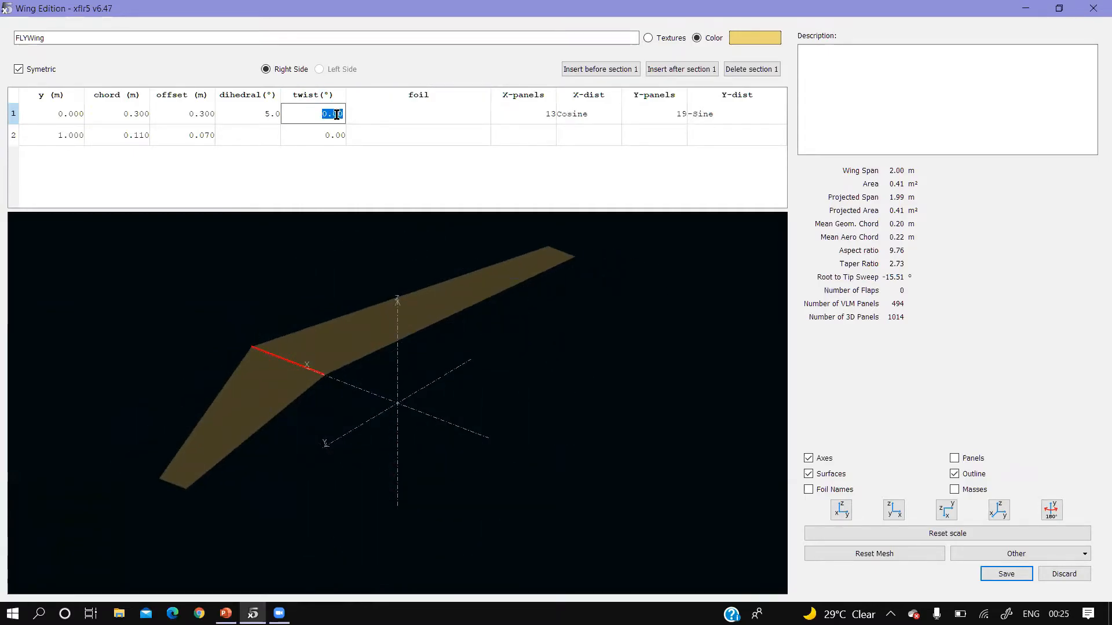
click(322, 114)
text(4)
key(Return)
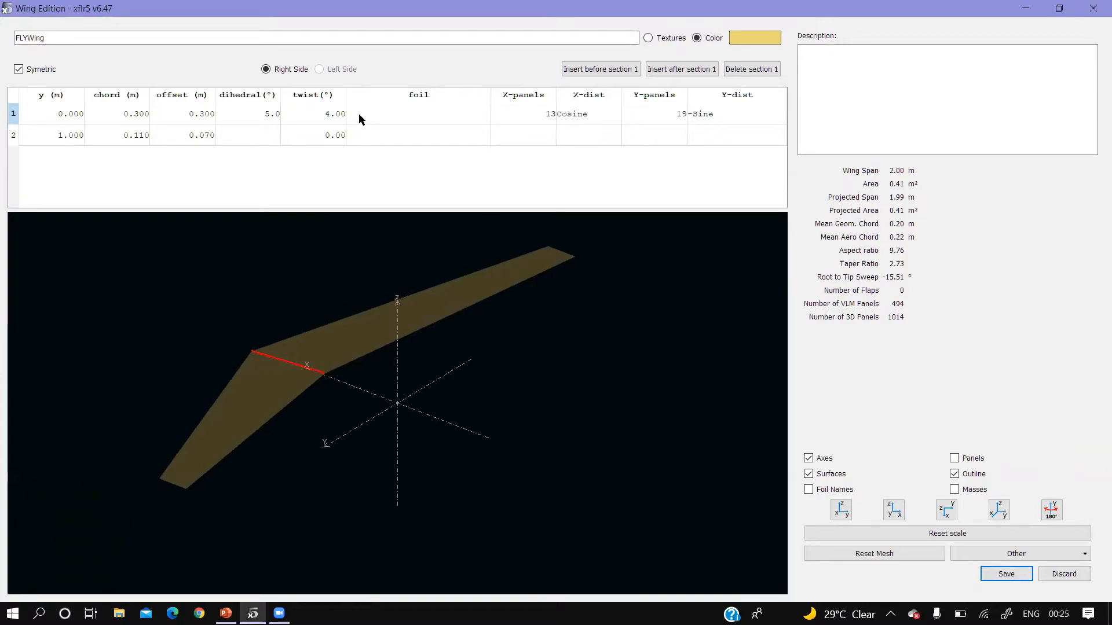
Step: Set the y position of wing section 2 to 0.500 m and its chord to 0.100 m
double_click(59, 136)
click(57, 134)
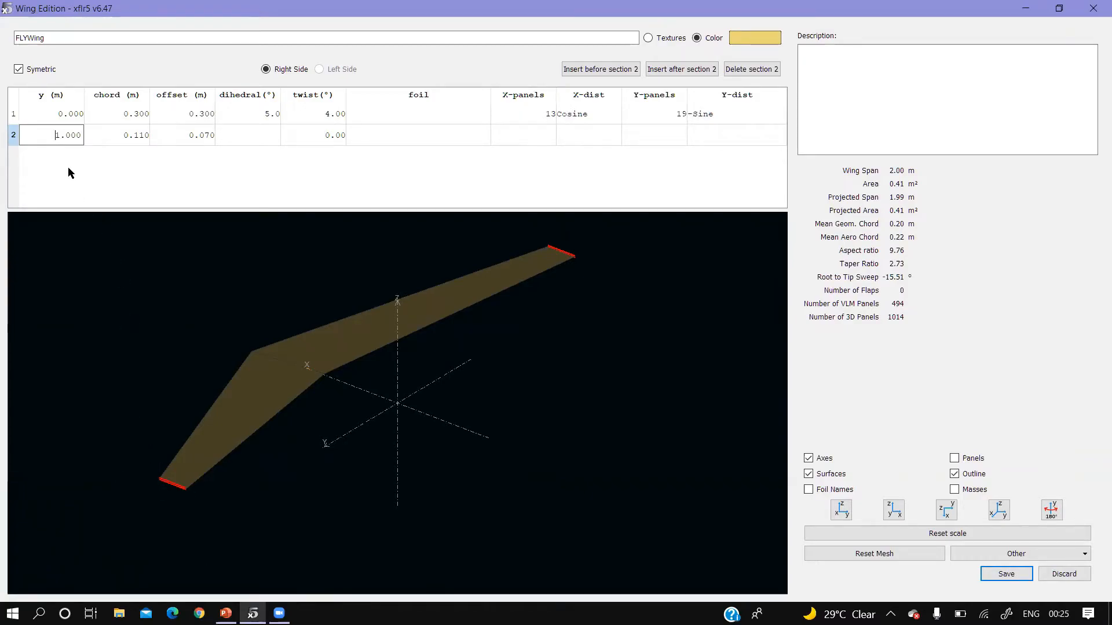
drag(397, 407, 349, 377)
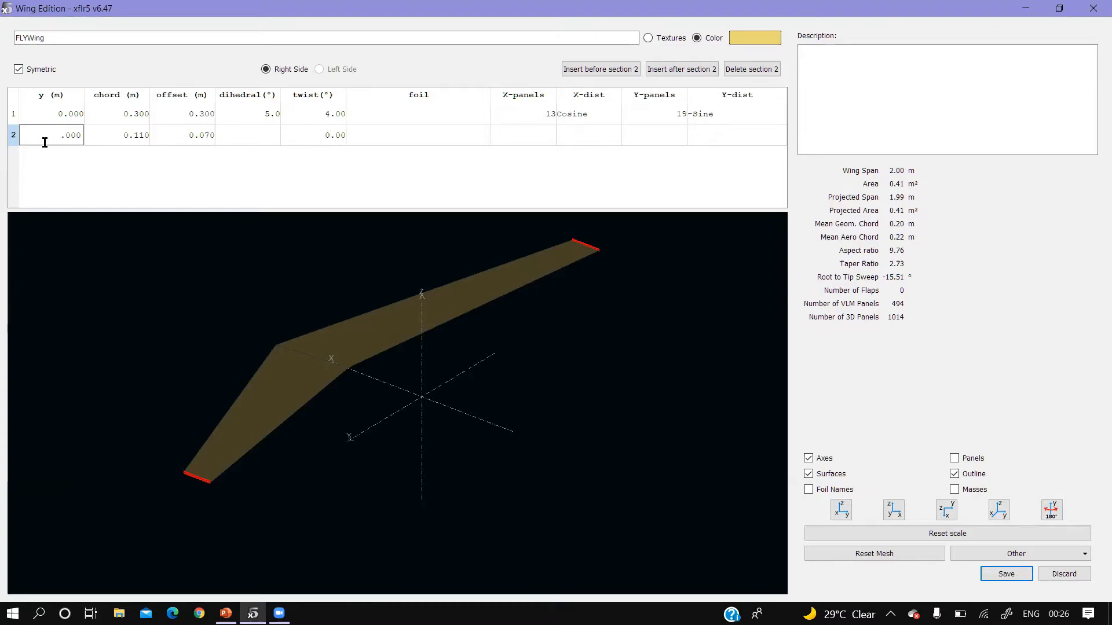
key(BackSpace)
text(5)
key(Return)
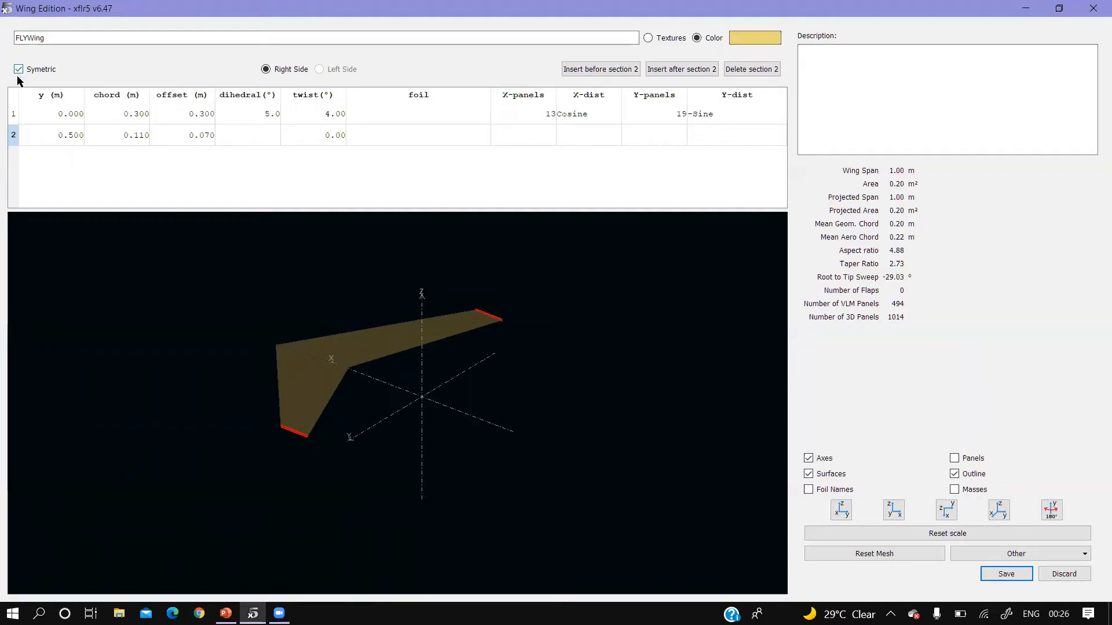
double_click(137, 138)
click(139, 135)
key(Return)
Step: Set the offset of wing section 2 to 0.800 m
double_click(190, 137)
click(207, 135)
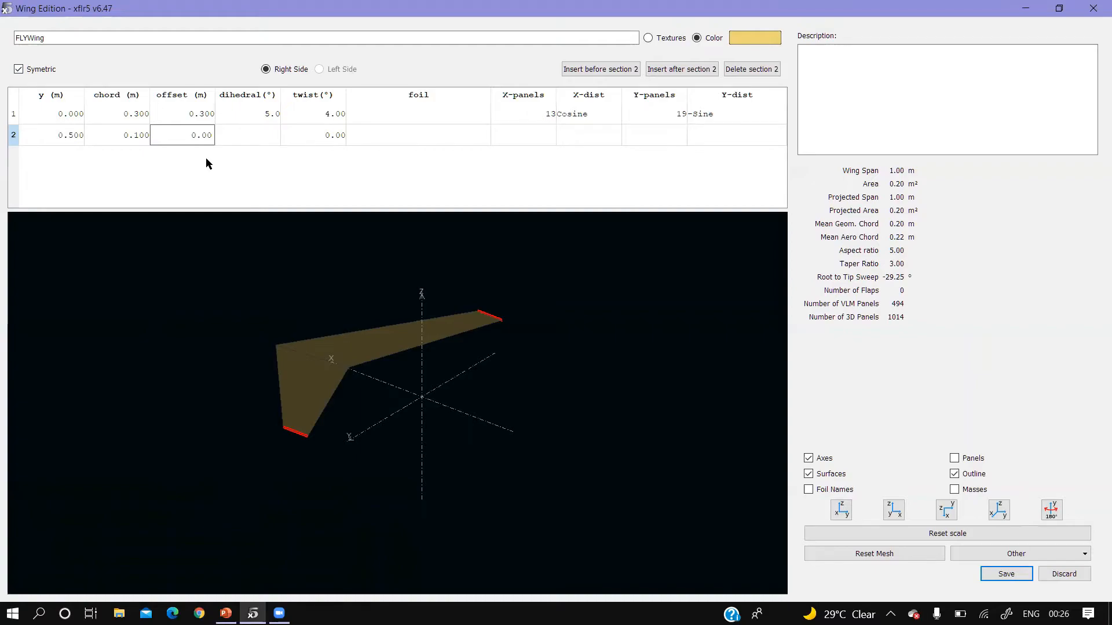
click(1000, 510)
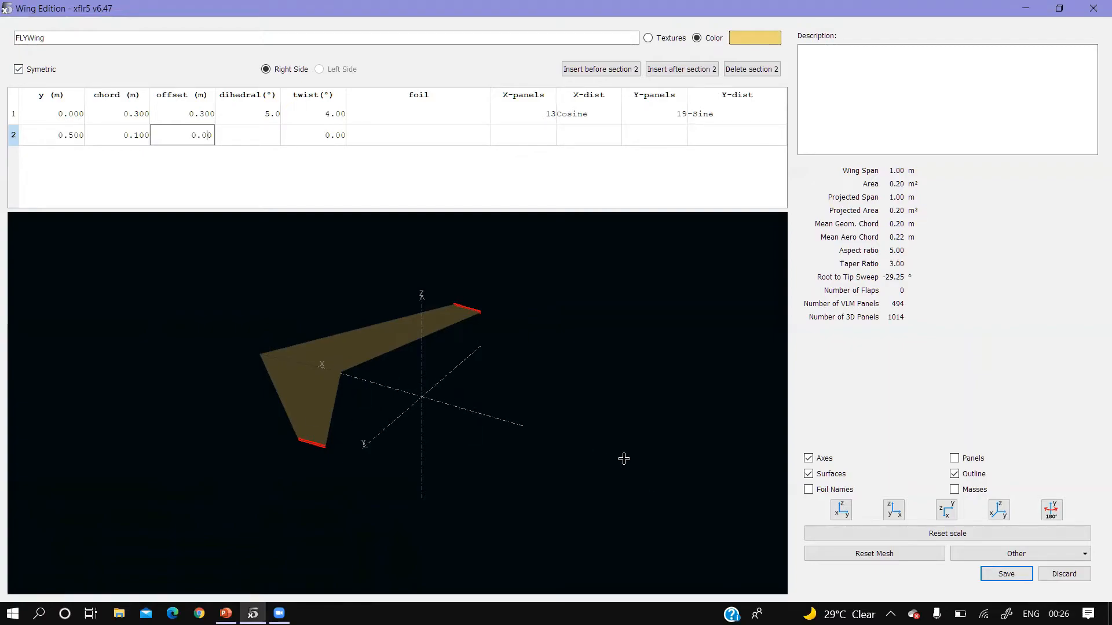
click(202, 135)
text(8)
click(203, 195)
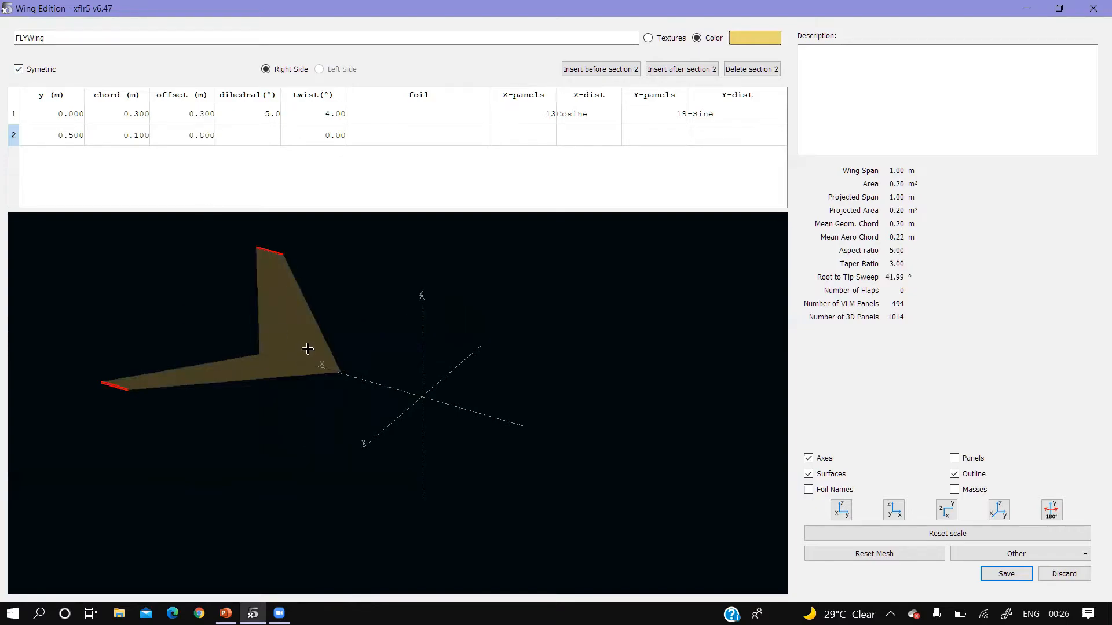
Step: Set the offset of section 1 to 0.000 m and the offset of section 2 to 0.400 m
click(202, 112)
click(202, 114)
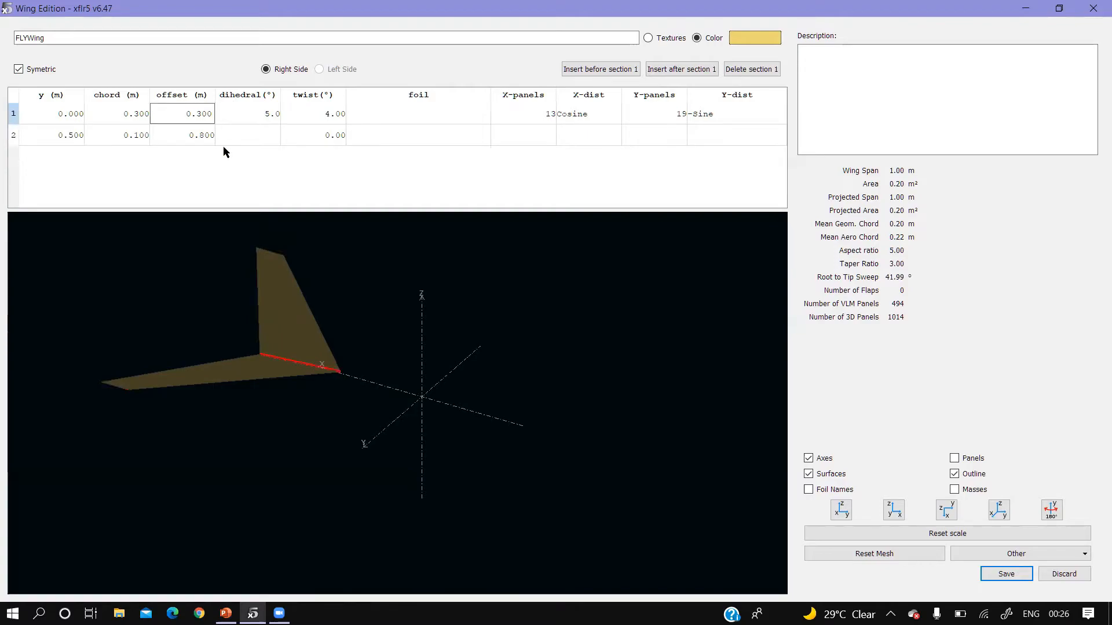
click(228, 166)
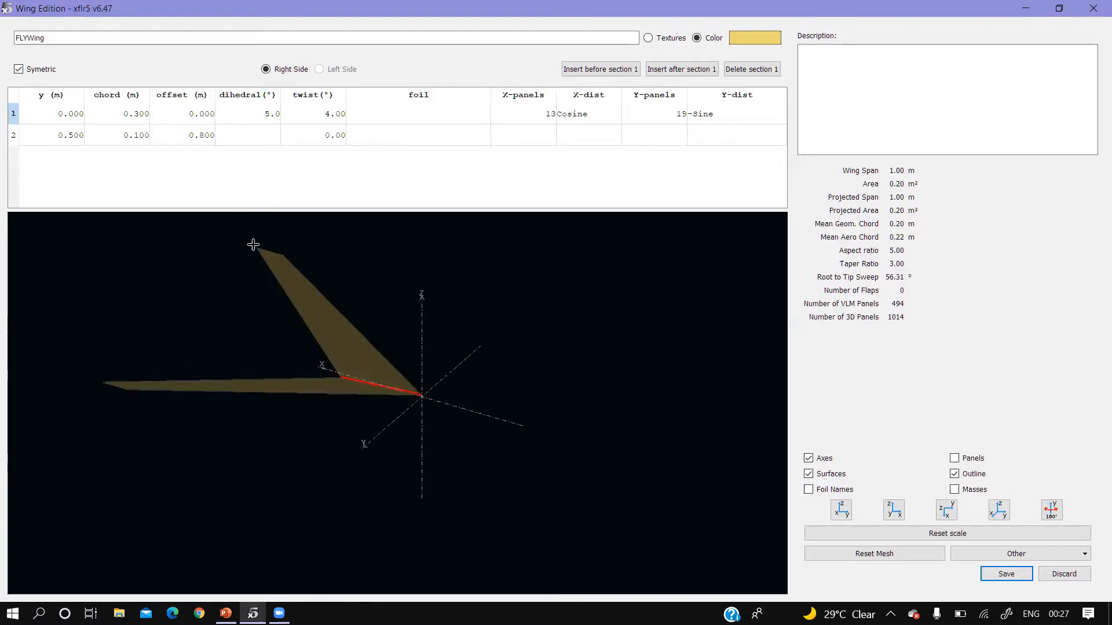
double_click(198, 135)
text(800)
key(BackSpace)
text(4)
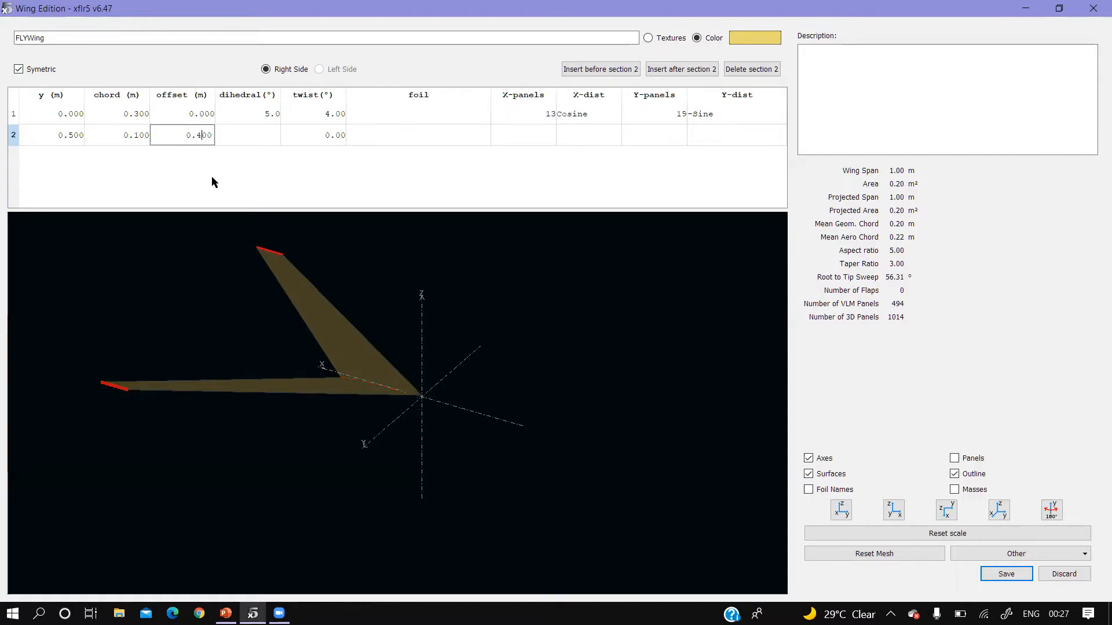
click(212, 178)
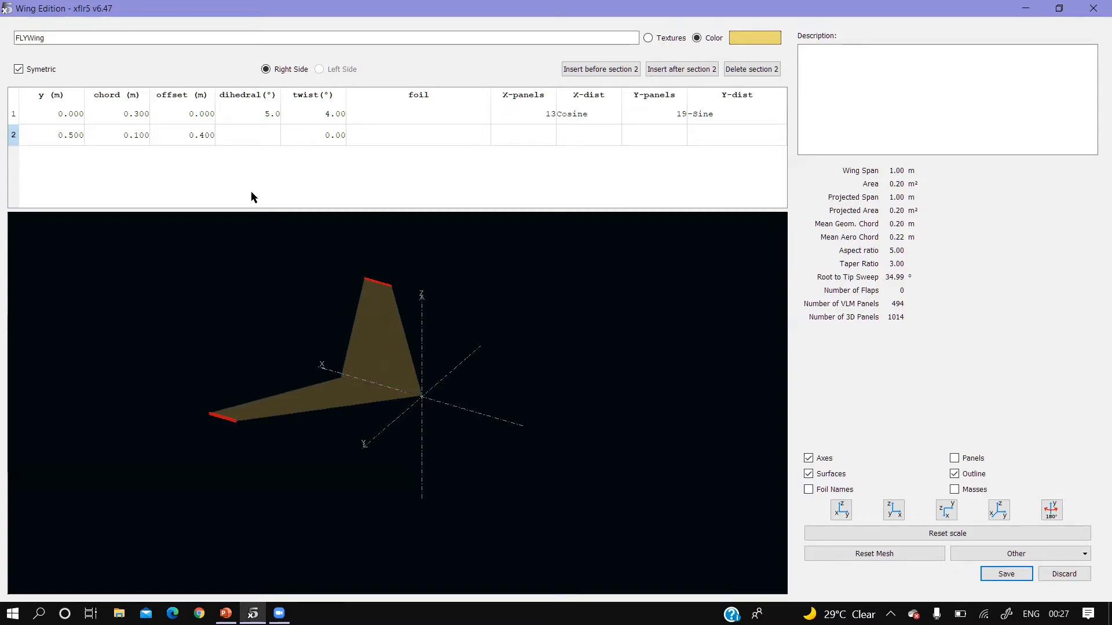
click(262, 170)
Step: Assign the NACA 2412 foil to wing section 1 and the NACA 0012 foil to section 2
double_click(371, 112)
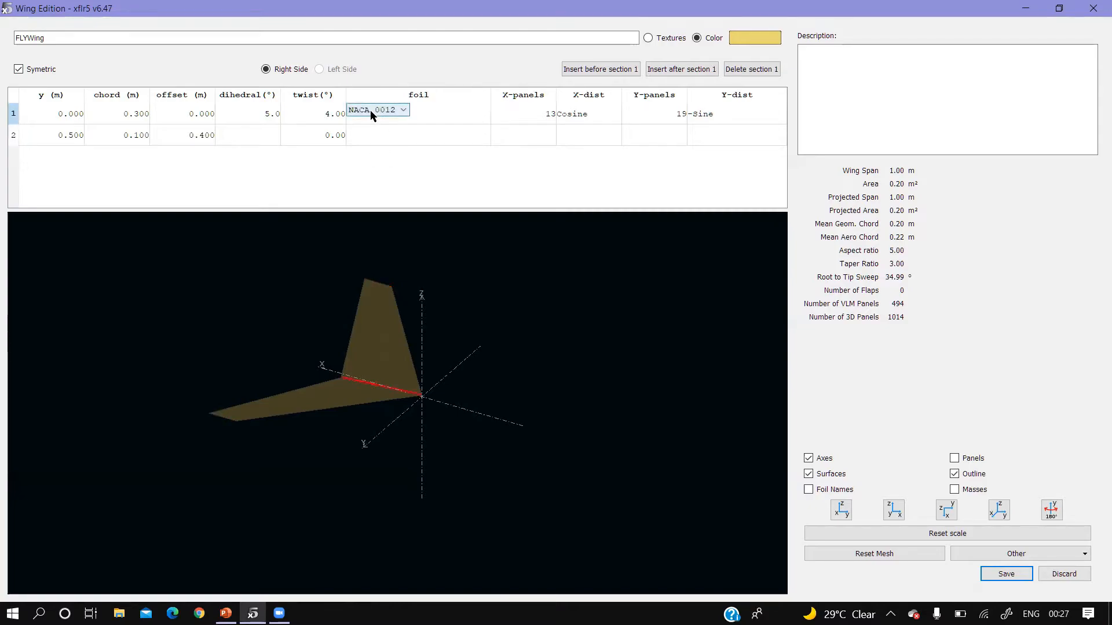
click(370, 110)
click(381, 122)
click(405, 109)
click(395, 137)
click(398, 136)
click(400, 131)
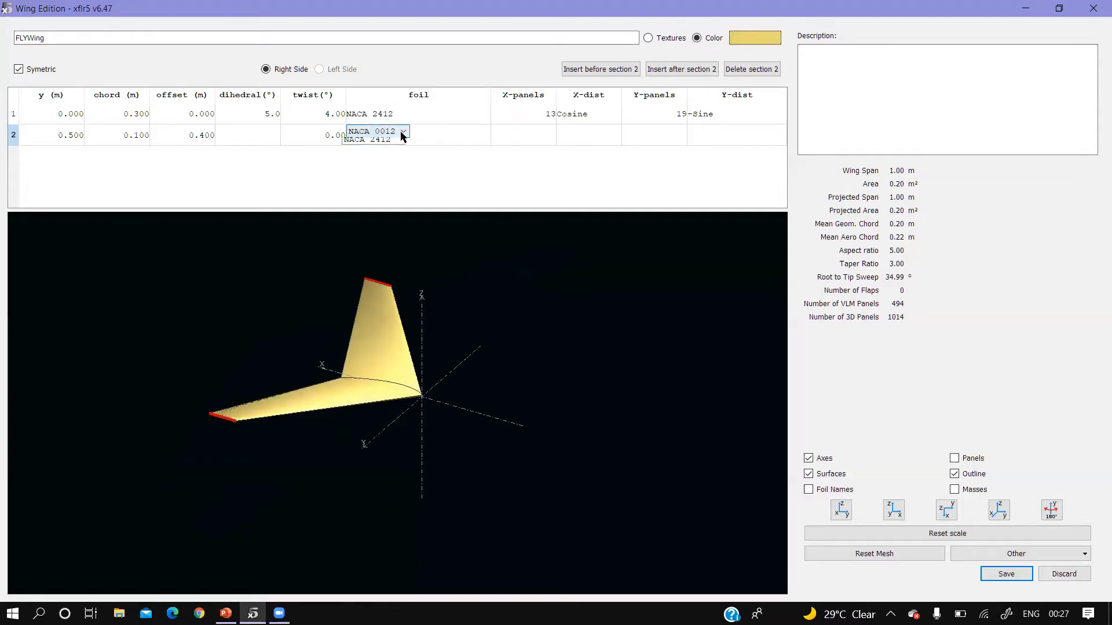
click(400, 143)
click(509, 122)
Step: Display the wing's panels and change the wing color to black
click(954, 458)
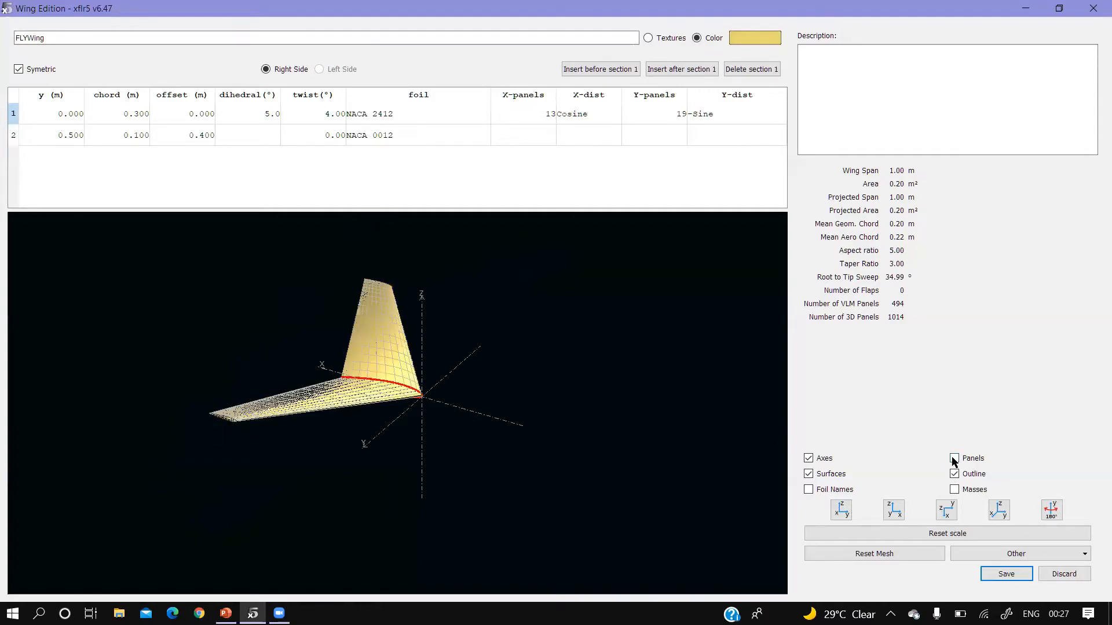
click(751, 34)
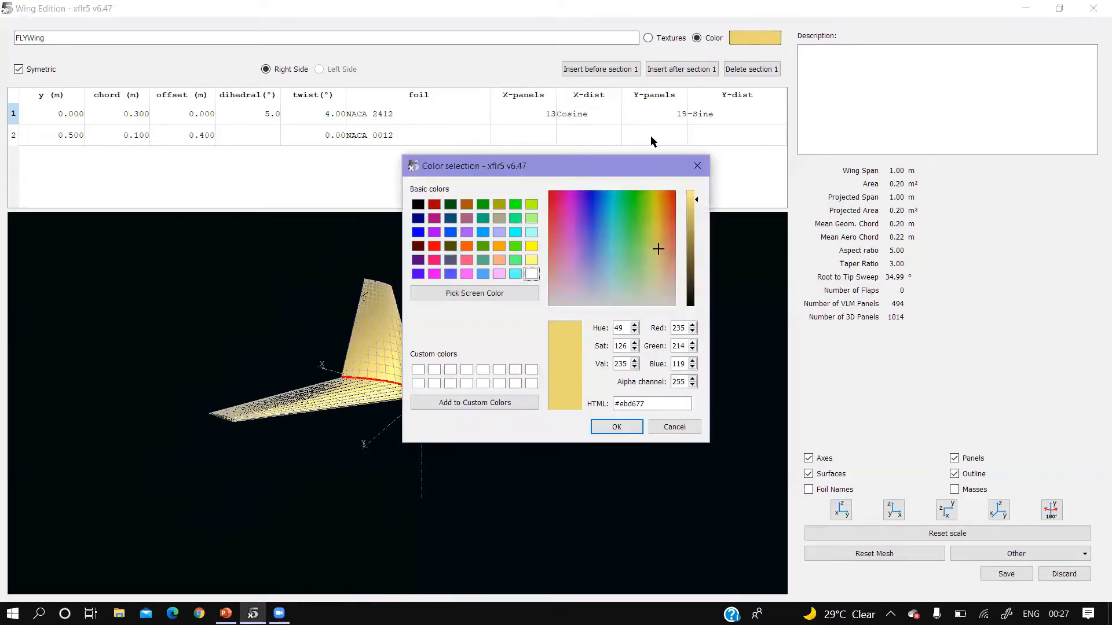
click(422, 205)
click(616, 426)
scroll(369, 351, up, 3)
scroll(367, 353, down, 11)
middle_drag(417, 368, 510, 406)
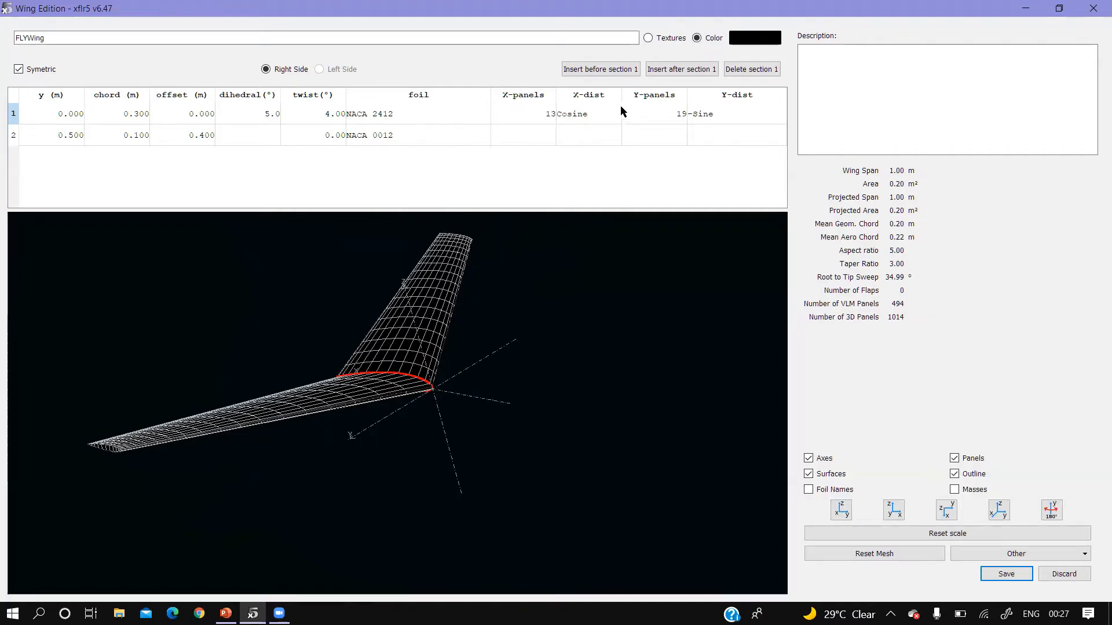
Step: Set the number of X-panels of wing section 1 to 20
double_click(548, 113)
double_click(679, 114)
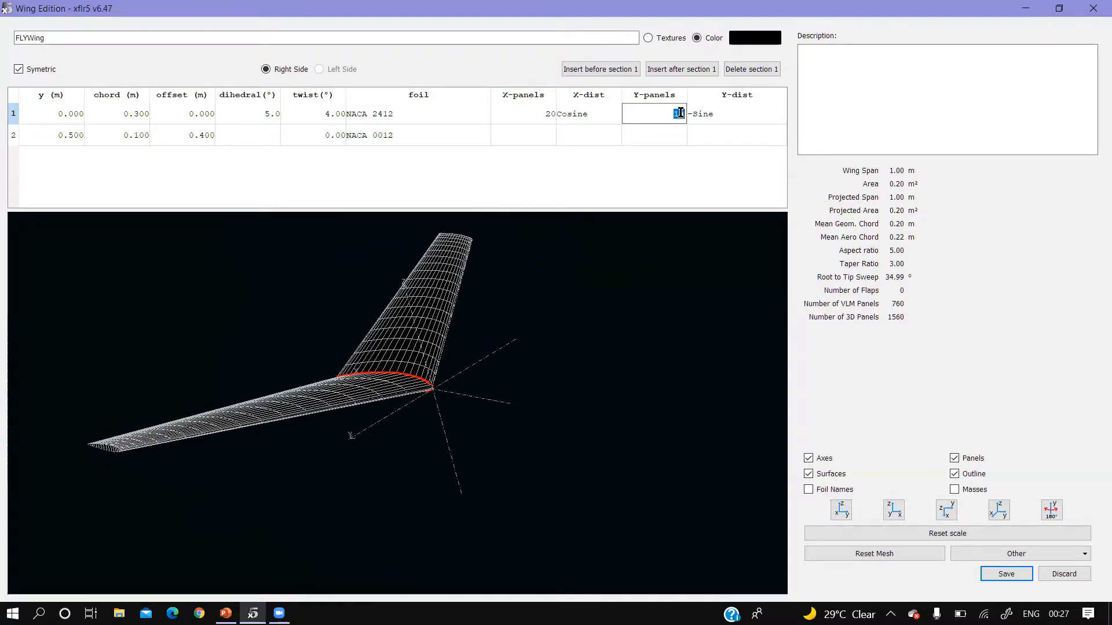
Step: Try to set the number of X-panels of wing section 2 to 20
click(557, 135)
click(547, 137)
click(549, 138)
click(553, 134)
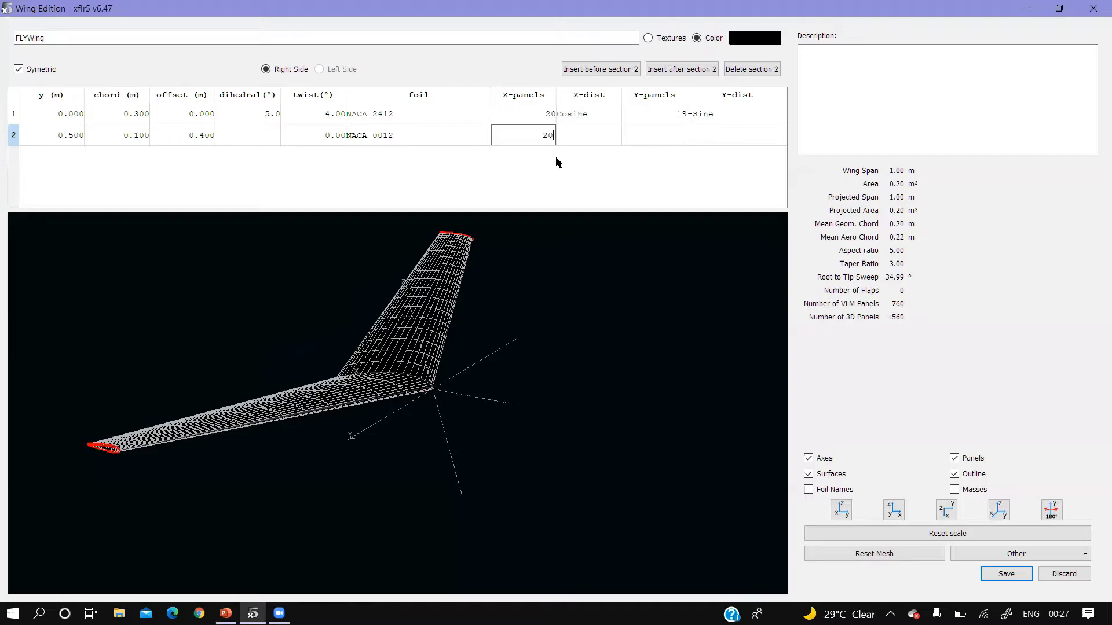
key(Return)
double_click(681, 134)
click(668, 165)
drag(441, 302, 409, 288)
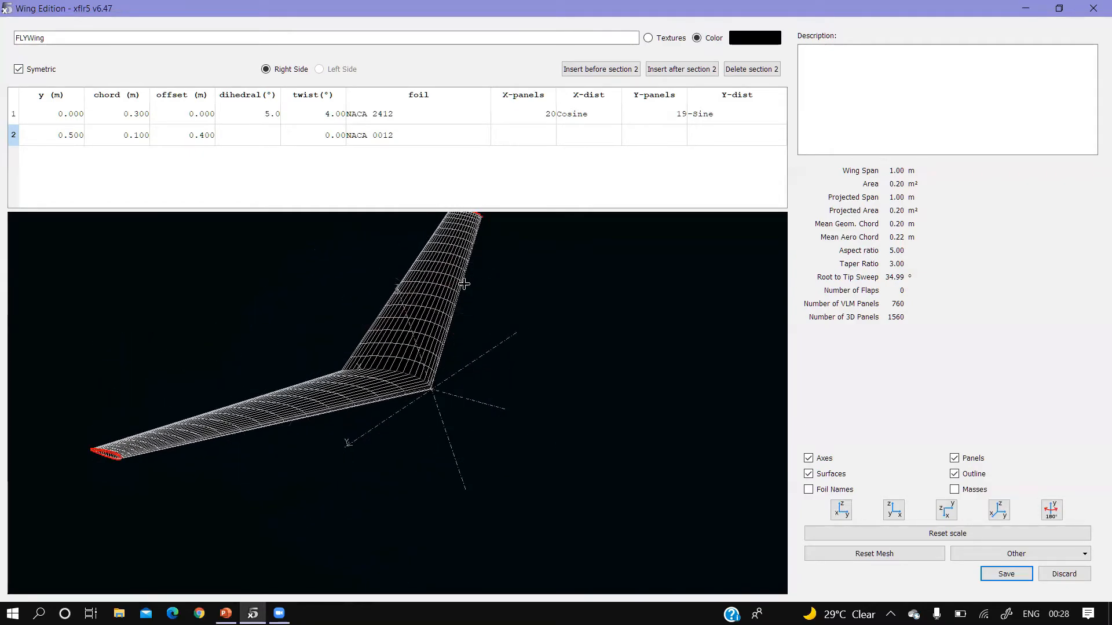
Step: Choose Cosine as the X-panel distribution of wing section 1
double_click(598, 110)
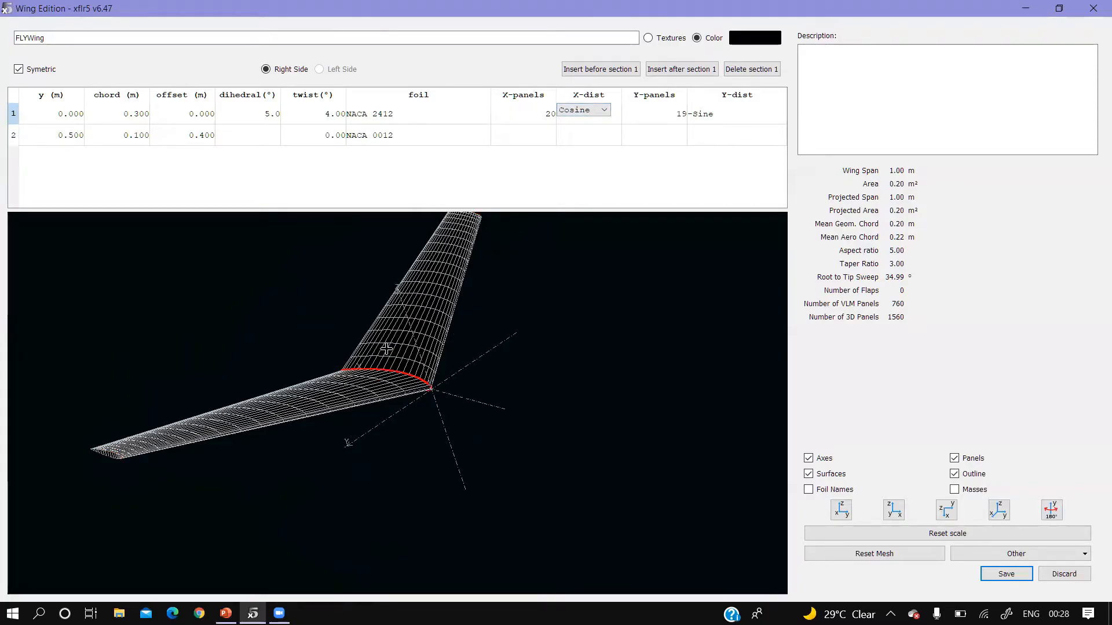
click(599, 112)
click(589, 131)
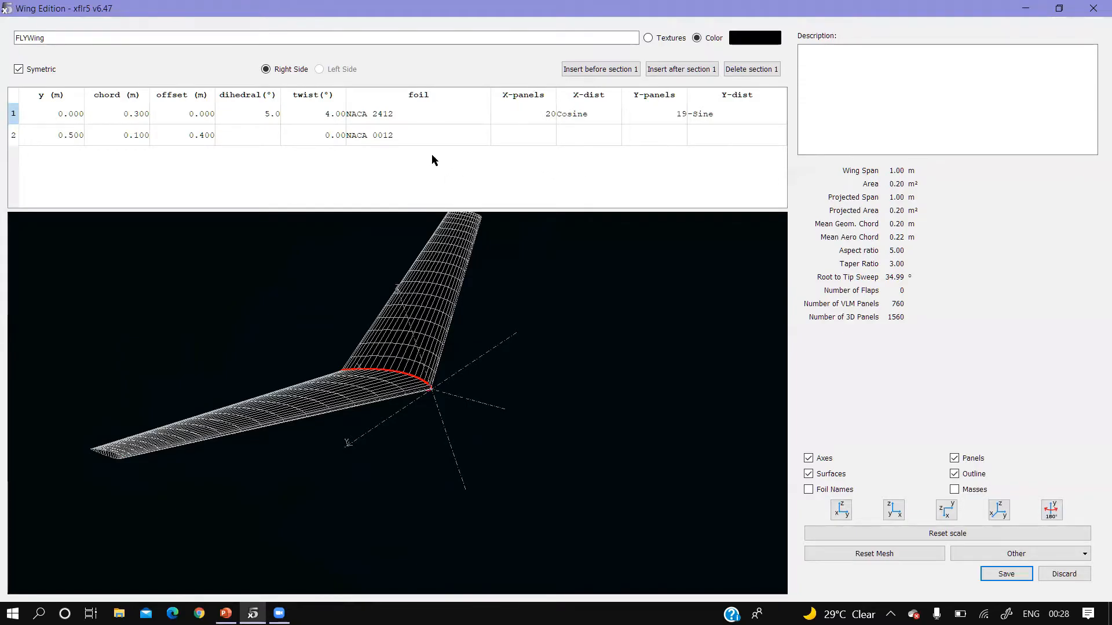
Step: Try inserting a wing section after section 1, and delete the inserted section
click(683, 69)
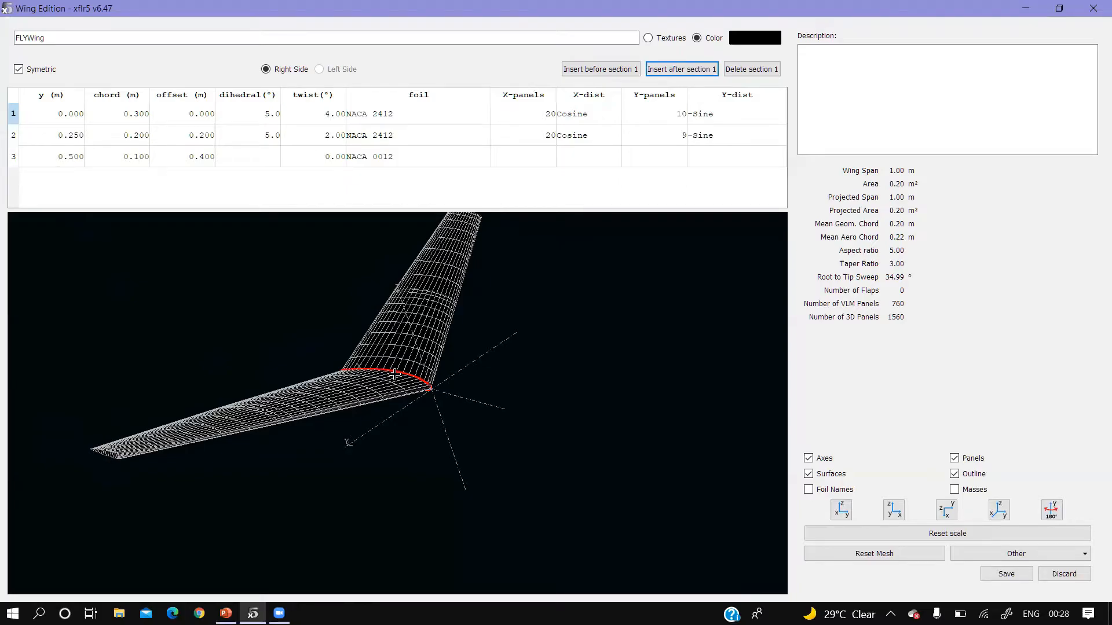
click(15, 136)
right_click(15, 136)
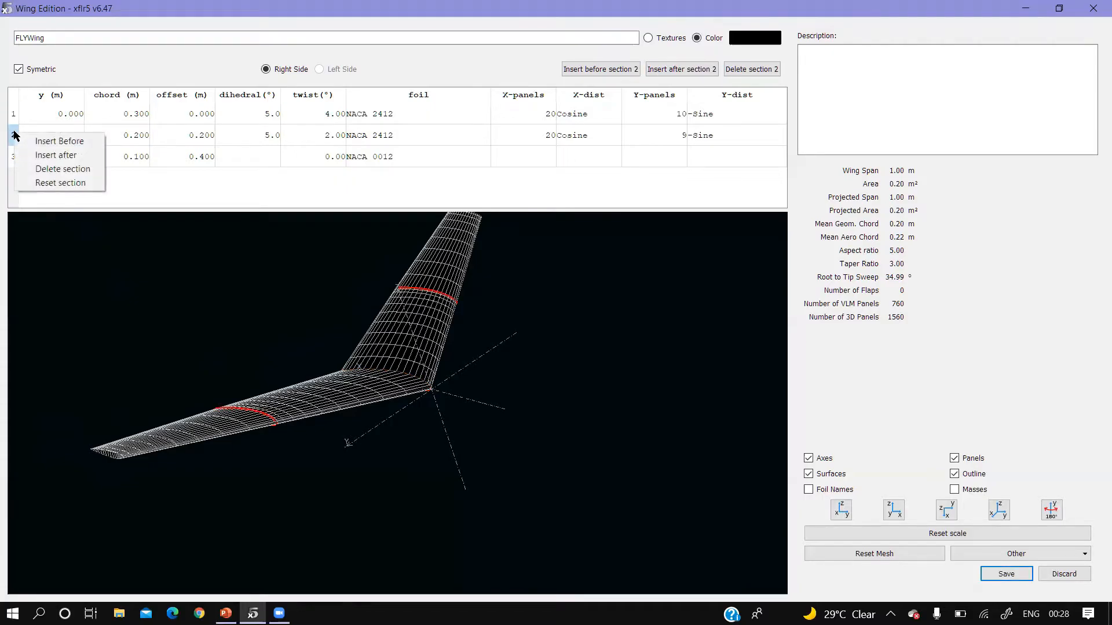
click(36, 169)
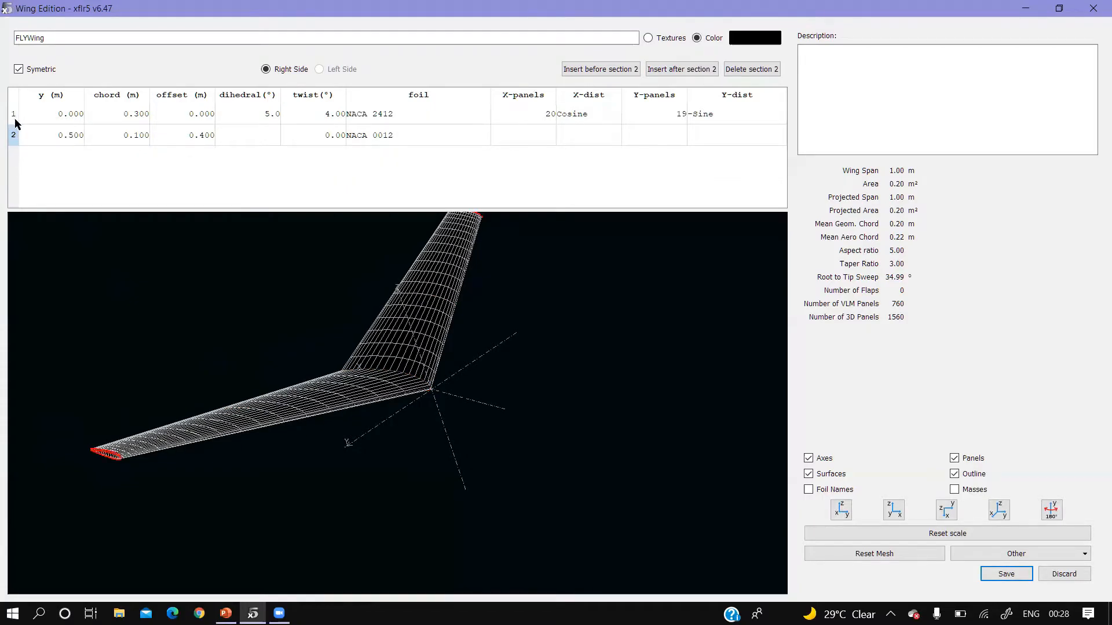
Step: Insert a new wing section after section 2
click(38, 133)
click(11, 138)
click(673, 71)
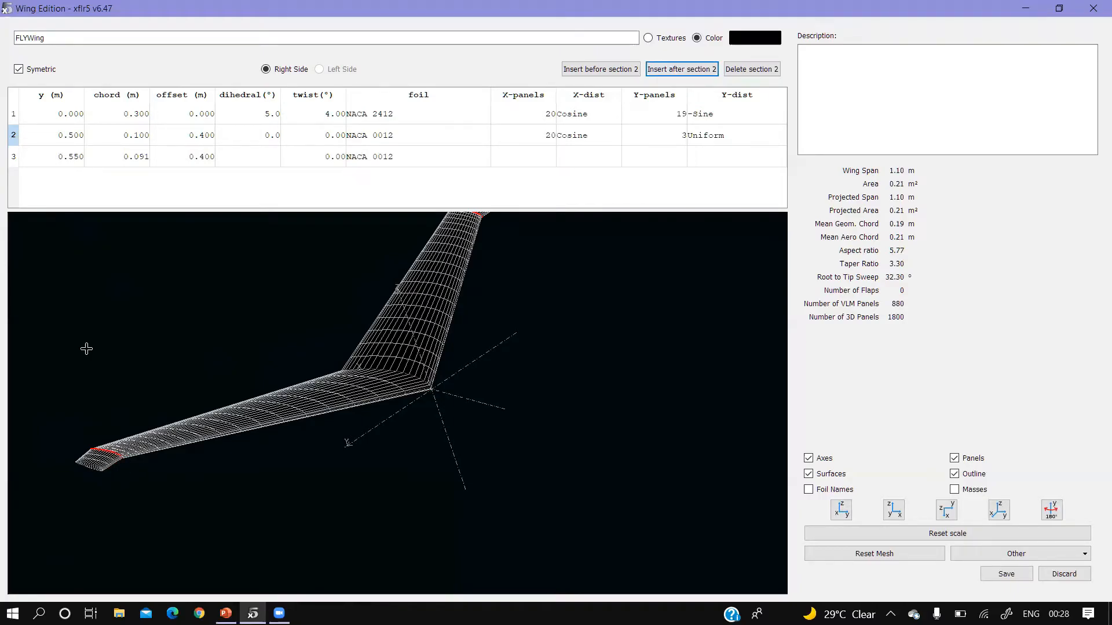
Step: Set the y position of wing section 3 to 0.6 m
double_click(77, 158)
click(73, 157)
key(BackSpace)
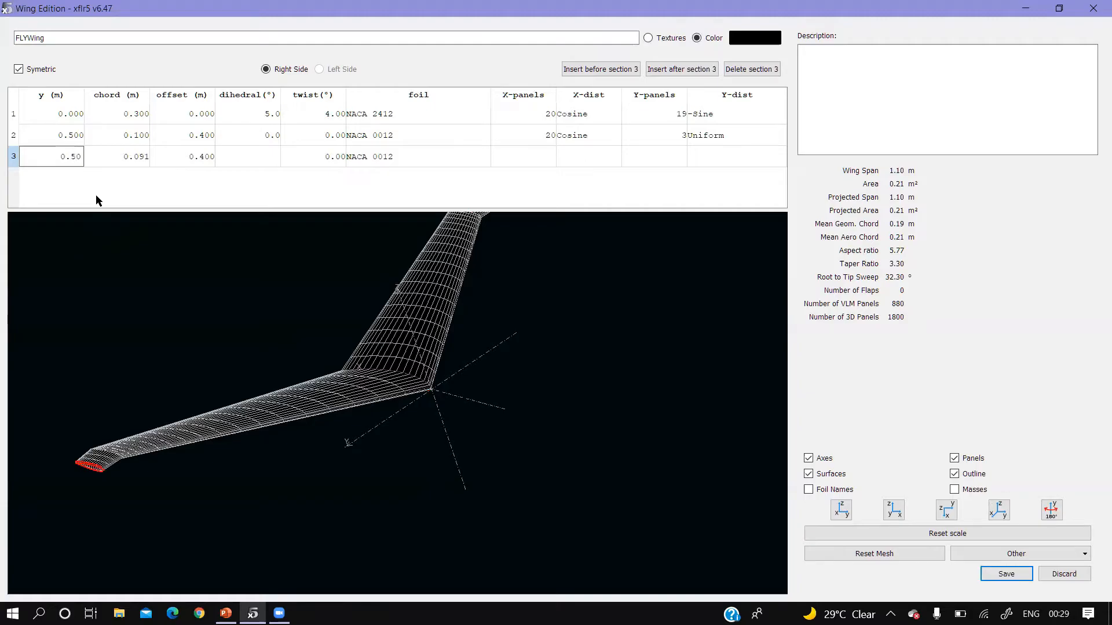
key(BackSpace)
text(6)
click(103, 185)
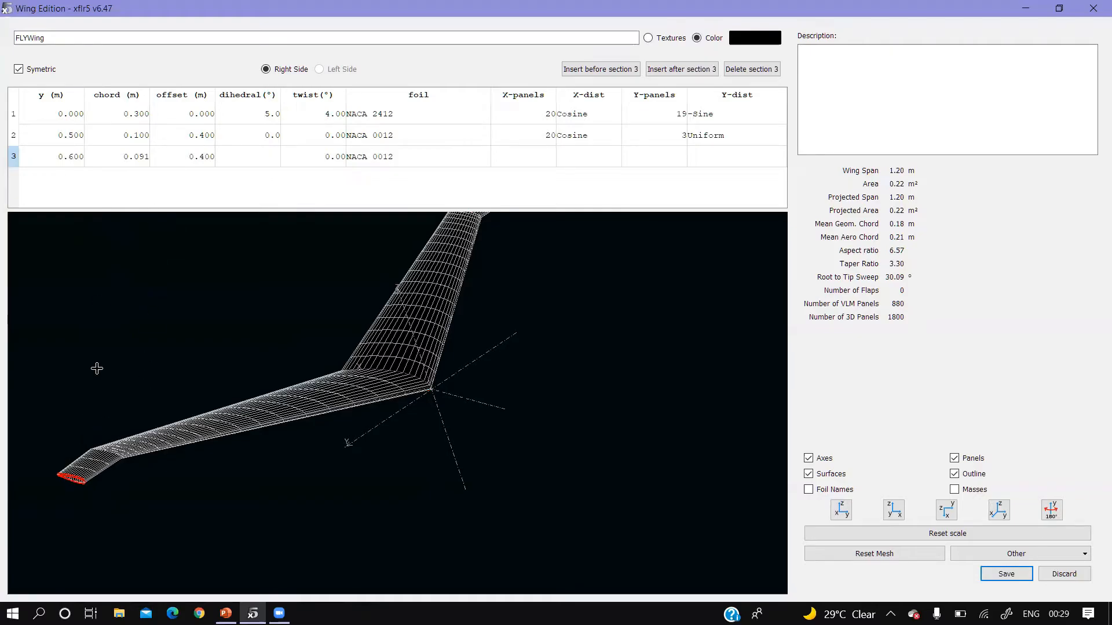
Step: Set the y position of wing section 3 to 0.5 m
click(74, 155)
key(BackSpace)
text(5)
click(107, 182)
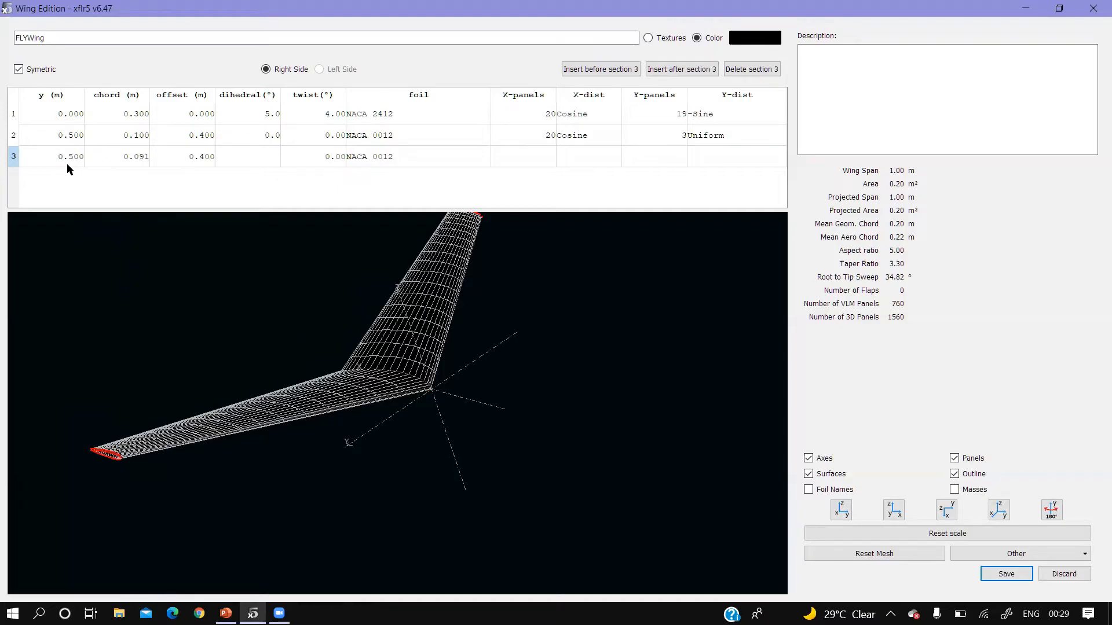
Step: Set the chord of wing section 3 to 0.1 m
double_click(143, 158)
click(140, 154)
key(BackSpace)
key(BackSpace)
key(BackSpace)
text(1)
key(Return)
Step: Set the dihedral of wing section 3 to 90° for an upright winglet
click(257, 156)
click(267, 158)
text(9)
key(Return)
click(247, 158)
click(258, 190)
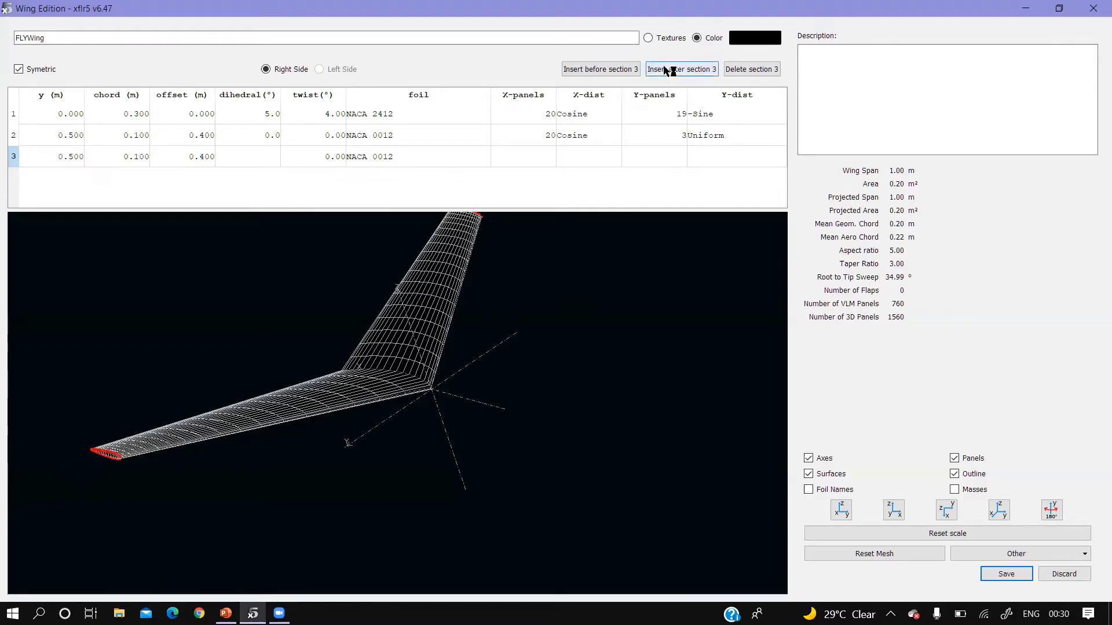
Step: Insert four wing sections after section 3 to form the winglet
scroll(544, 281, down, 2)
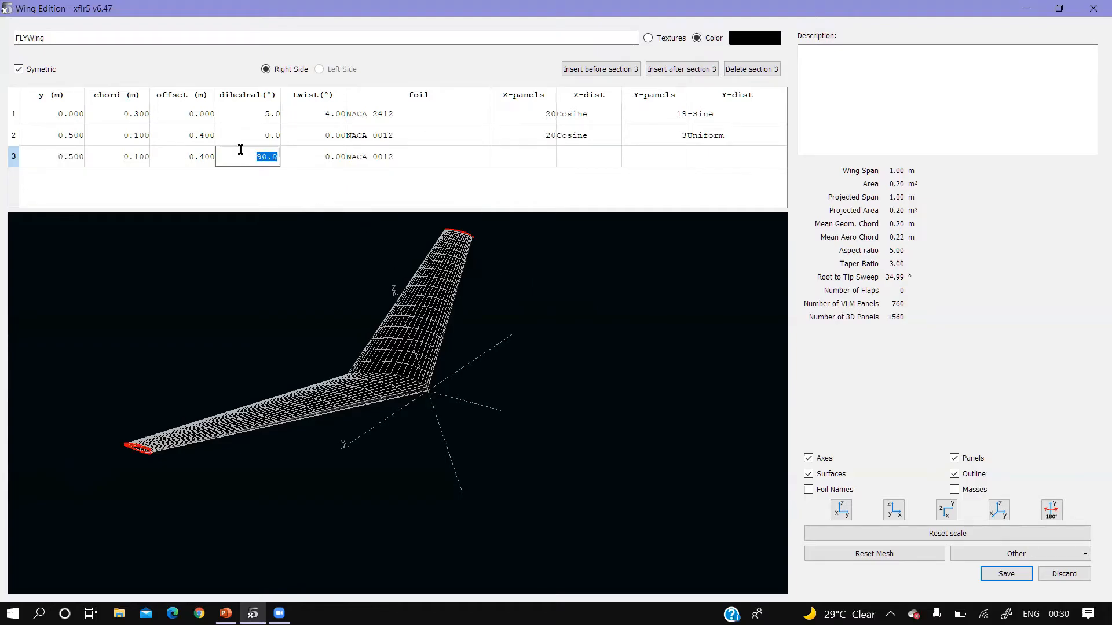
click(678, 74)
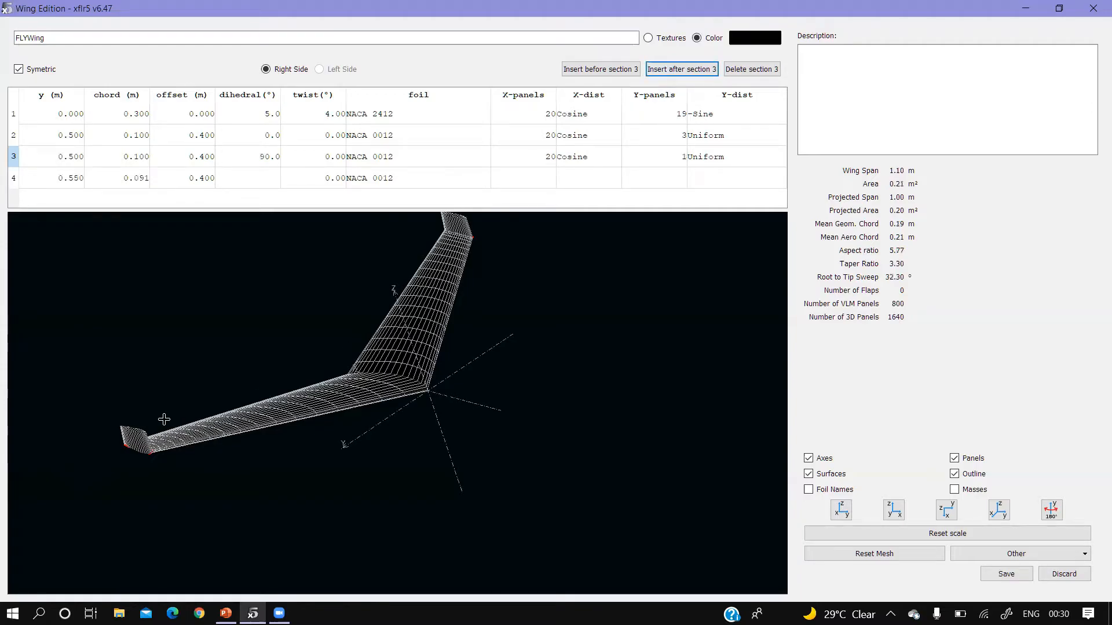
drag(156, 417, 102, 364)
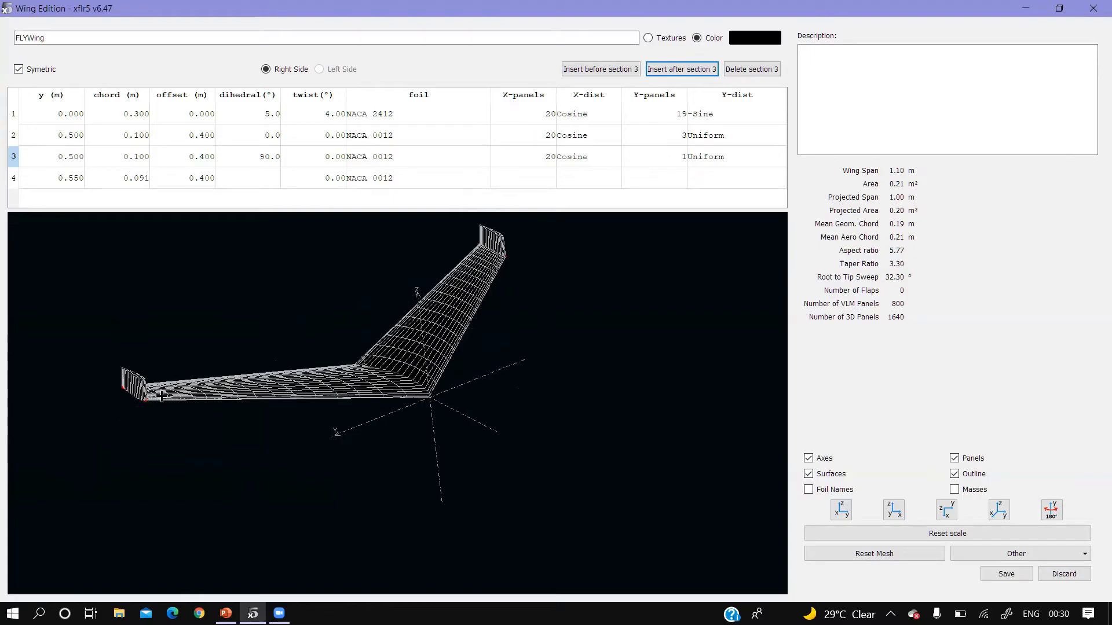
click(681, 71)
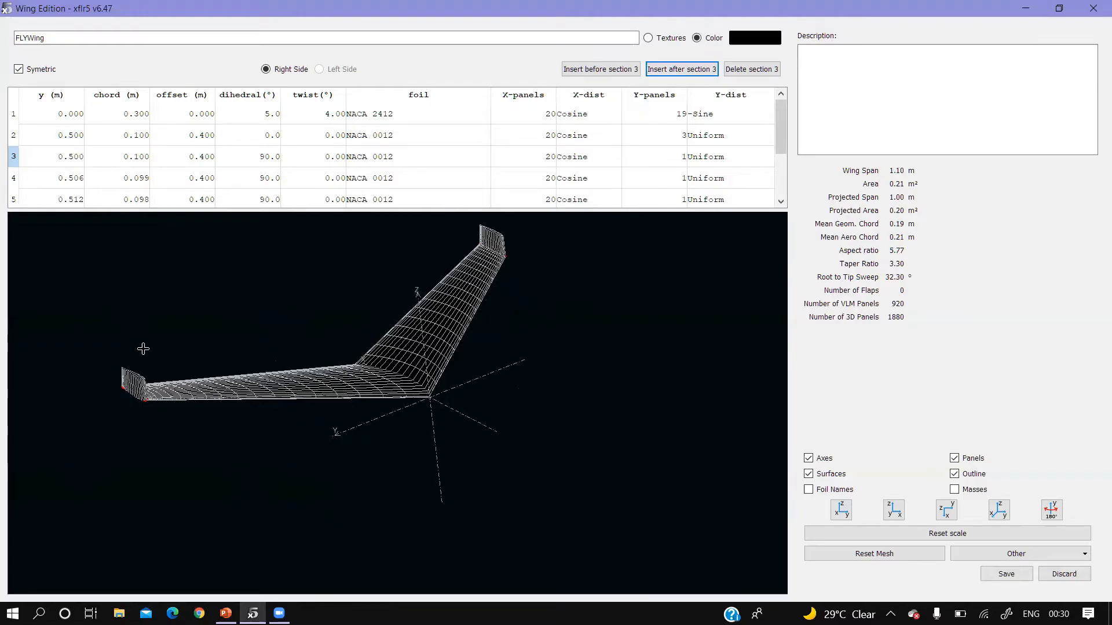
Step: Delete three surplus wing sections, keeping only four sections in total
scroll(77, 196, down, 1)
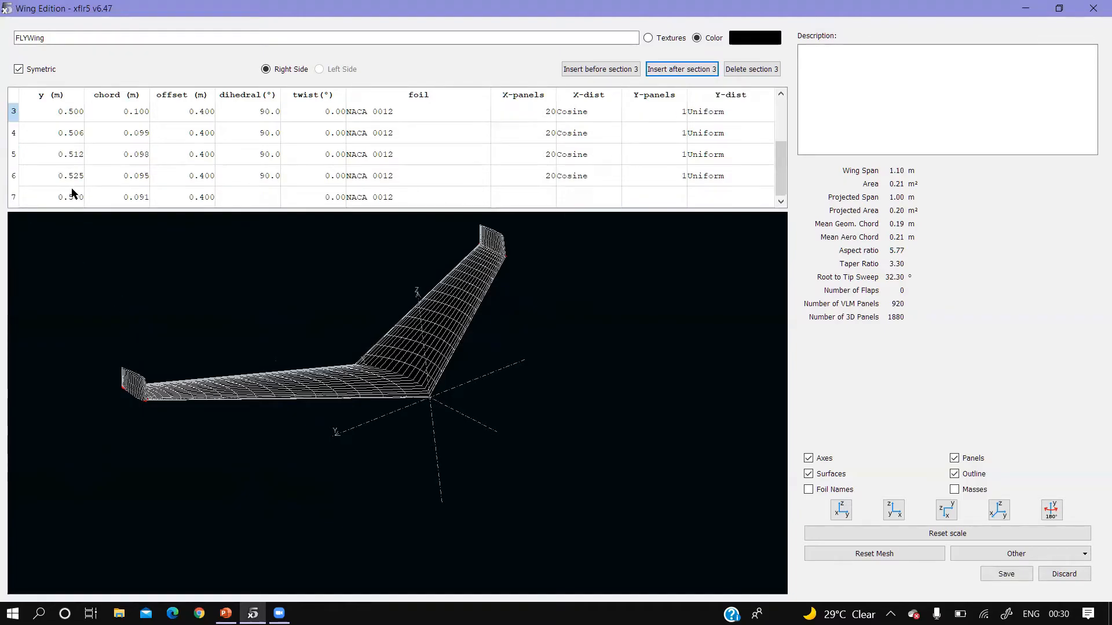
click(9, 197)
right_click(14, 200)
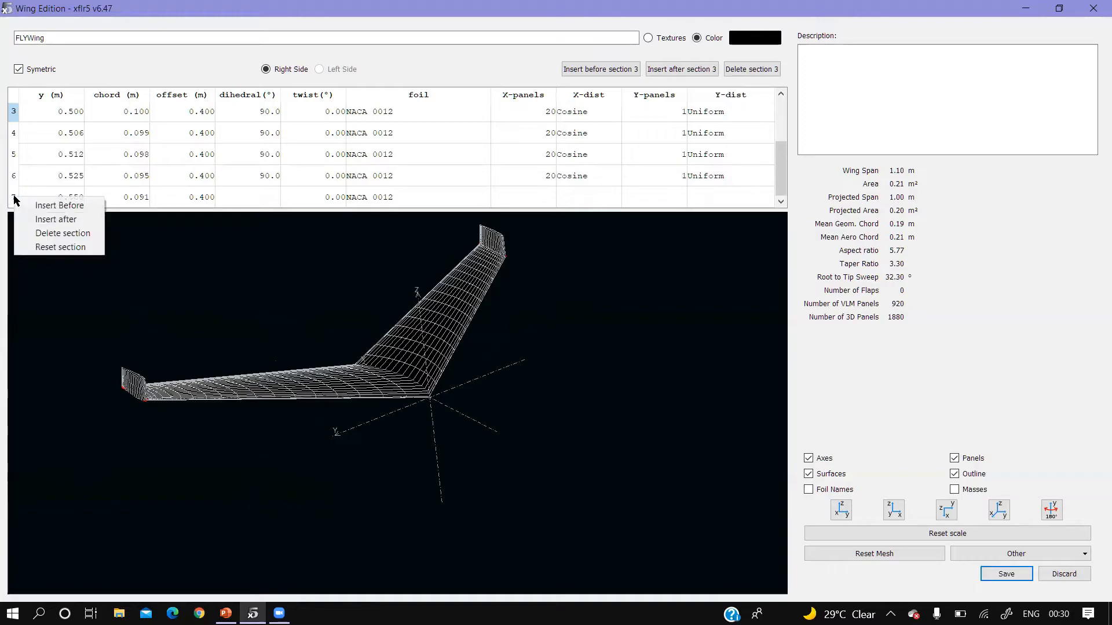
click(47, 233)
right_click(15, 200)
click(51, 229)
right_click(12, 197)
click(12, 196)
right_click(12, 195)
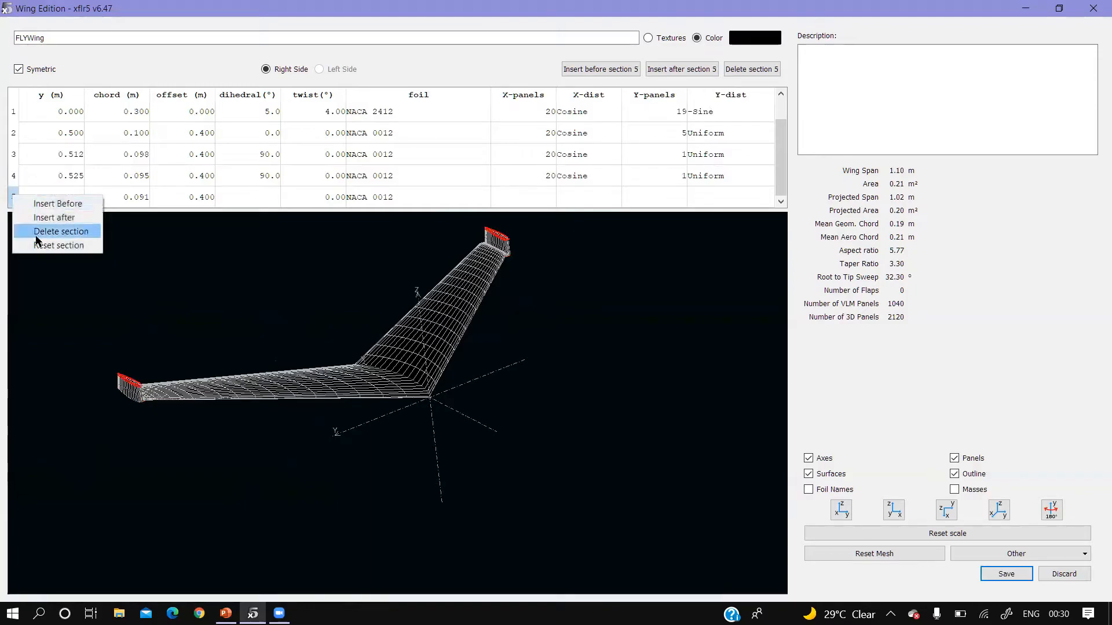
click(53, 232)
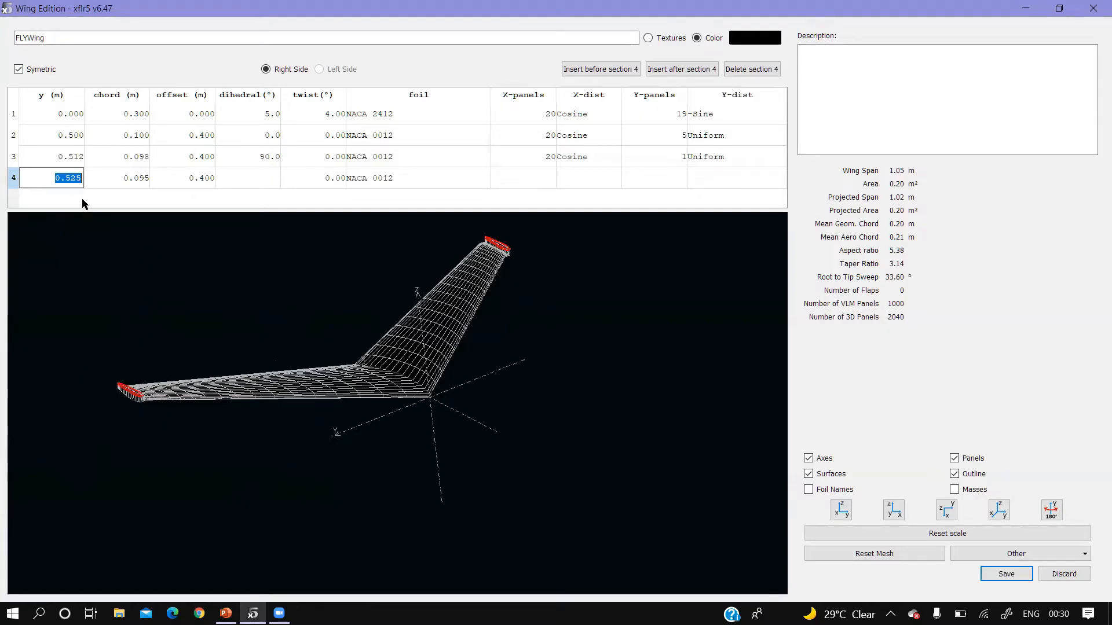
Step: Set the y position of wing section 3 to 0.5 m to align it with section 2
click(77, 176)
click(75, 155)
click(81, 155)
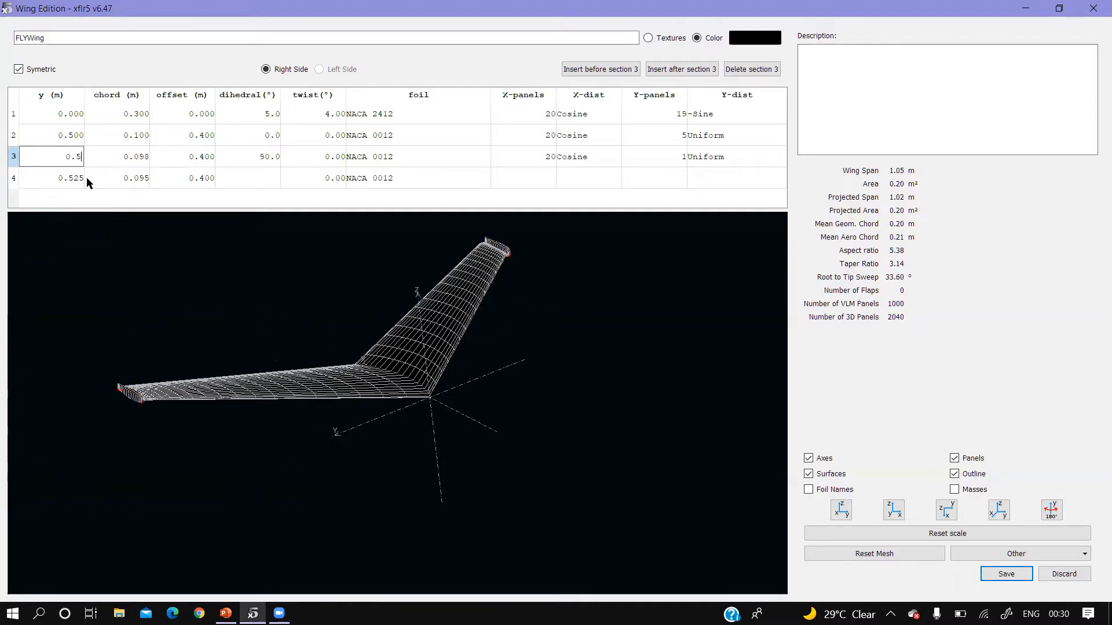
key(Return)
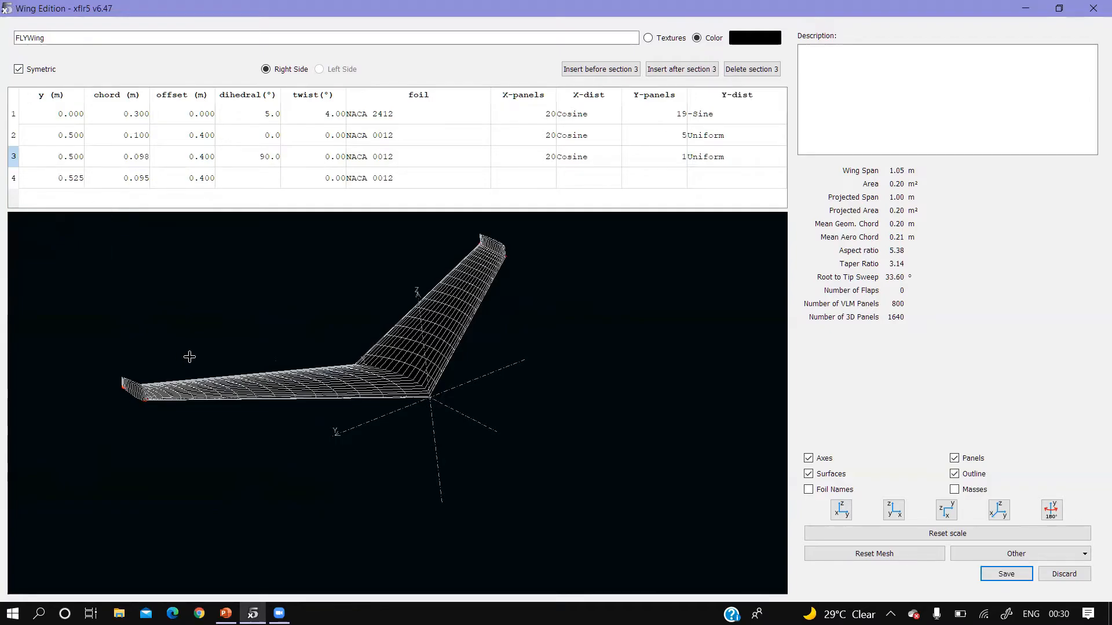
Step: Try y positions of 0.2 m and 0.5 m for wing section 4
drag(145, 410, 257, 419)
scroll(400, 428, up, 8)
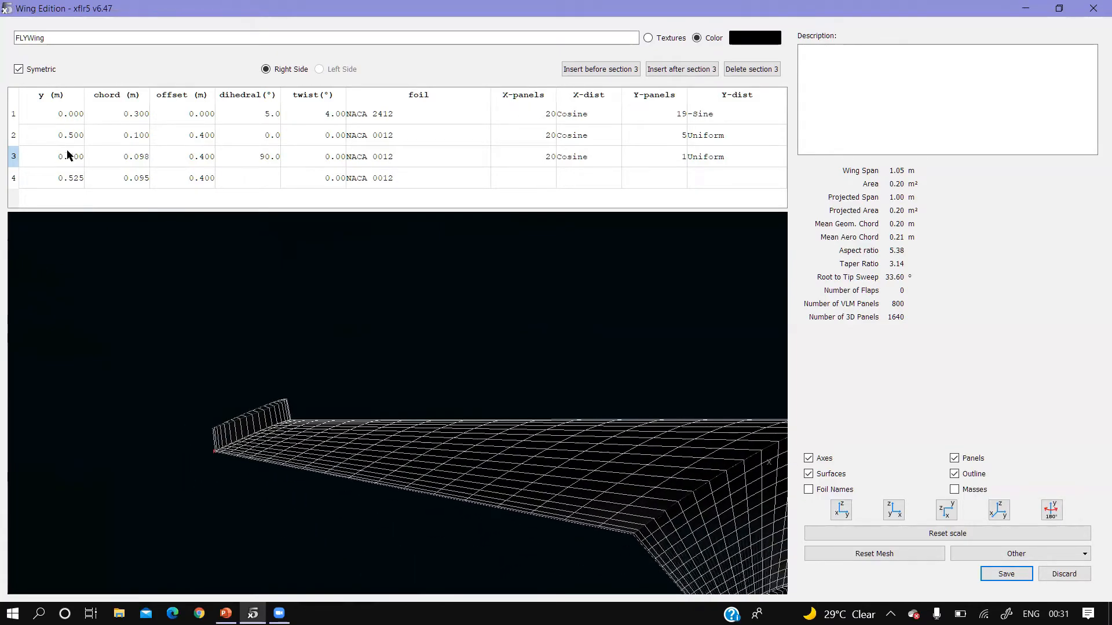
click(62, 182)
double_click(77, 183)
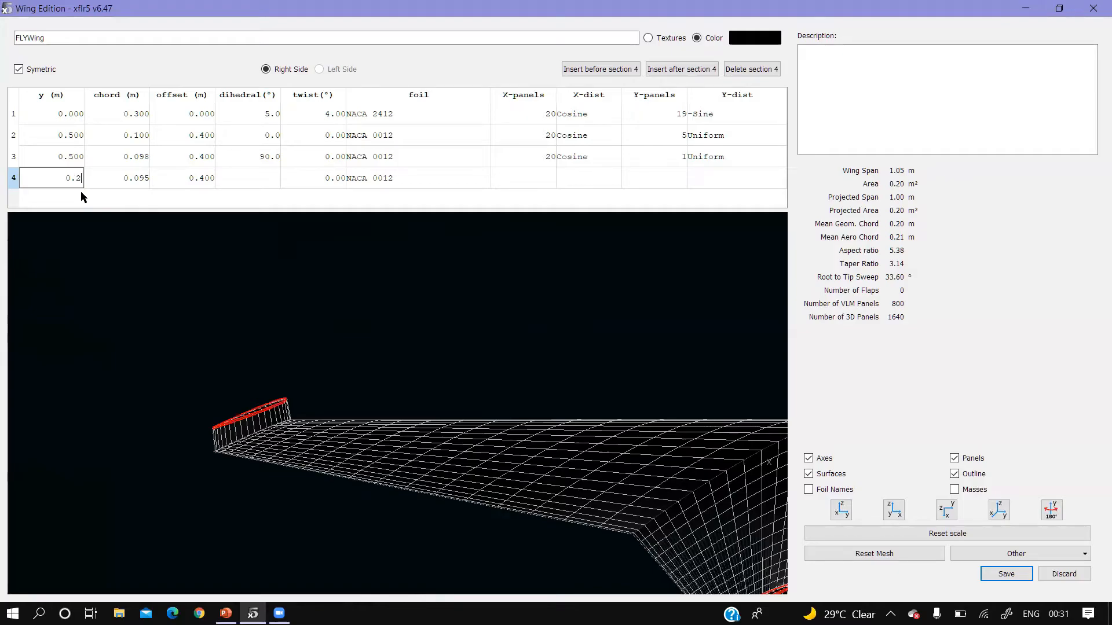
key(Return)
click(72, 180)
double_click(70, 179)
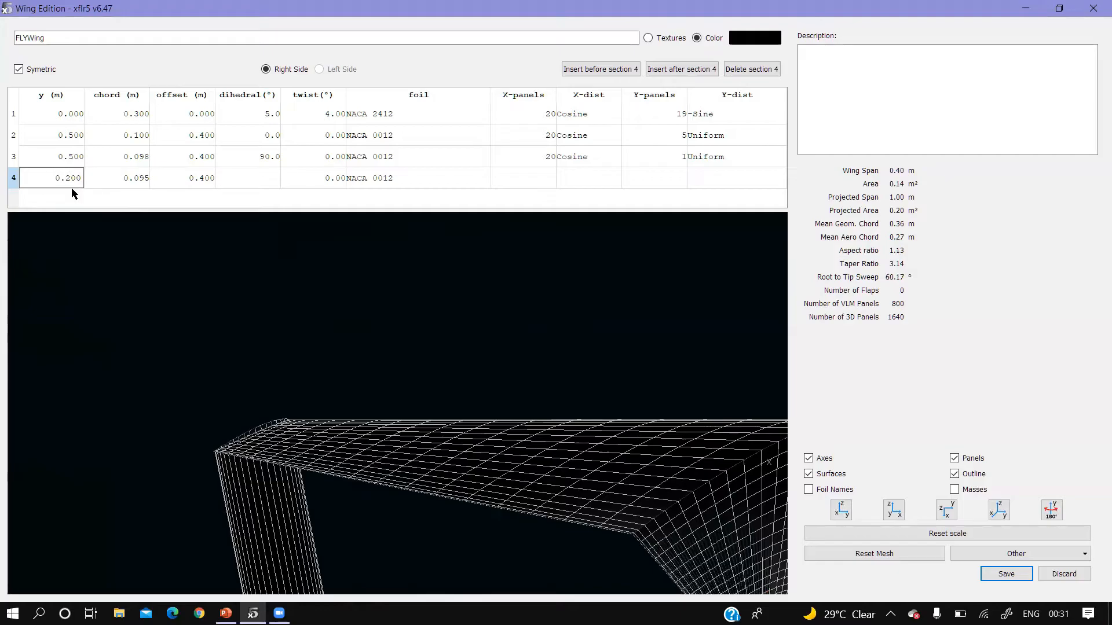
key(Return)
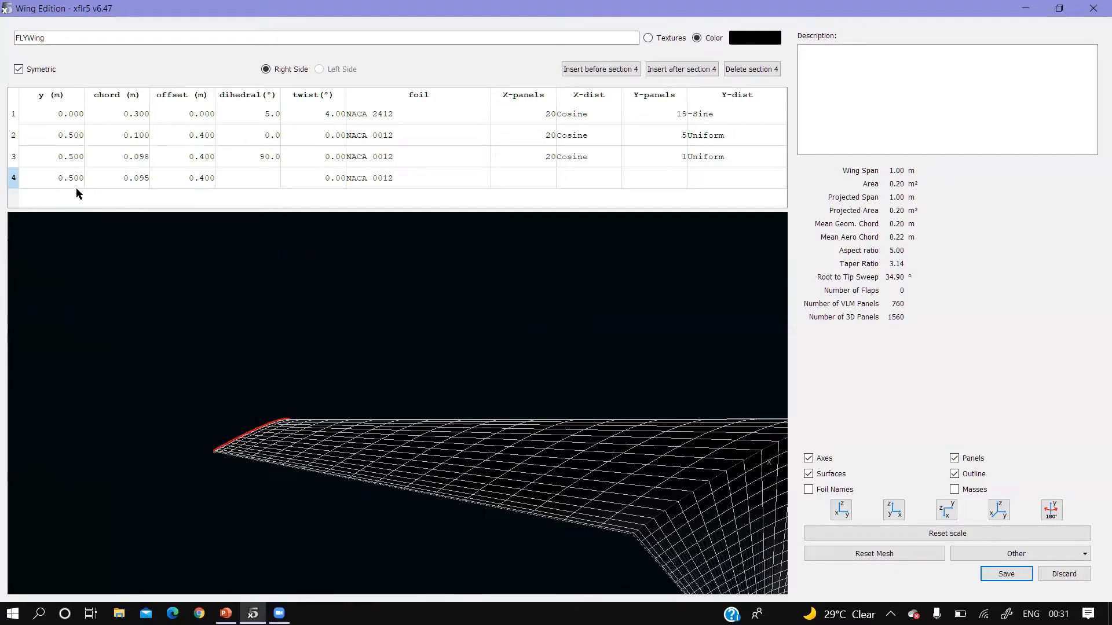
Step: Try y positions of 0.51 m and 0.53 m for wing section 4
double_click(78, 177)
click(77, 179)
key(Return)
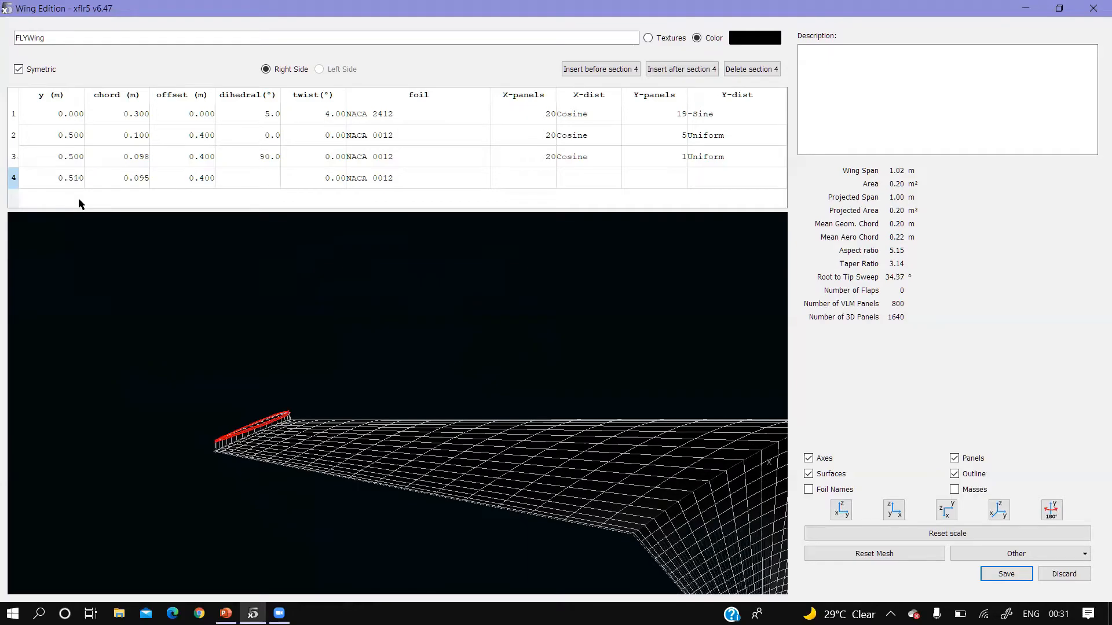
double_click(76, 177)
text(3)
key(Return)
Step: Set the y position of wing section 4 to 0.6 m to make the winglet taller
double_click(79, 178)
click(79, 180)
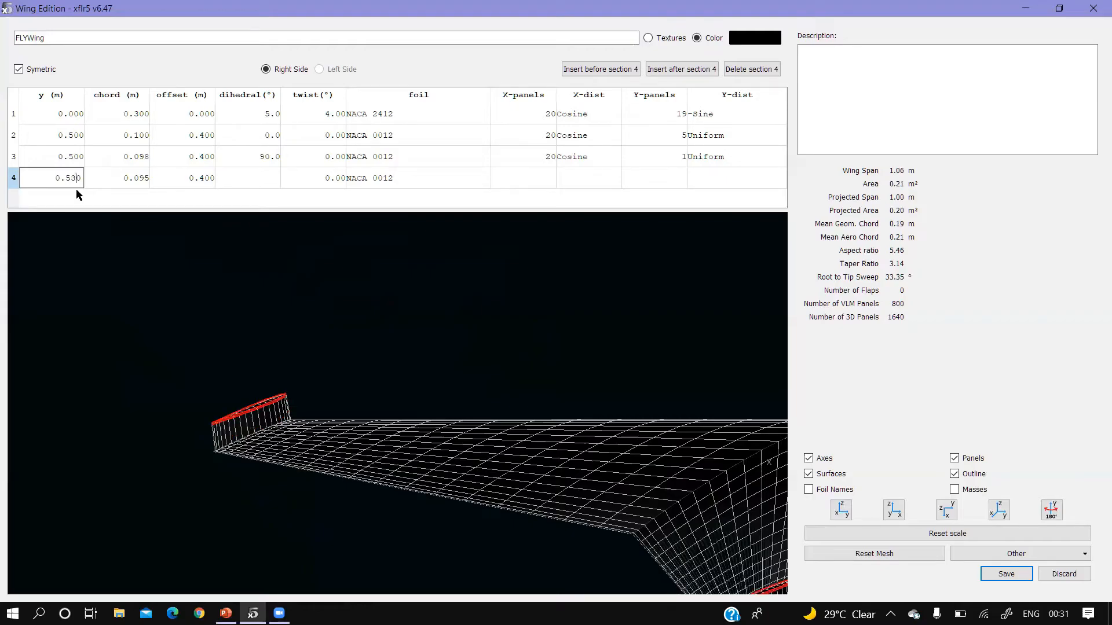
text(6)
key(Return)
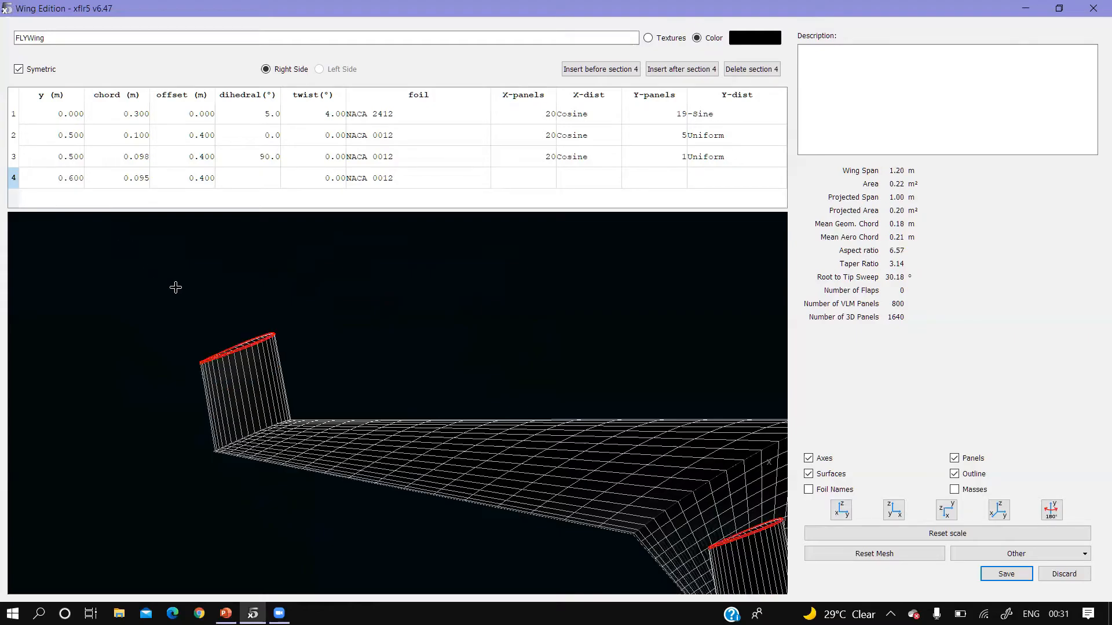
Step: Taper the winglet to a near point by trying a 0.003 m chord on wing section 4
scroll(313, 328, down, 4)
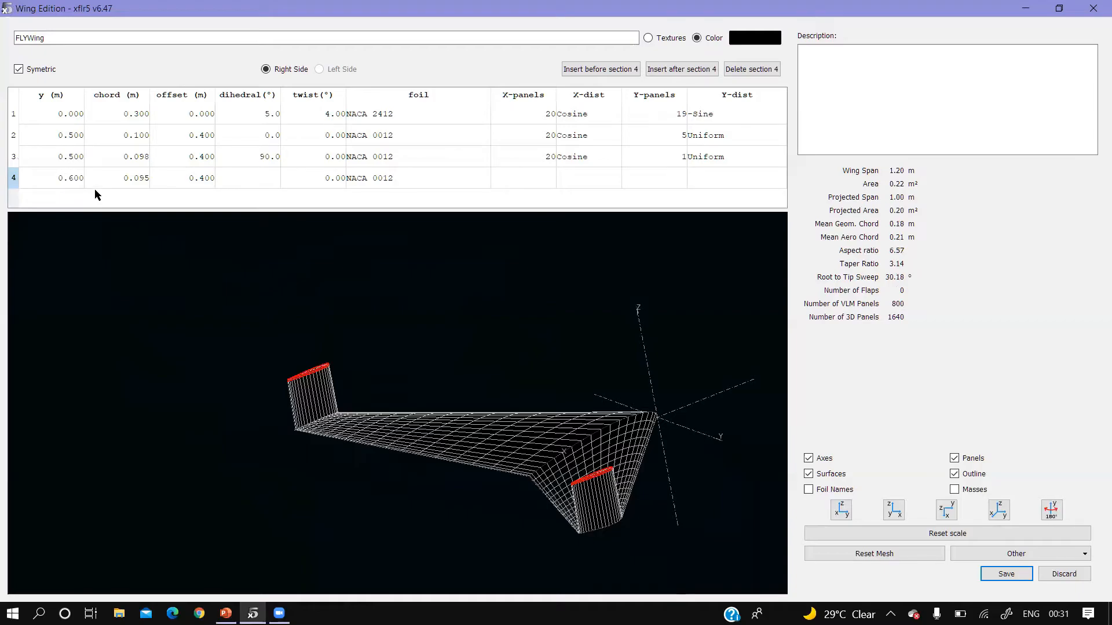
double_click(137, 181)
click(143, 185)
click(156, 200)
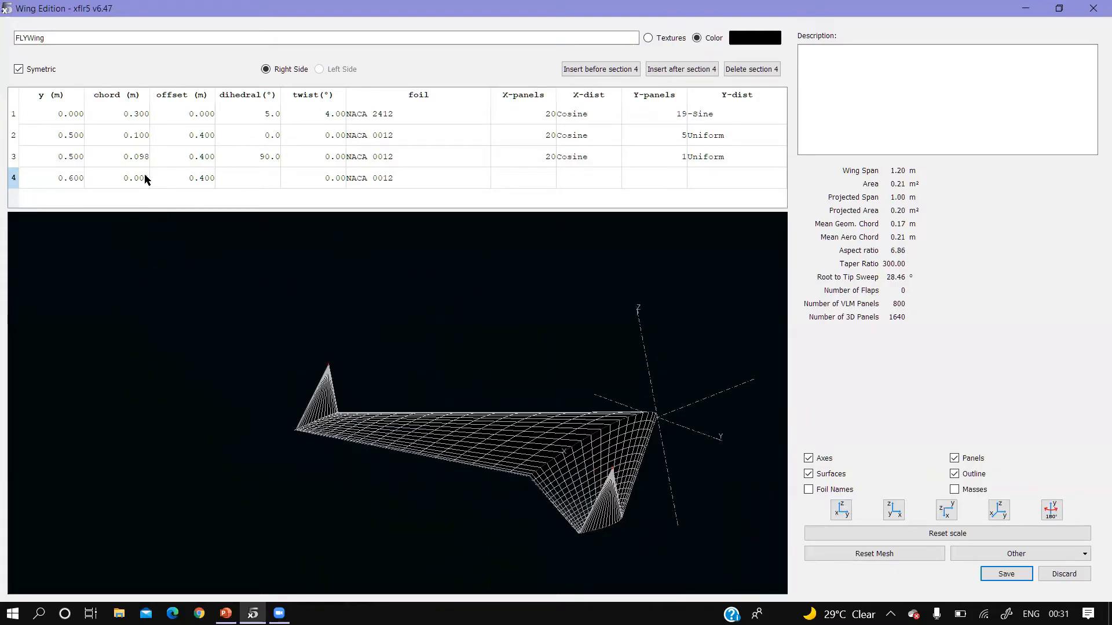
double_click(144, 177)
click(144, 178)
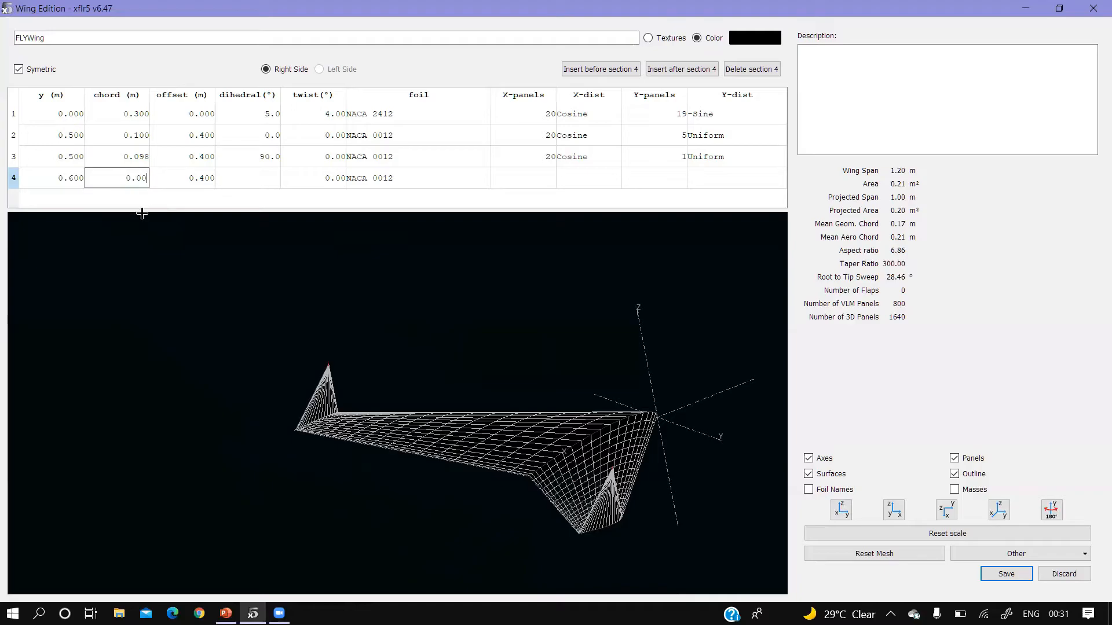
click(159, 197)
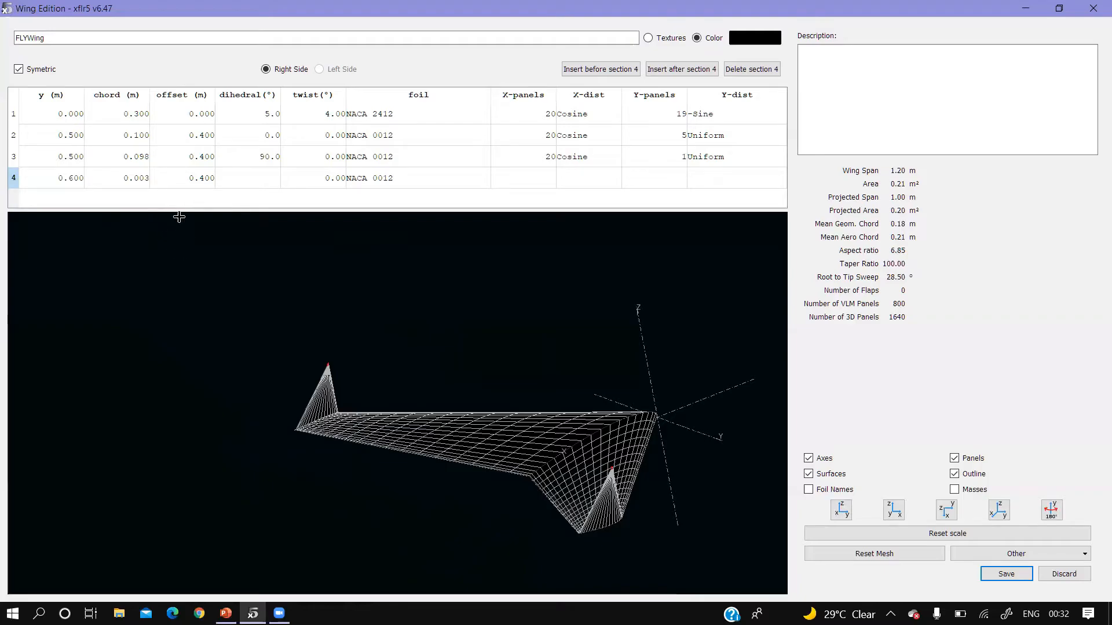
Step: Set the chord of wing section 4 to 0.007 m
click(148, 176)
click(148, 178)
click(159, 192)
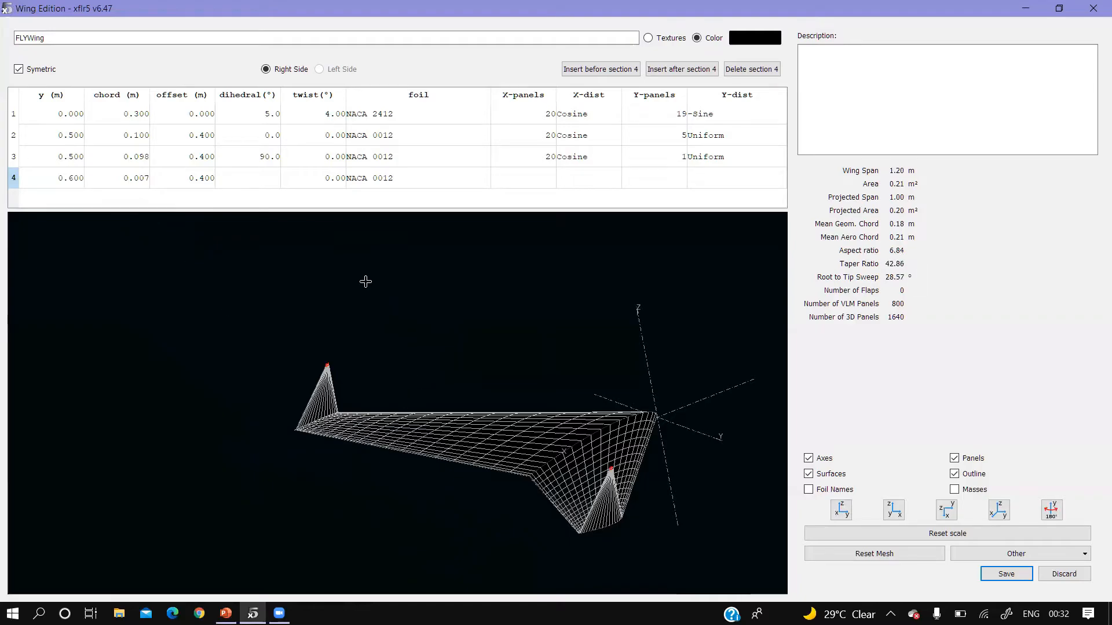
Step: Set the offset of wing section 4 to 0.5 m to sweep the winglet tip back
double_click(250, 178)
click(196, 180)
click(202, 178)
drag(312, 329, 277, 457)
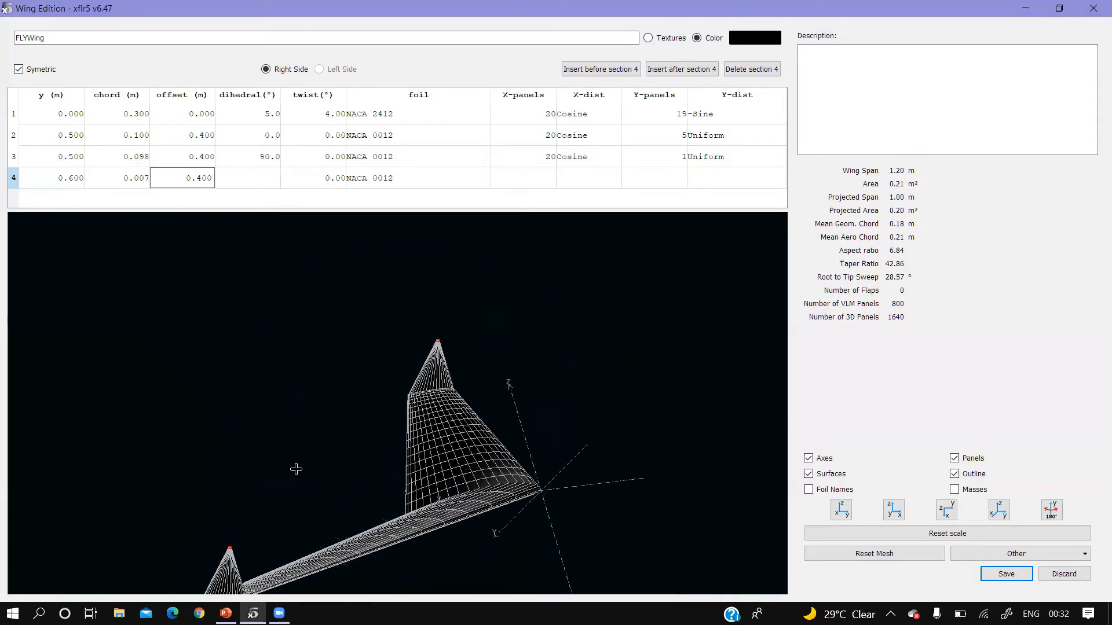
scroll(315, 469, down, 2)
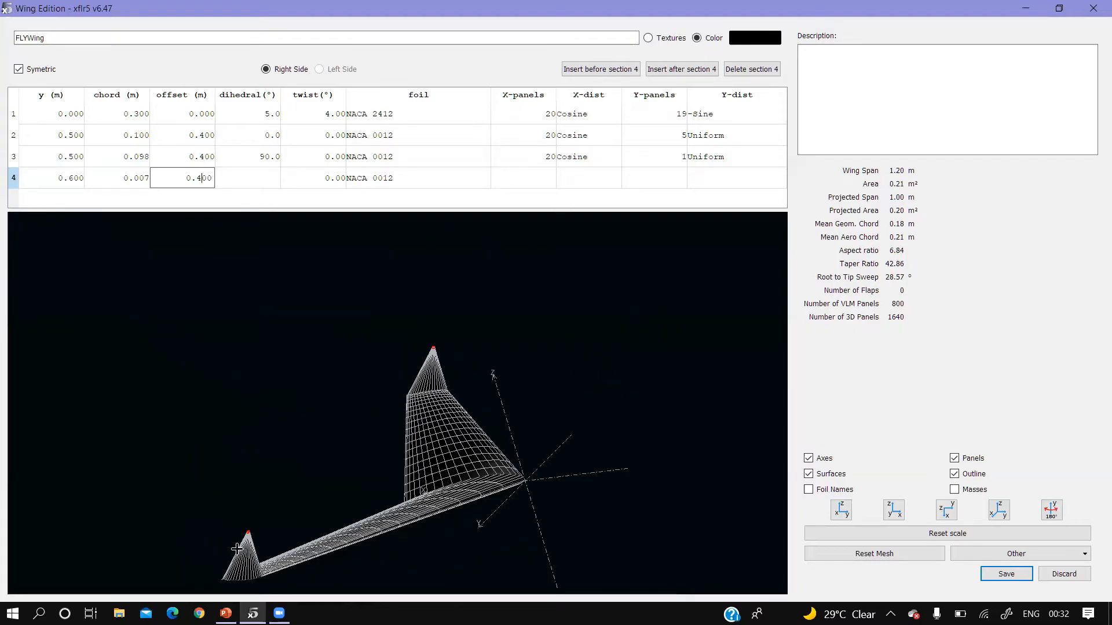
key(BackSpace)
key(Return)
Step: Correct the offset of the winglet tip, wing section 4, to 0.5 m
double_click(203, 181)
click(200, 176)
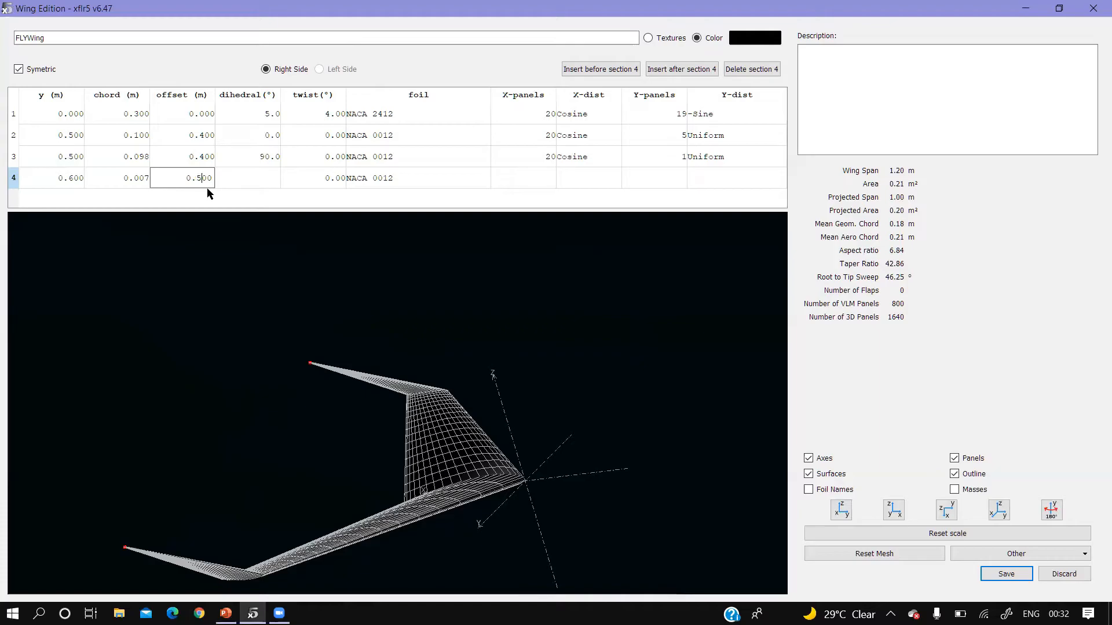
text(5)
key(Return)
drag(305, 405, 248, 383)
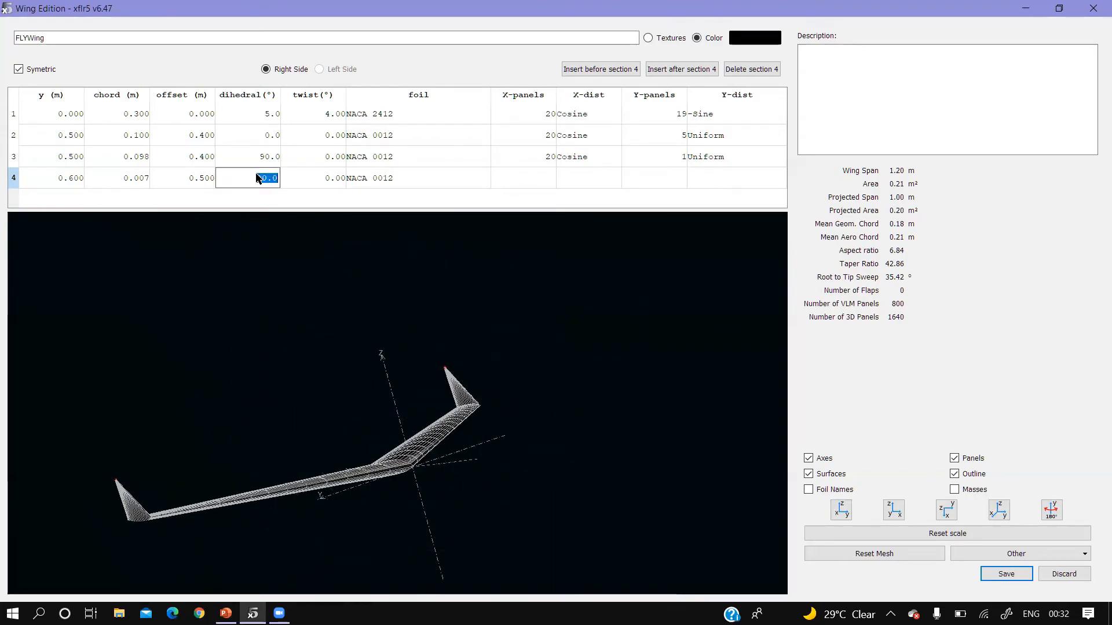
Step: Clear the dihedral value of wing section 4 and keep NACA 0012 as its foil
key(Delete)
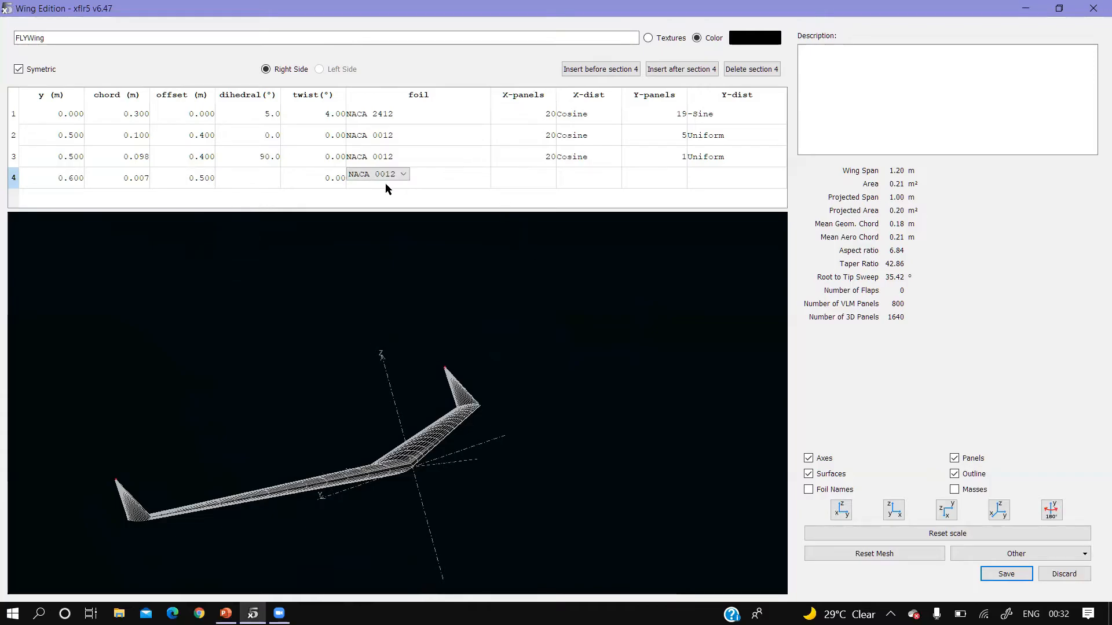
click(388, 195)
click(391, 175)
click(392, 186)
Step: Show the masses and foil names on the wing preview and save the wing definition
click(962, 490)
drag(489, 449, 550, 497)
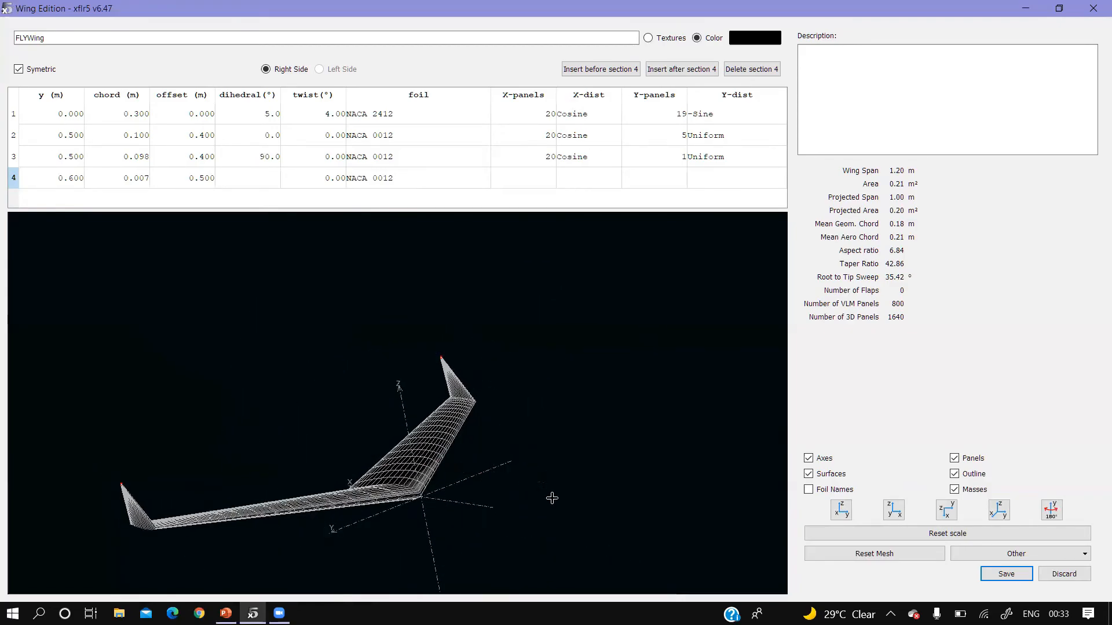
scroll(390, 422, up, 3)
drag(391, 426, 448, 438)
scroll(447, 438, down, 3)
click(809, 490)
drag(591, 468, 407, 497)
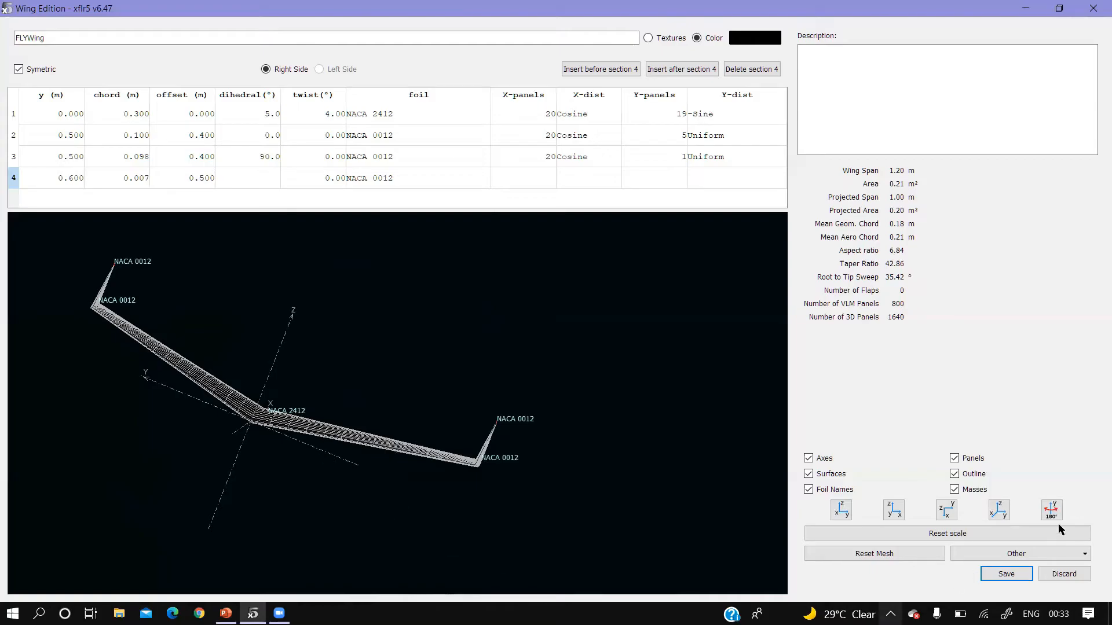
click(993, 572)
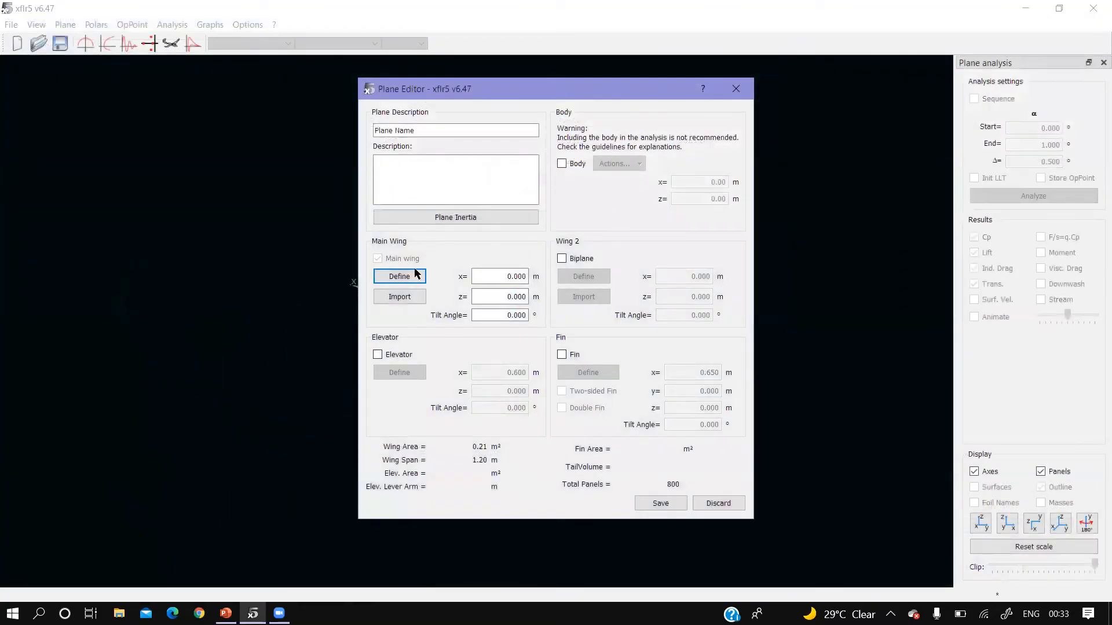
Step: Set the main wing's mass to 0.8 kg in the plane's inertia properties and save the plane
click(463, 220)
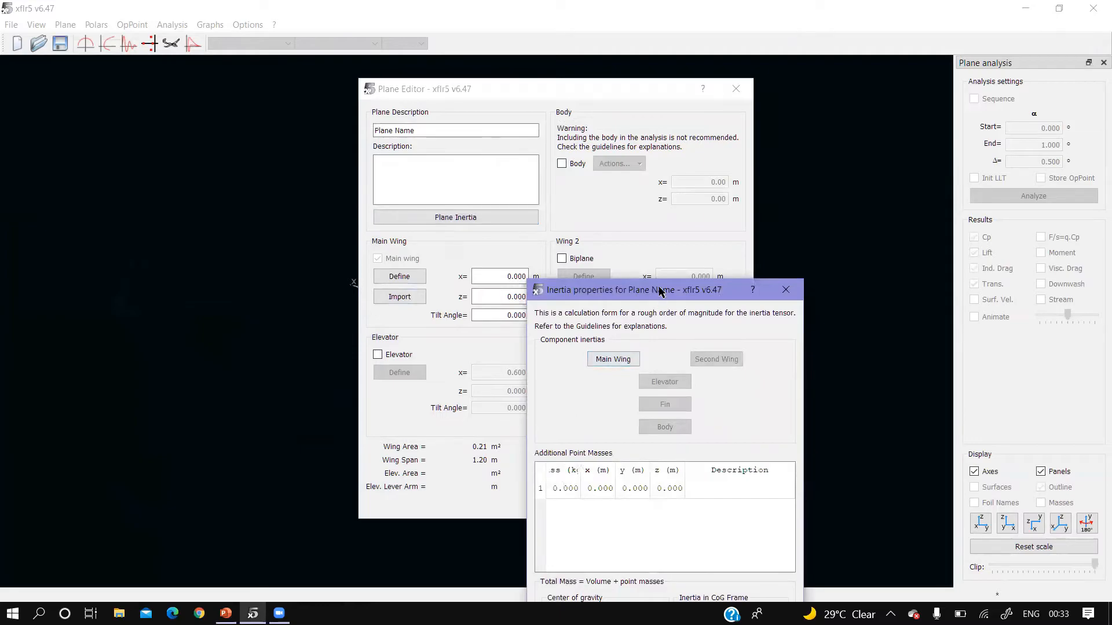
drag(659, 291, 491, 131)
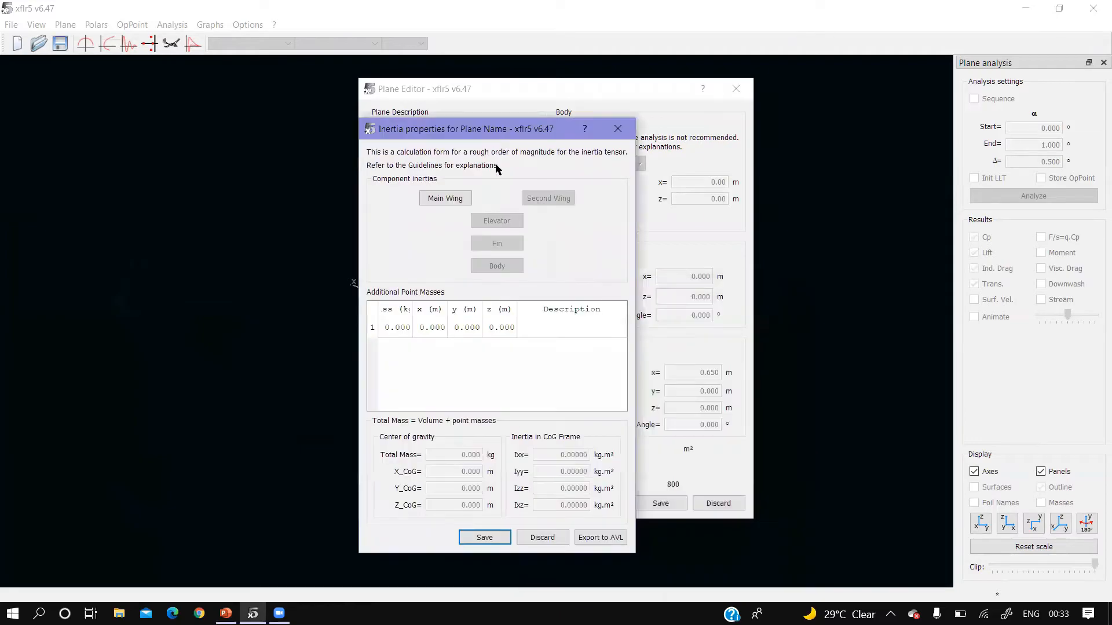
click(436, 200)
click(492, 224)
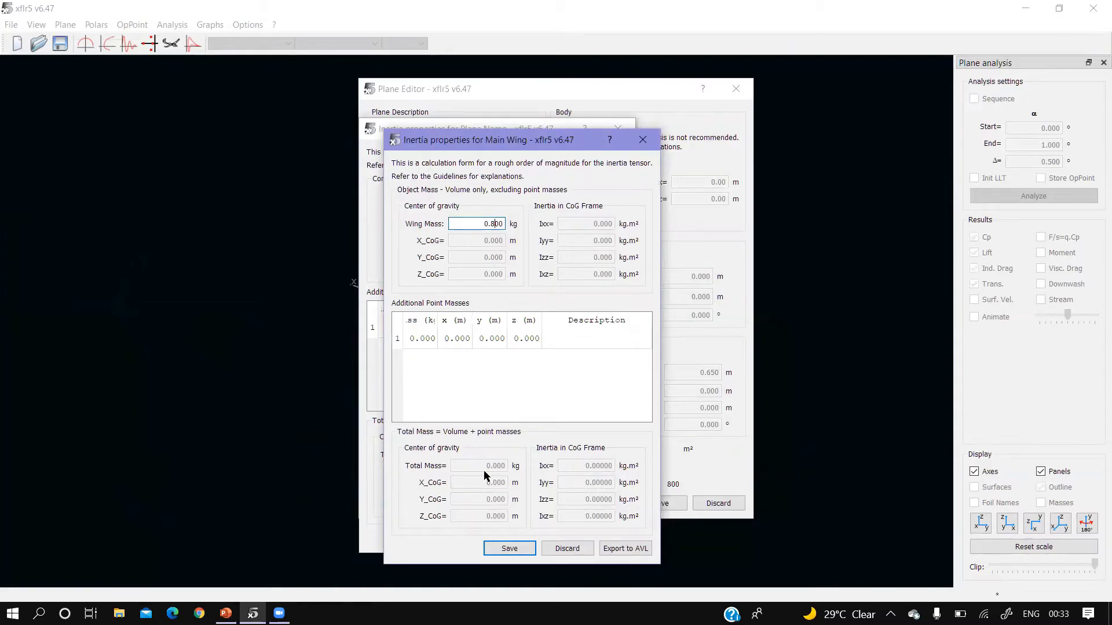
double_click(430, 339)
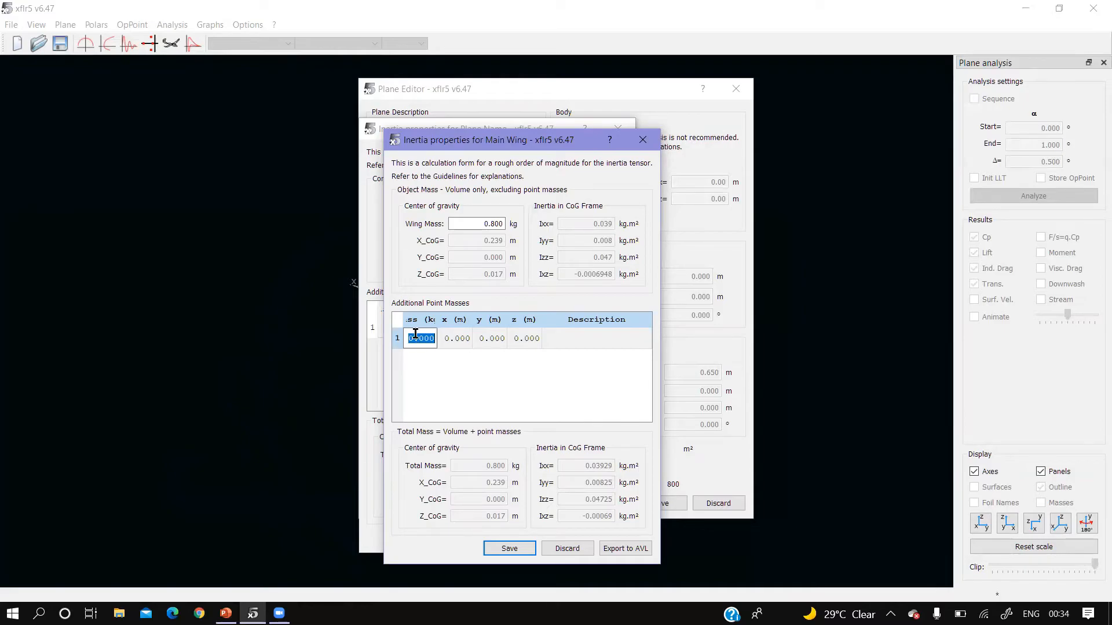
click(457, 368)
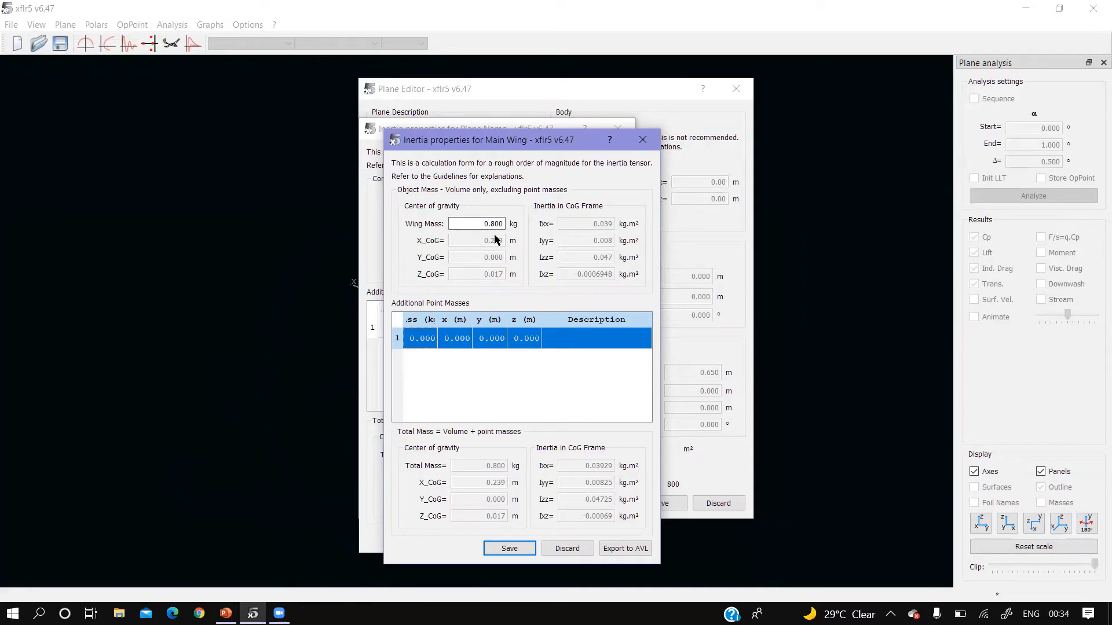
click(515, 551)
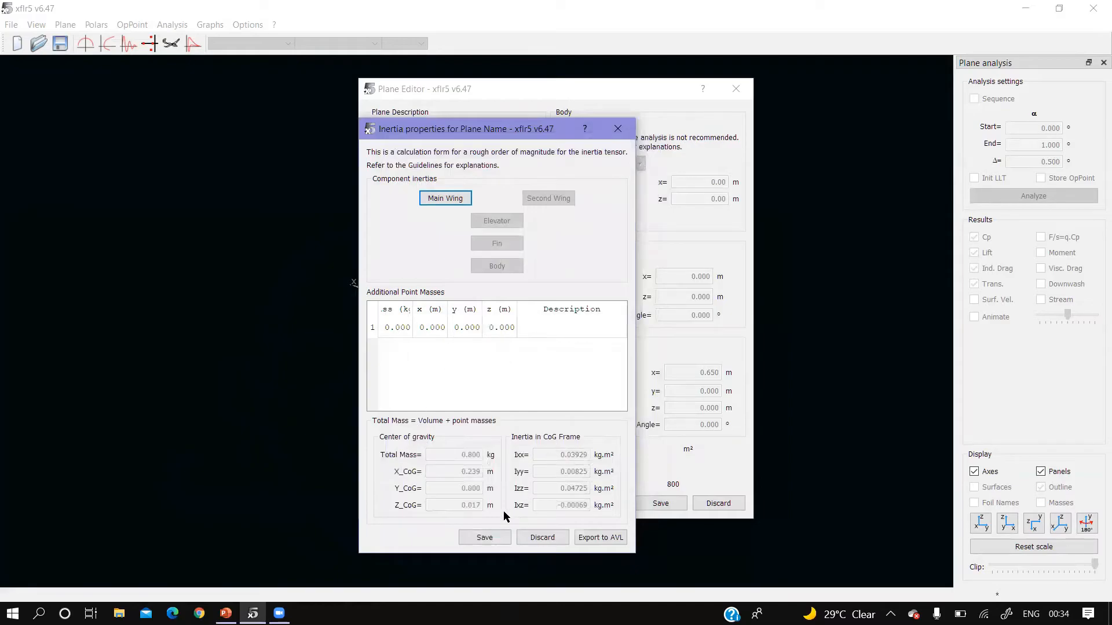
click(486, 536)
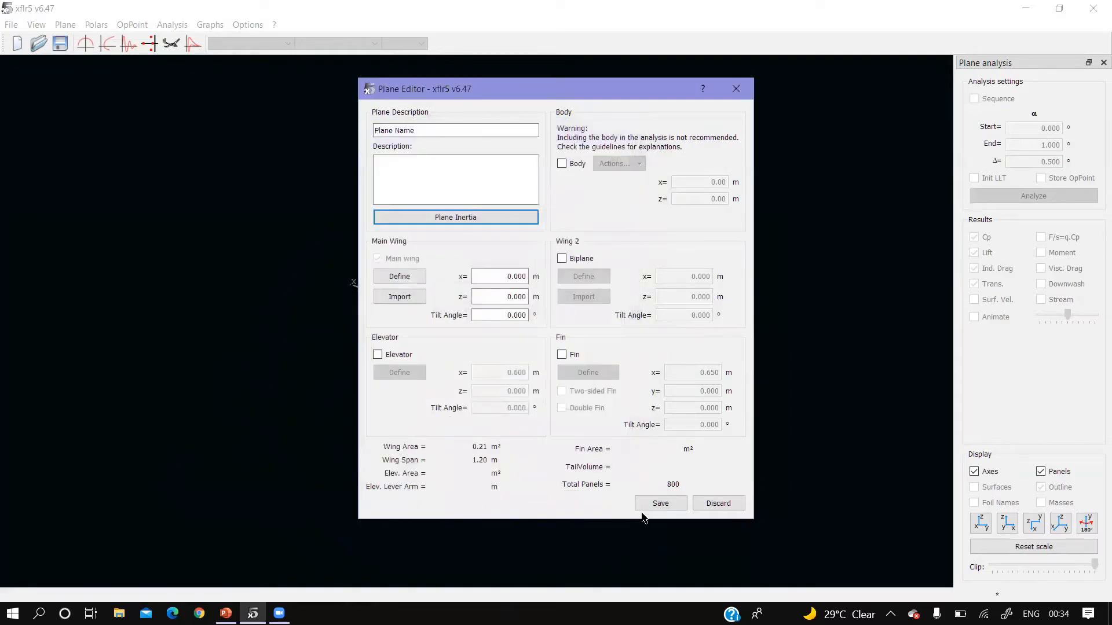
click(660, 507)
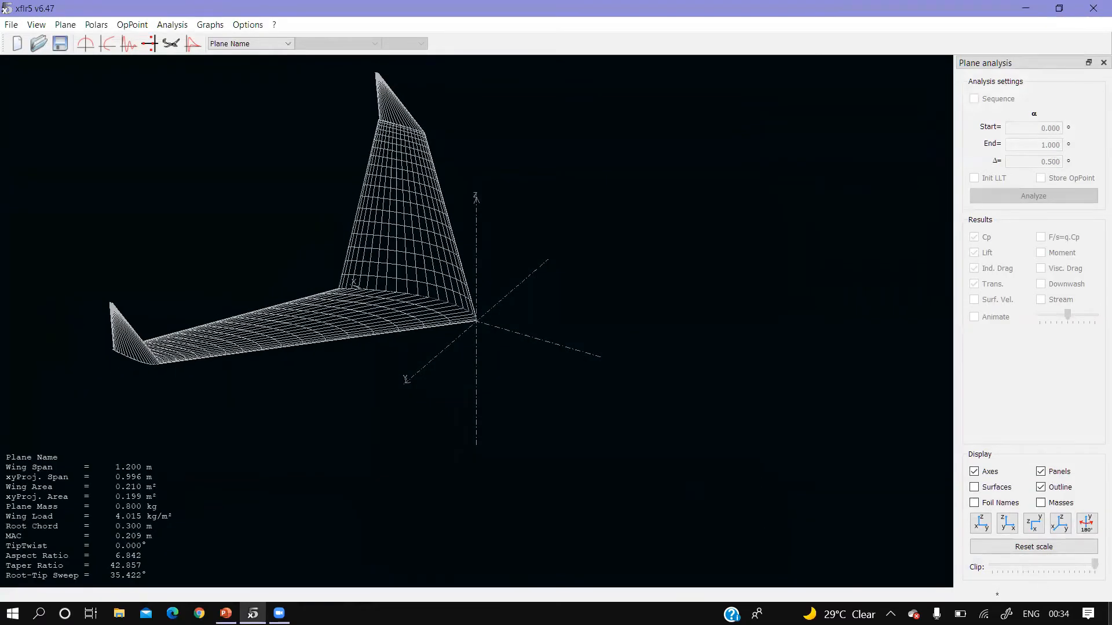
Step: Display the masses and foil names on the saved plane's 3D view, leaving surfaces hidden
click(1041, 502)
drag(587, 444, 443, 365)
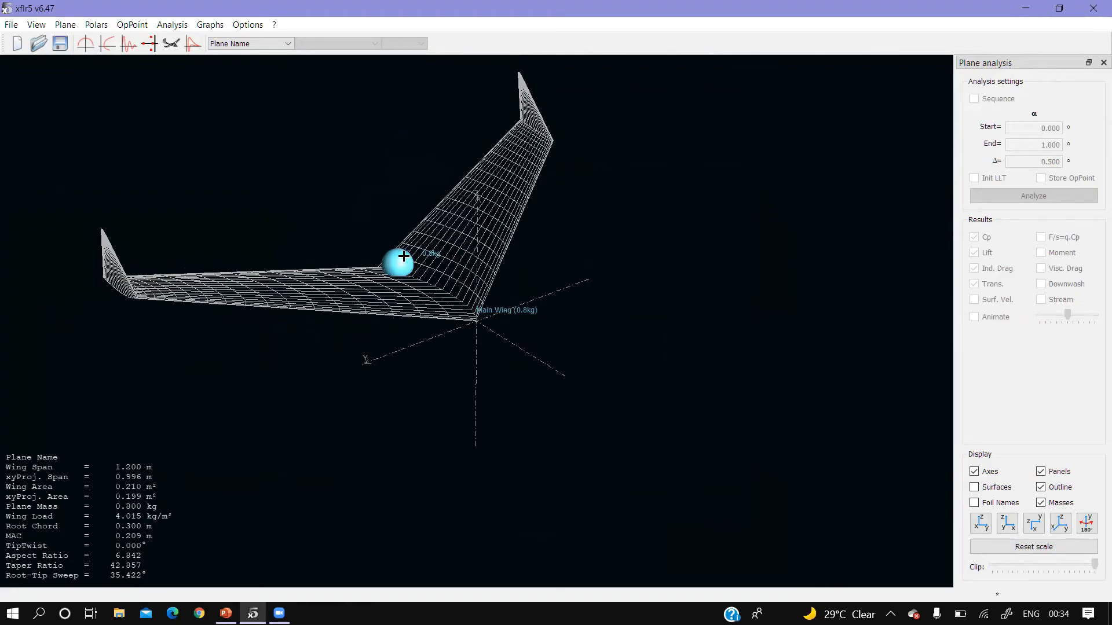
drag(427, 298, 406, 370)
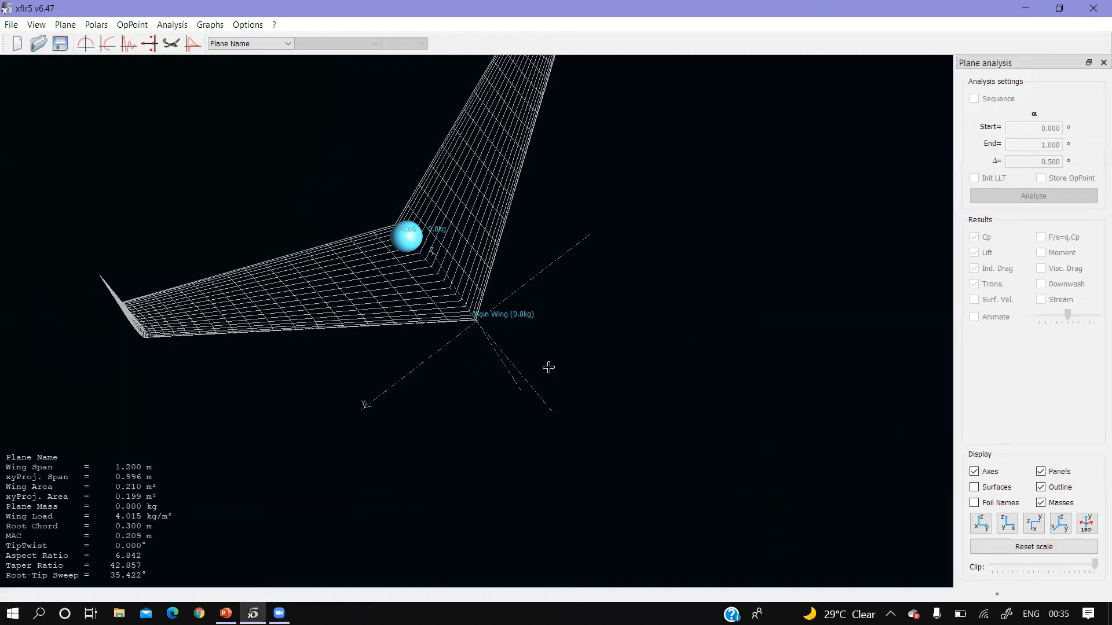
click(975, 504)
click(974, 488)
click(974, 488)
drag(383, 247, 436, 215)
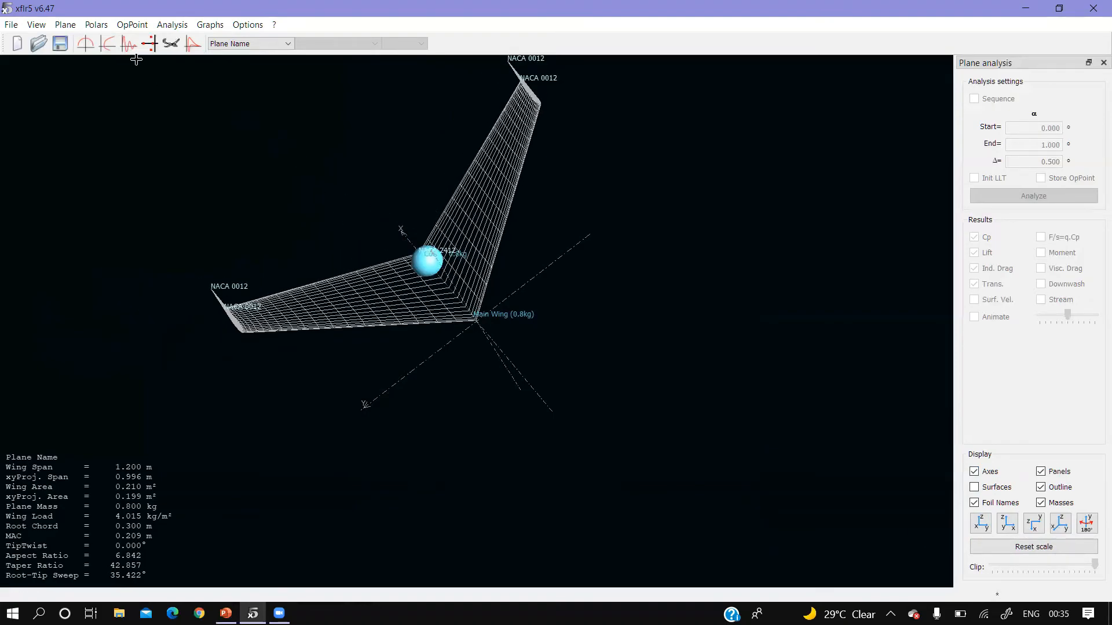
Step: Define a Type 1 fixed-speed analysis at 10 m/s using the LLT (Wing only) method
click(72, 28)
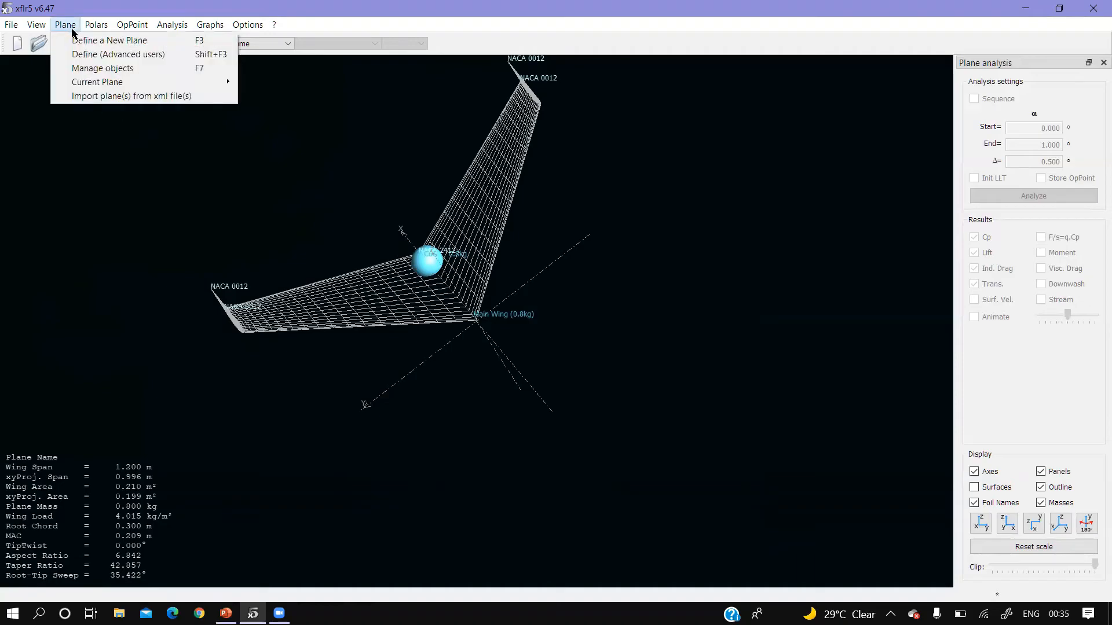
click(170, 25)
click(170, 26)
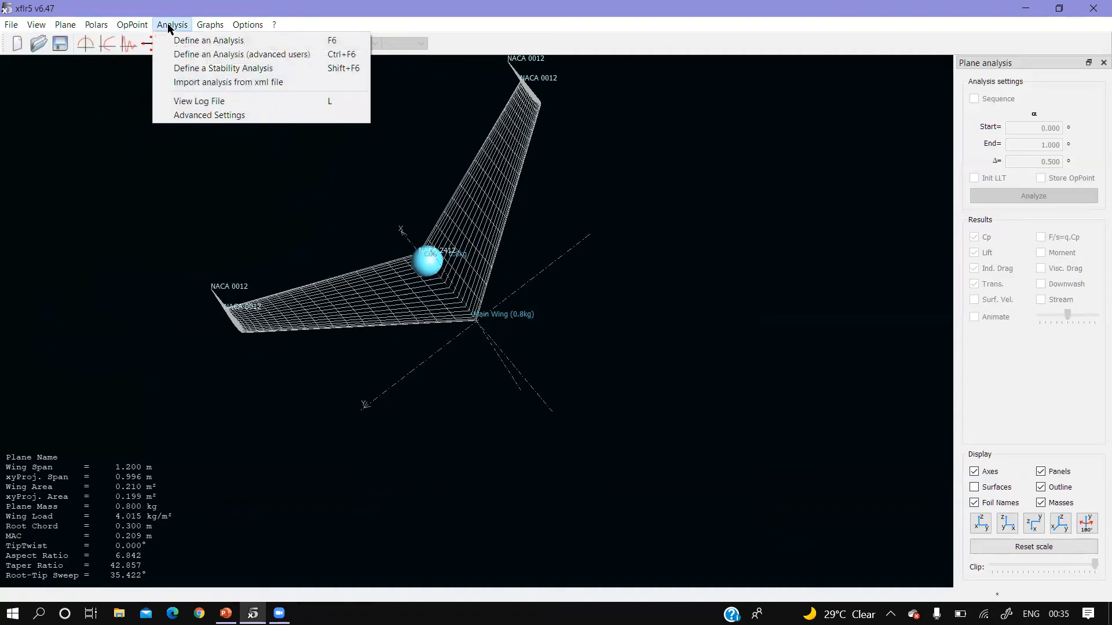
click(208, 40)
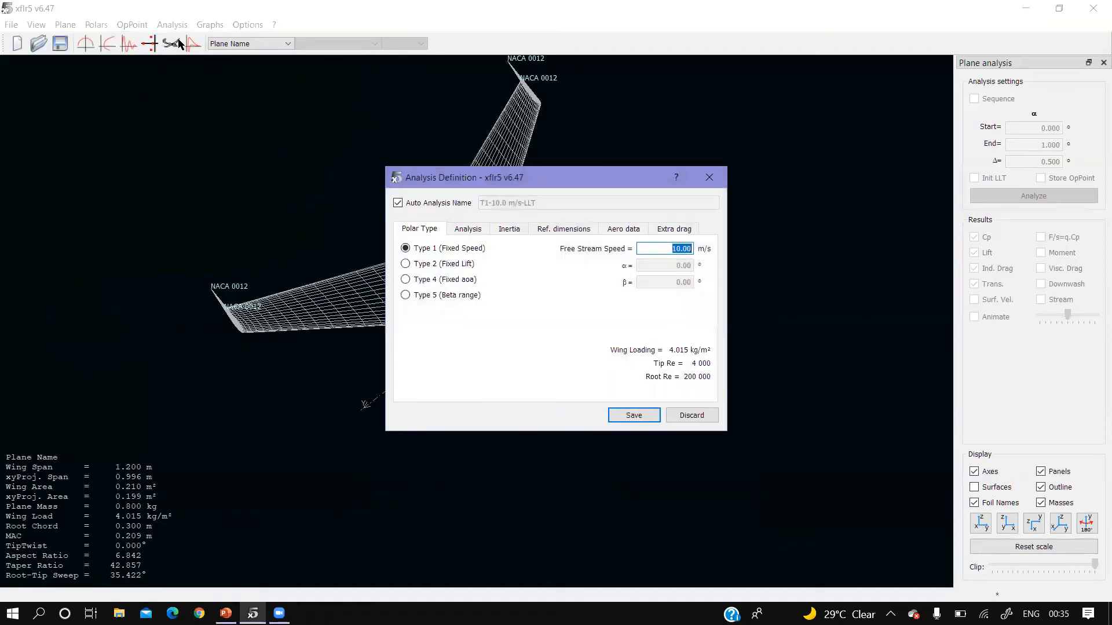
click(469, 229)
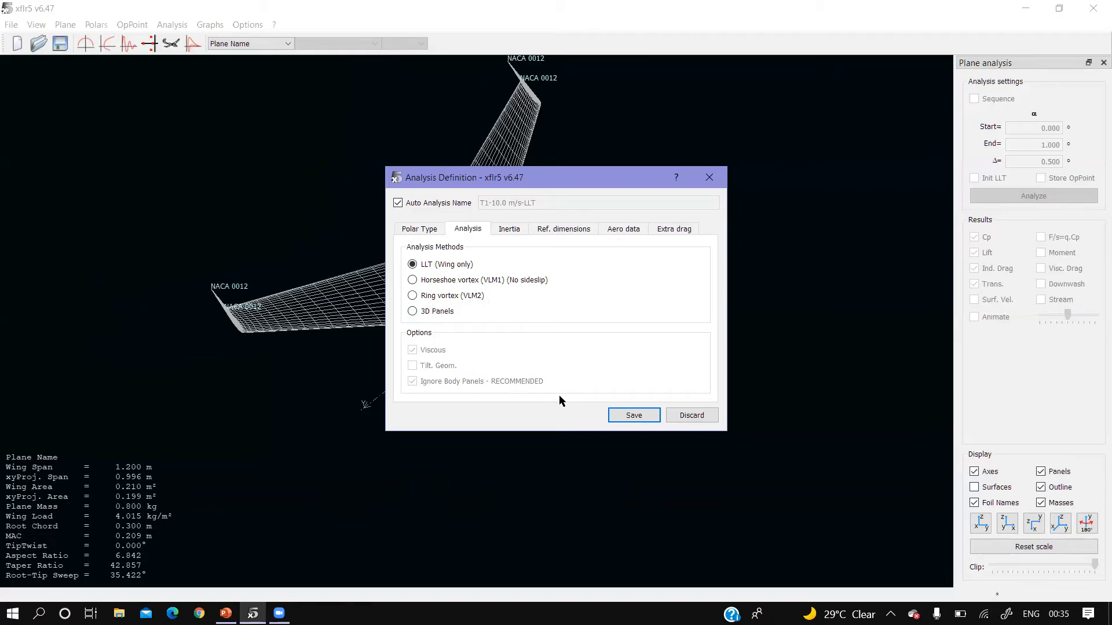
click(620, 419)
Step: Define a second fixed-speed analysis at 10 m/s using the Horseshoe vortex (VLM1) method without viscous effects
drag(589, 358, 637, 216)
click(172, 26)
click(194, 40)
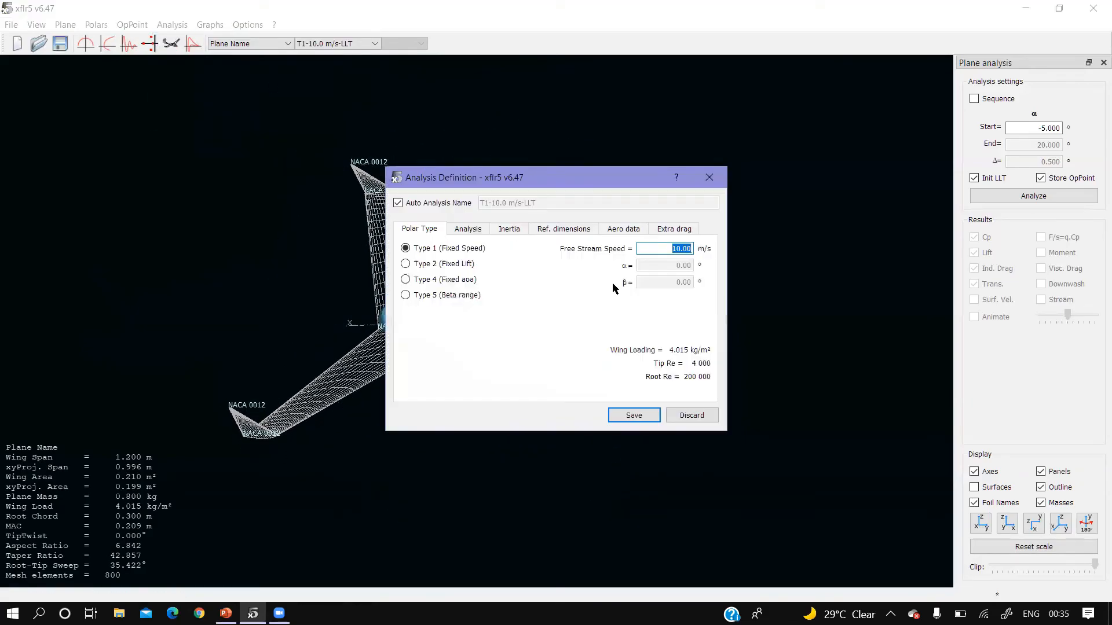
click(466, 230)
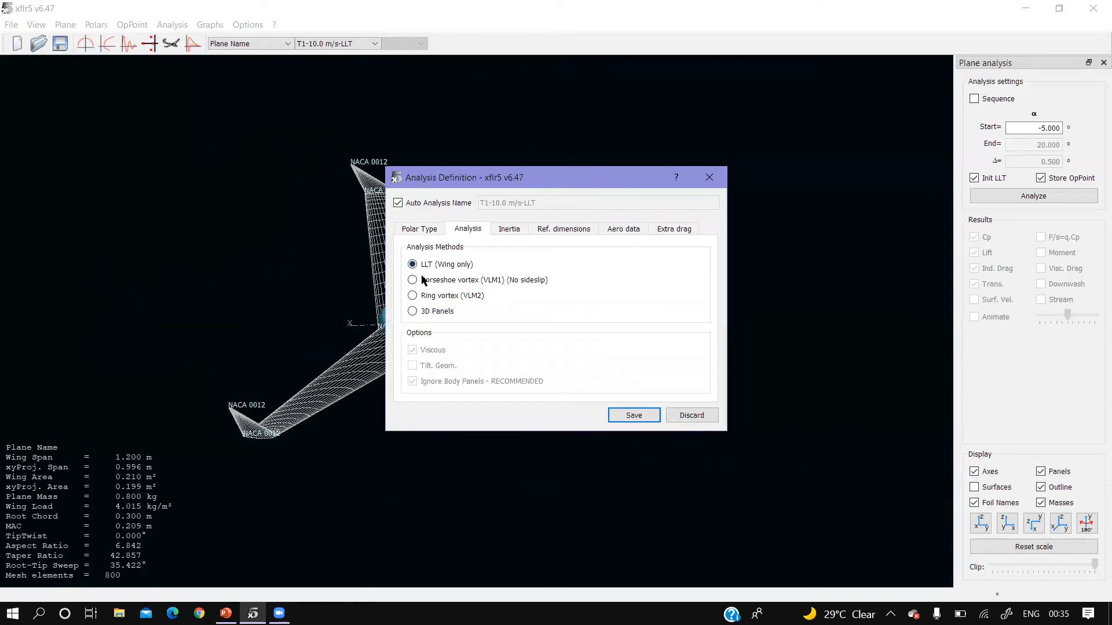
click(413, 280)
click(412, 350)
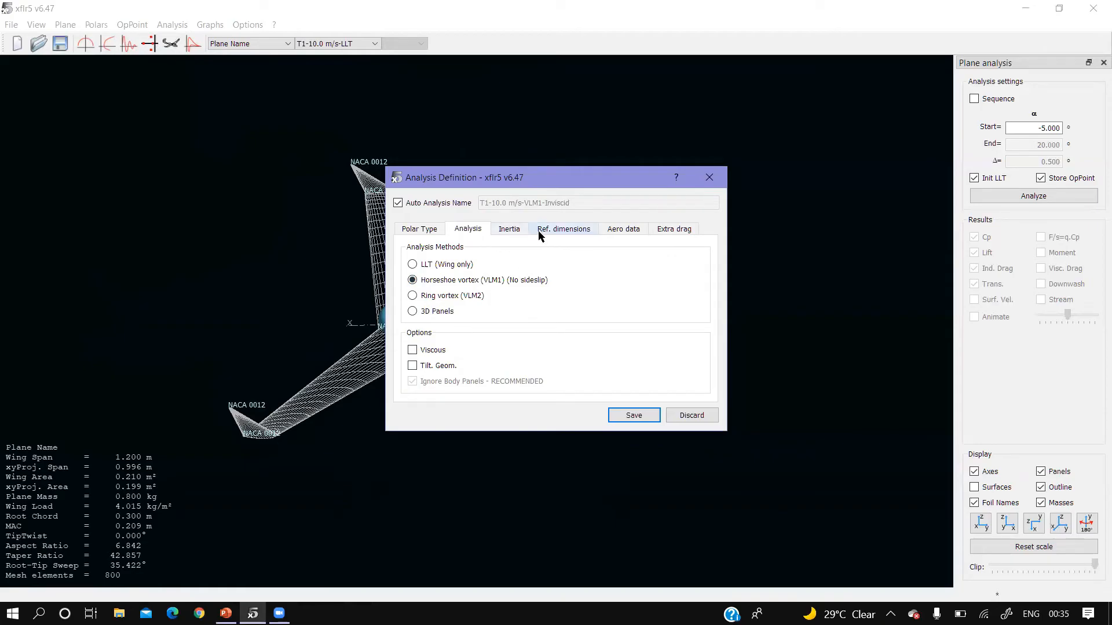
click(623, 415)
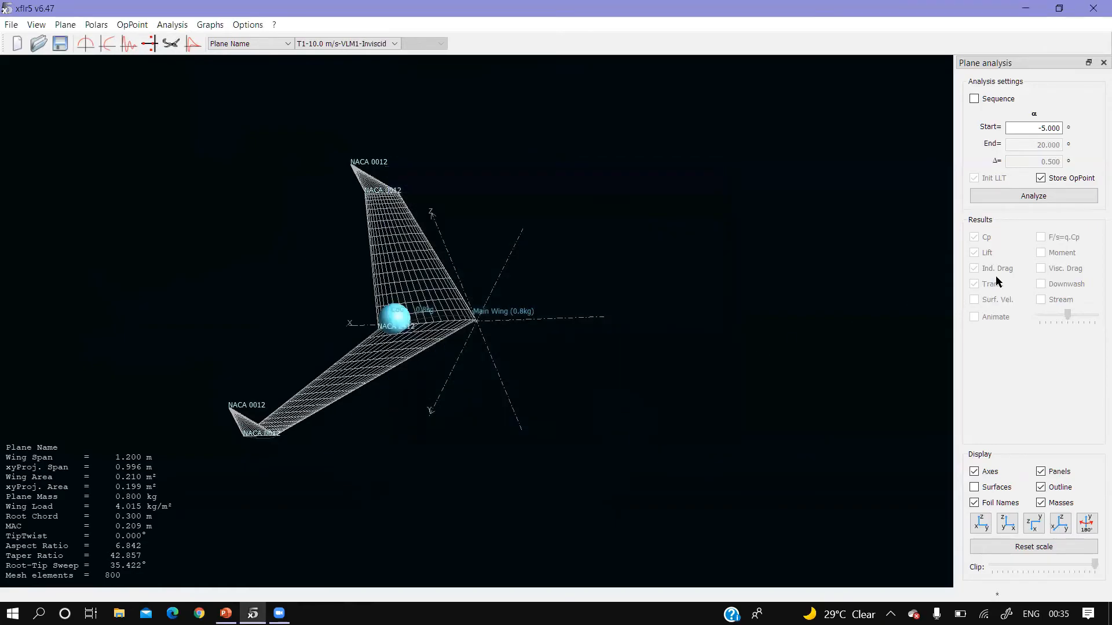
Step: Run the VLM1 analysis as an angle-of-attack sequence from -5° to 10° in 0.5° increments
click(975, 99)
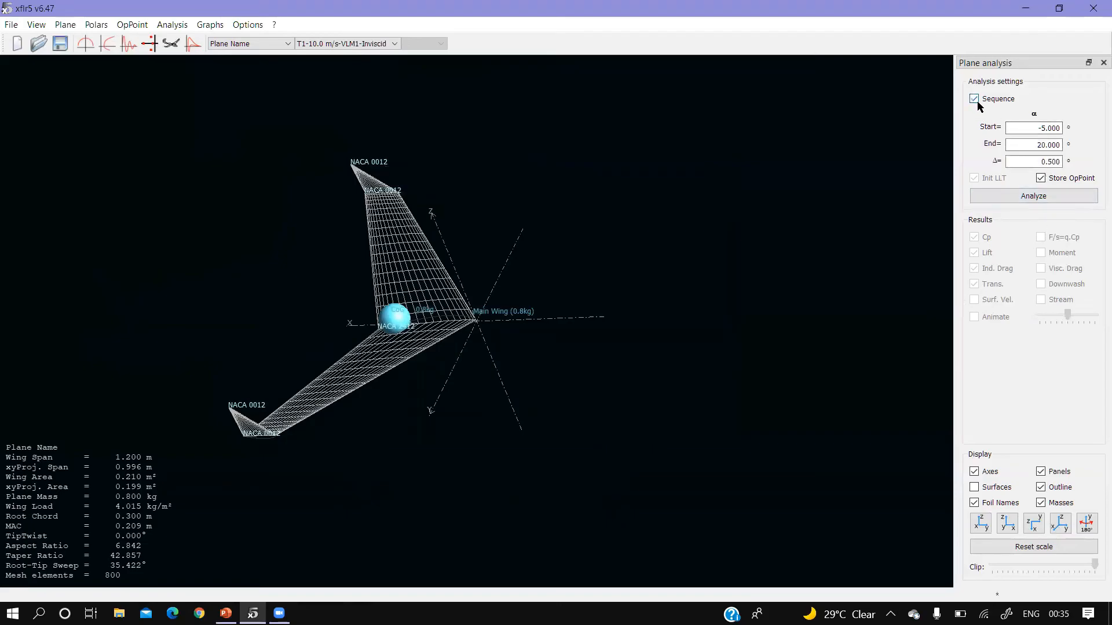
click(1045, 146)
key(BackSpace)
text(10)
click(1039, 193)
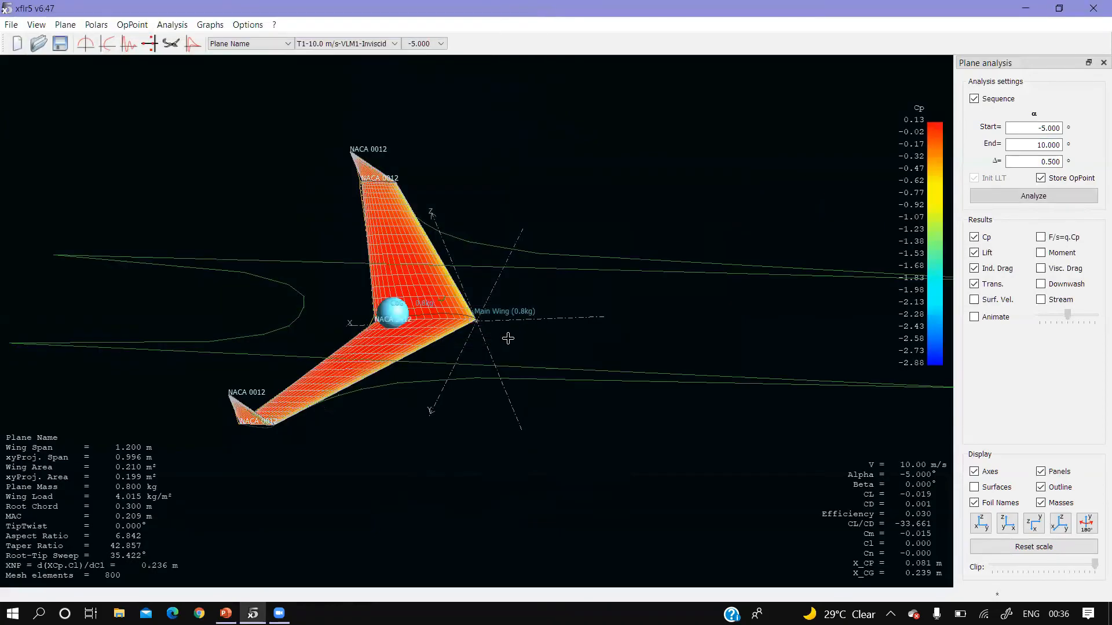
Step: Animate the plane's results over the angle-of-attack range and adjust the animation speed
drag(700, 390, 615, 461)
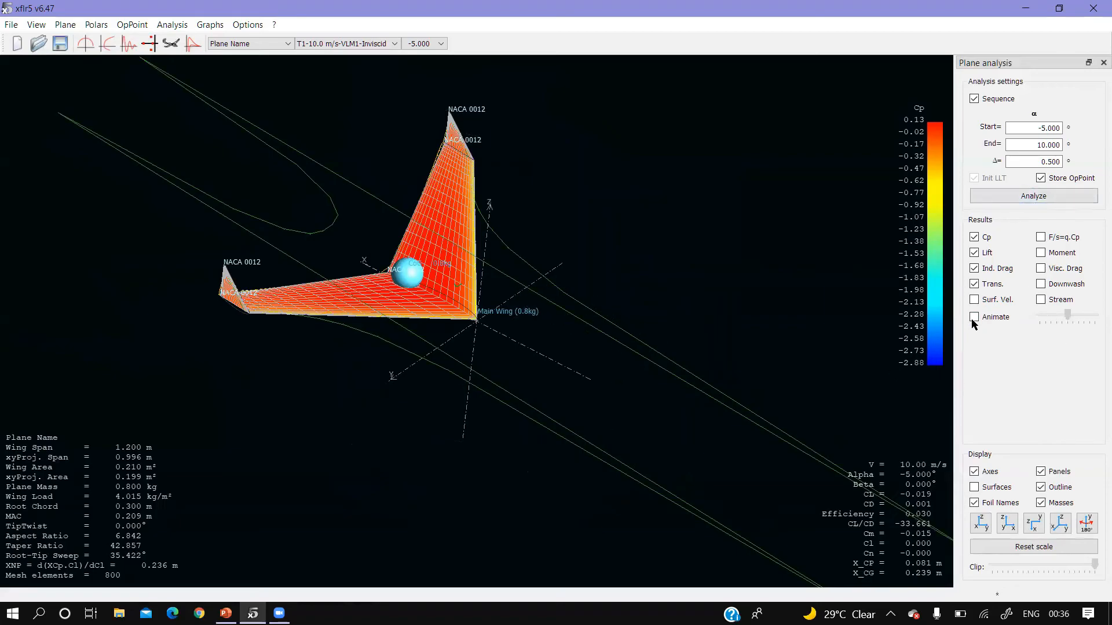
drag(639, 326, 658, 308)
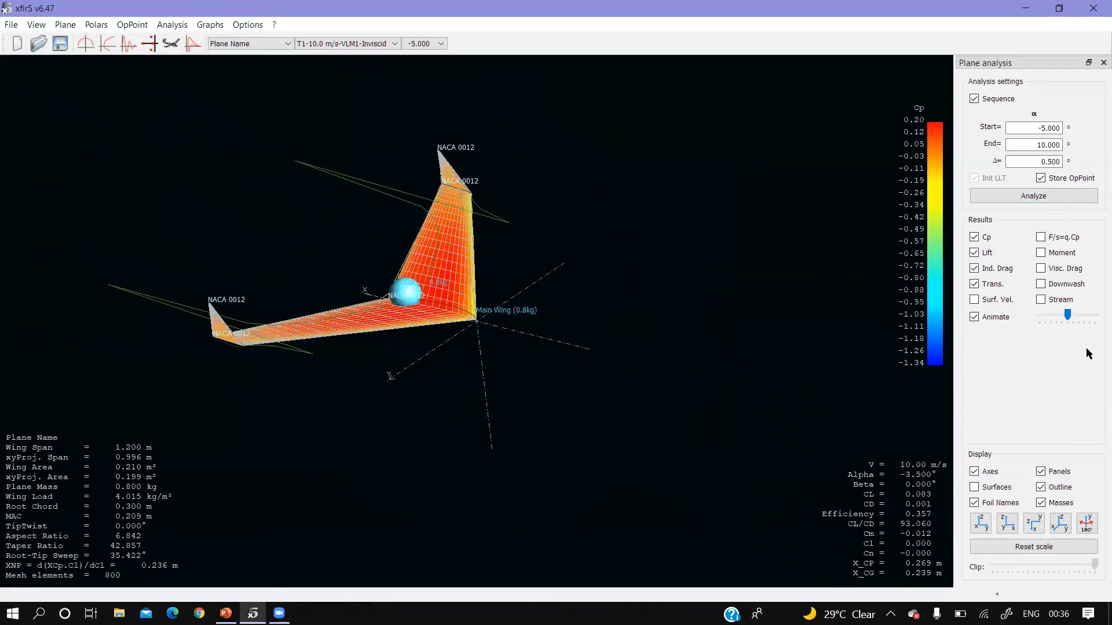
drag(1069, 314, 1093, 316)
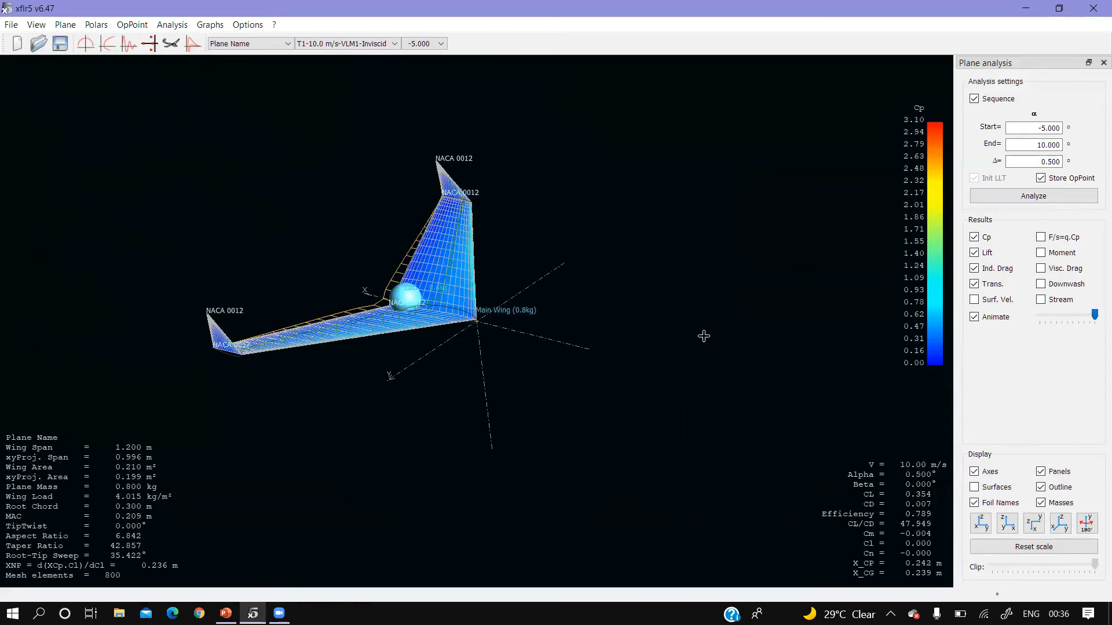
Step: Hide the lift, induced drag and transition results so only Cp is shown, and stop the animation
click(976, 250)
click(974, 268)
click(975, 283)
mouse_move(617, 319)
mouse_down()
mouse_move(635, 398)
mouse_move(506, 290)
mouse_up()
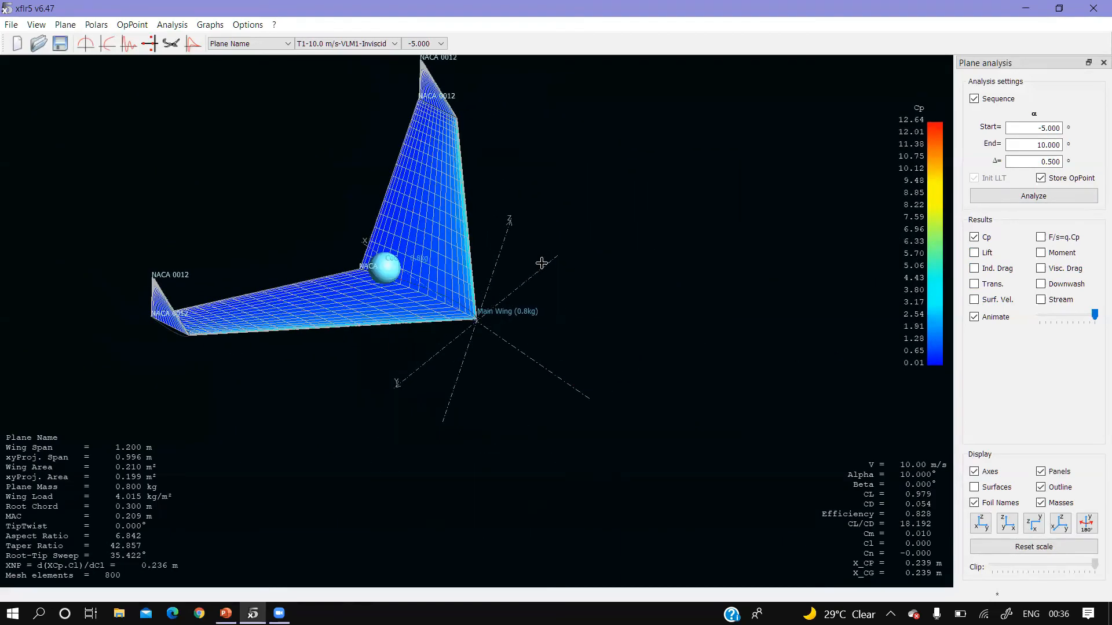
drag(547, 252, 447, 220)
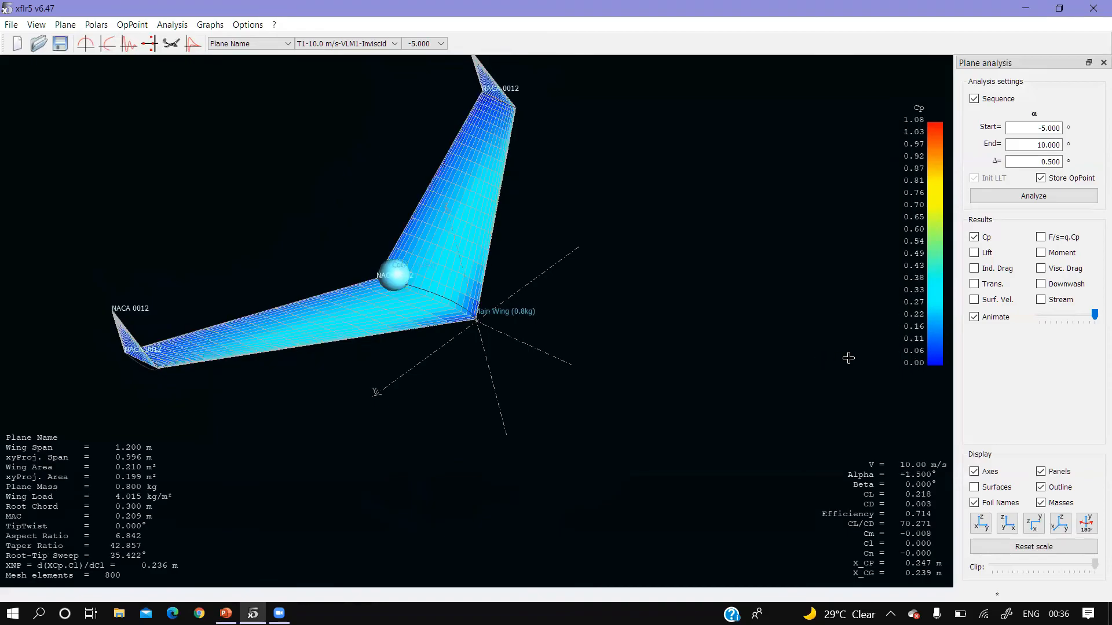
click(974, 317)
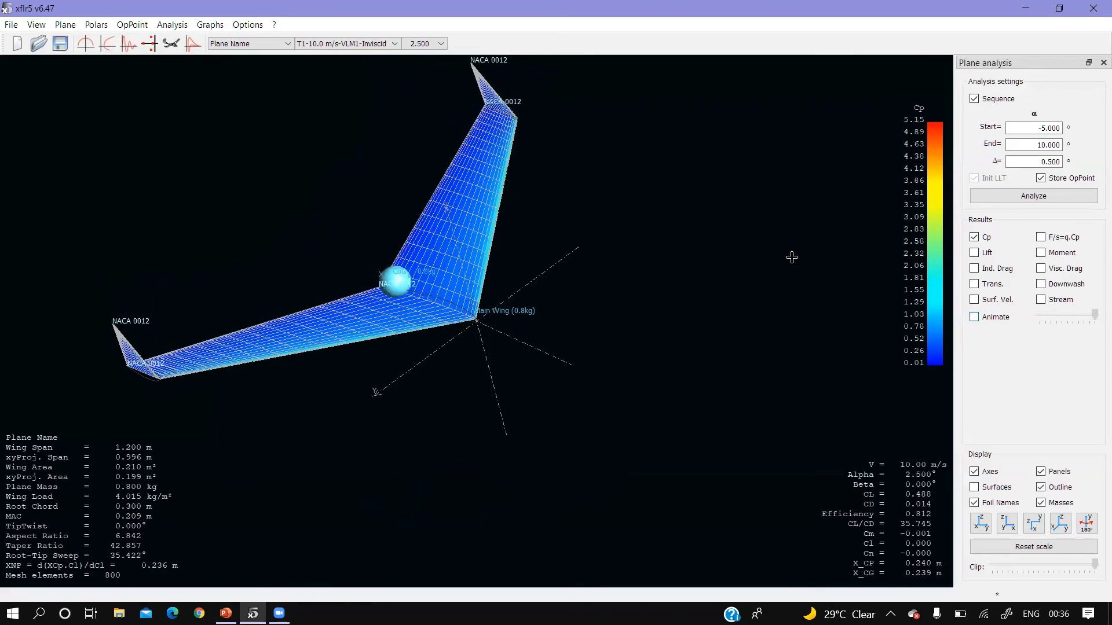
Step: Compare the Cp distribution on the plane at the 10°, 6°, 3° and -0.5° operating points
click(423, 44)
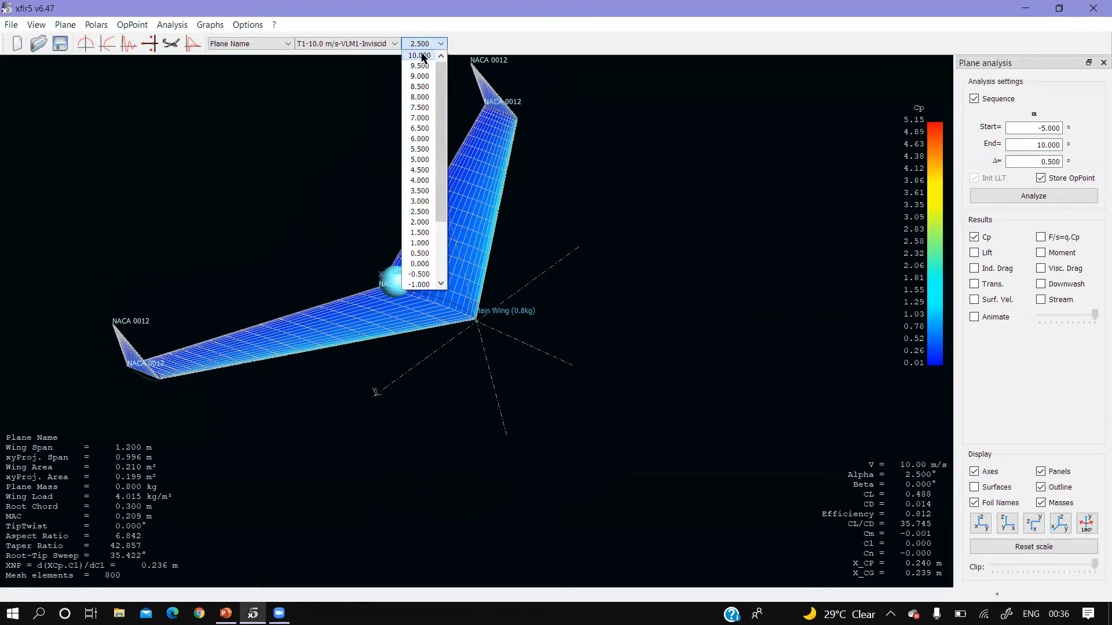
click(420, 55)
click(423, 44)
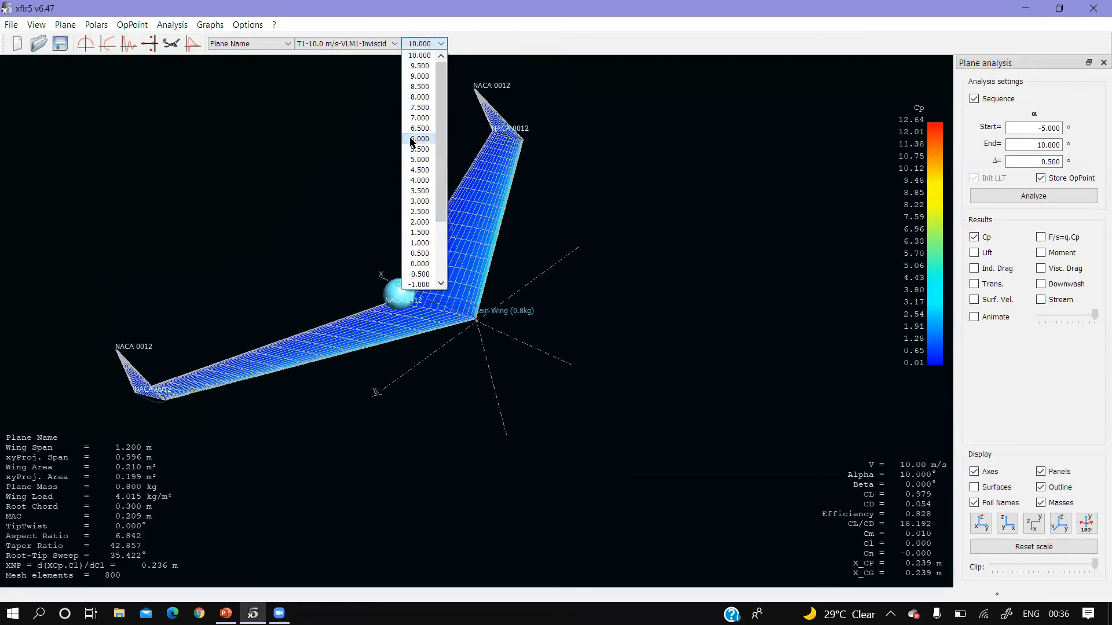
click(419, 139)
click(424, 44)
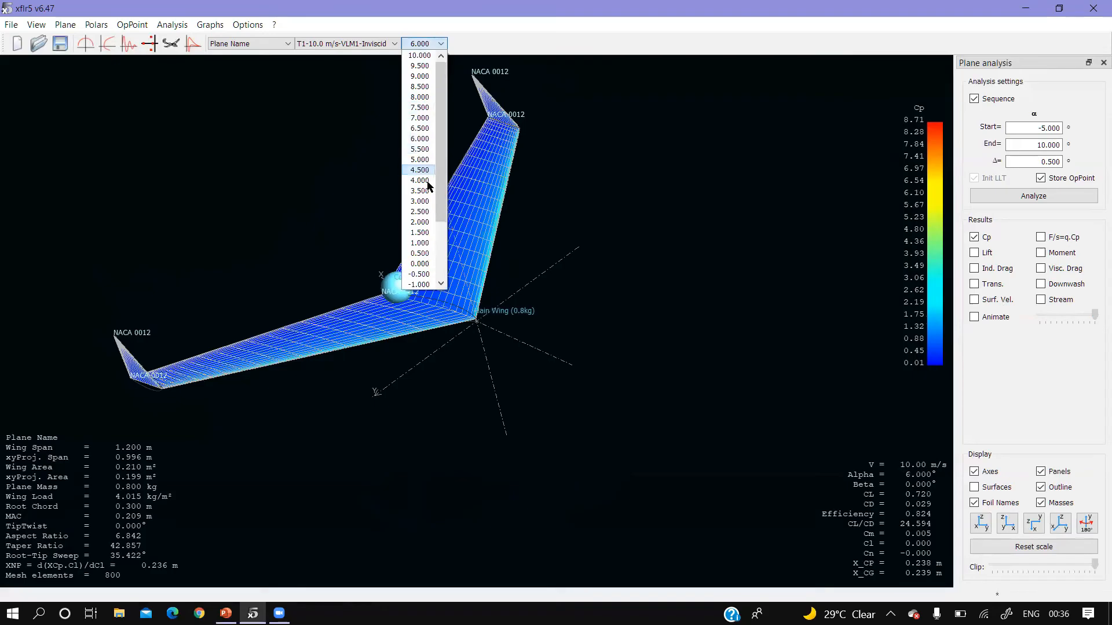
click(421, 201)
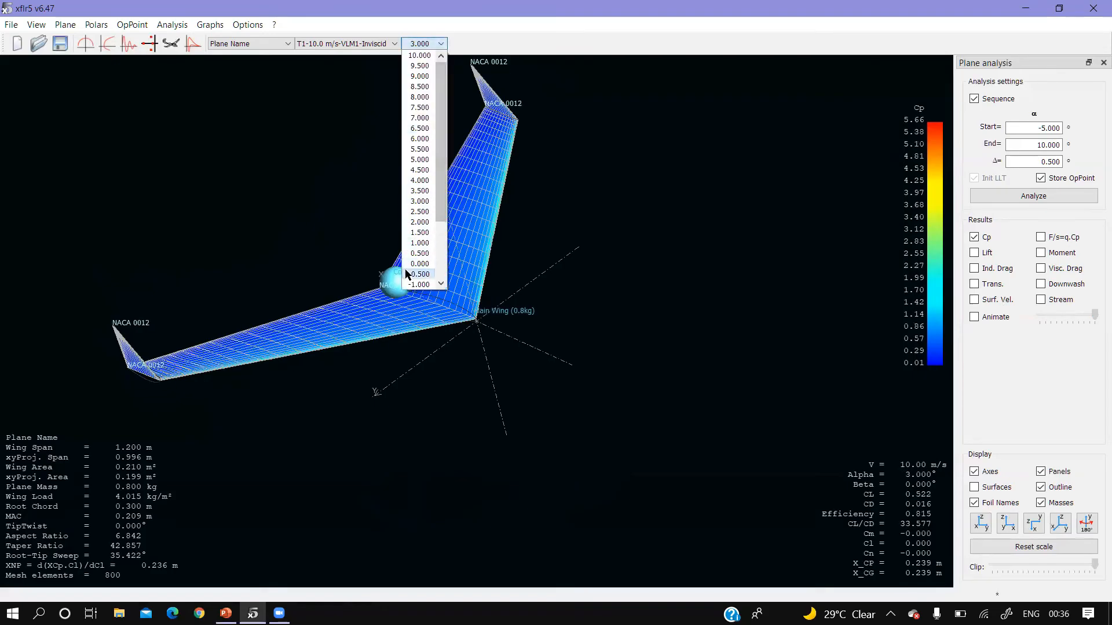
click(415, 194)
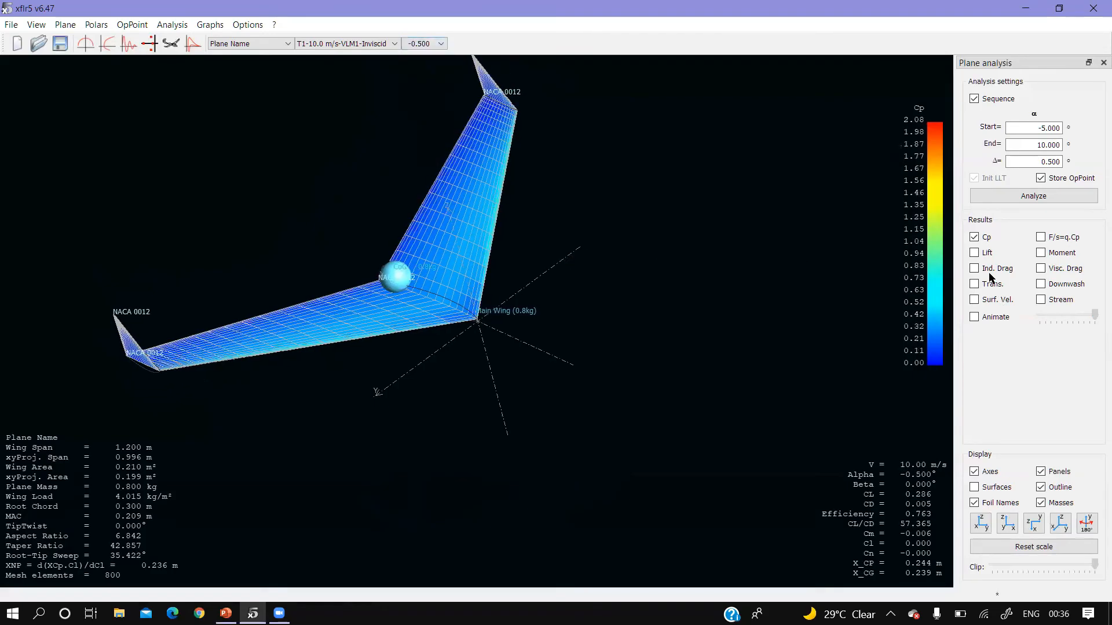
Step: Show the lift distribution along with Cp and inspect the plane in front, side, top and isometric views
drag(883, 319, 770, 474)
click(980, 524)
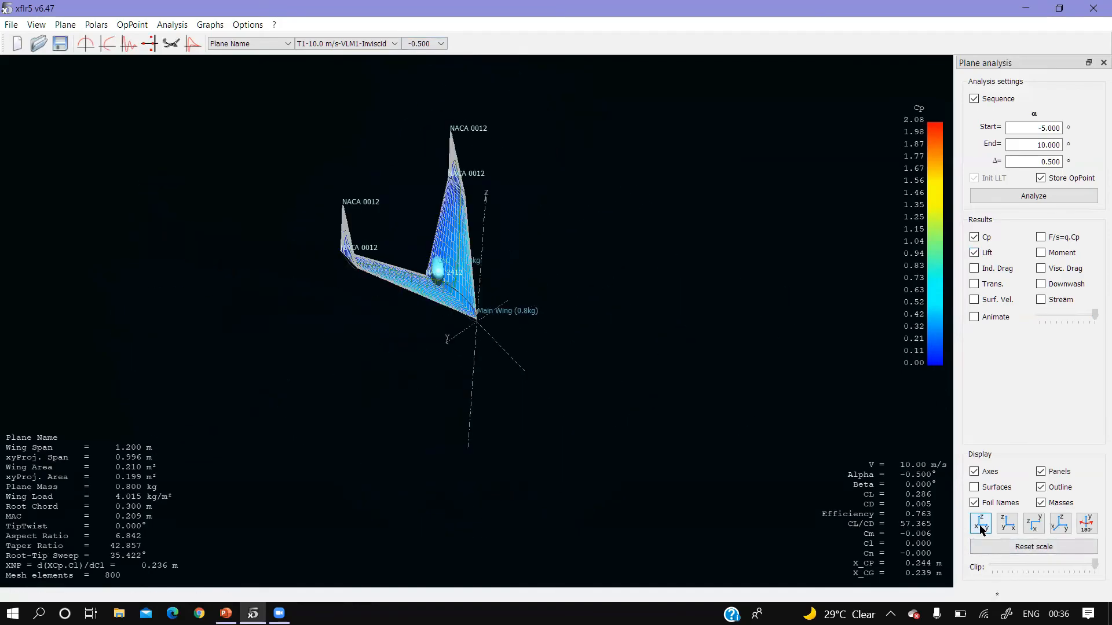
drag(753, 469, 799, 457)
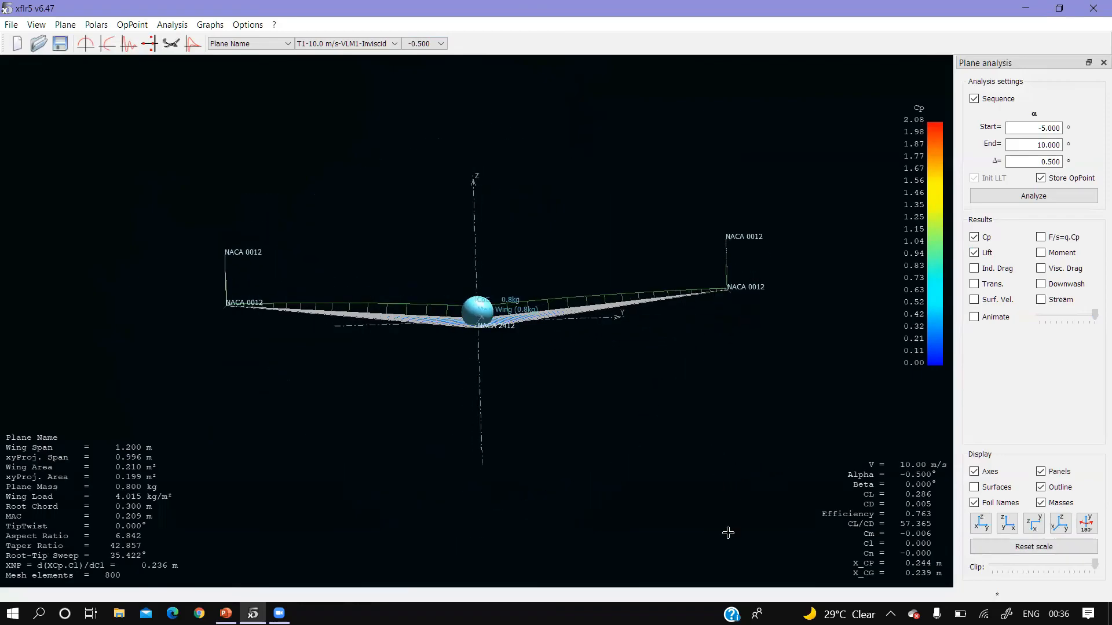
click(1008, 524)
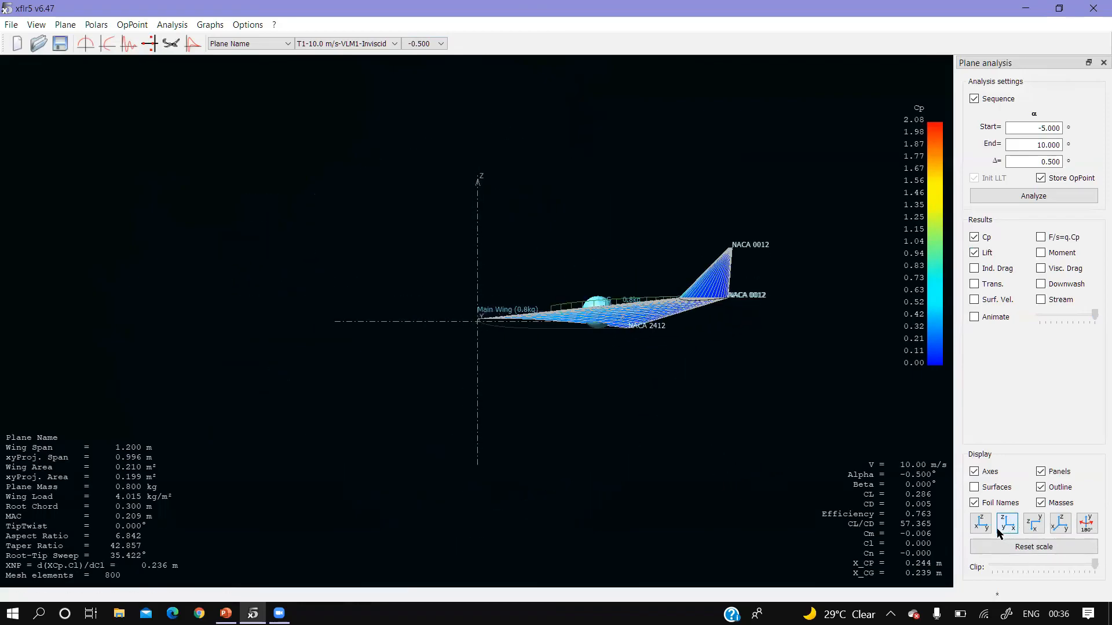
click(1033, 529)
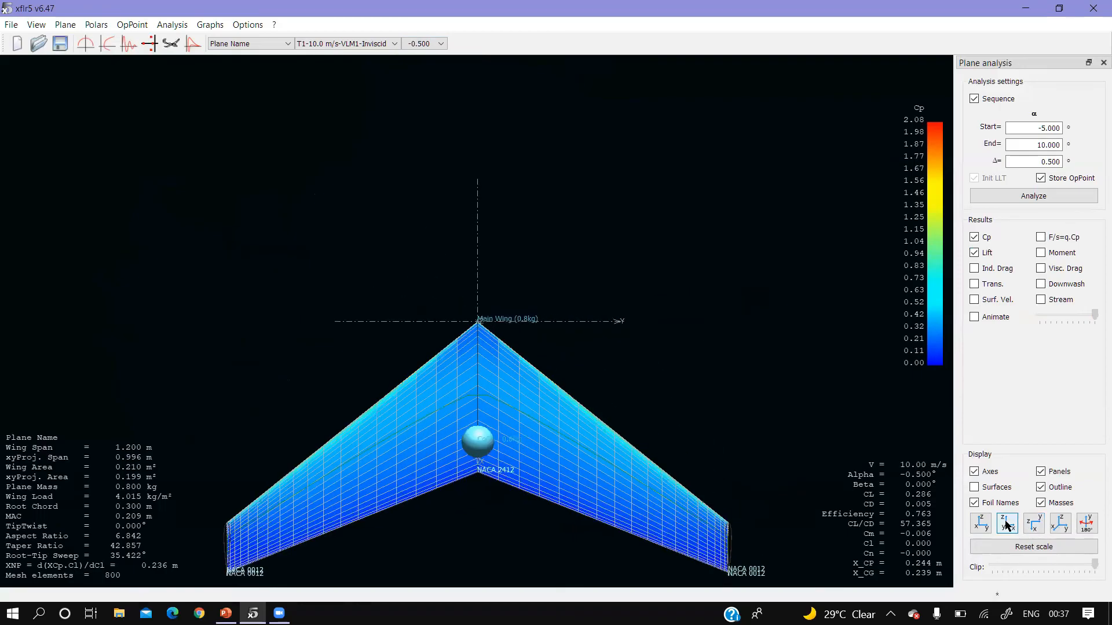
click(1058, 524)
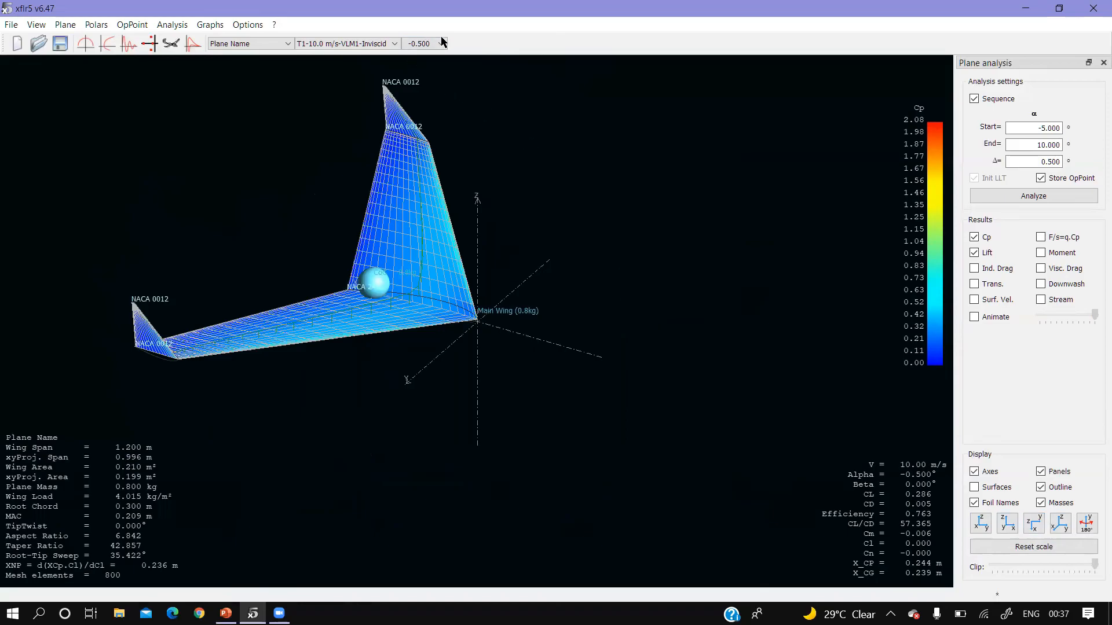
Step: Add the induced drag display, animate the results over the angle-of-attack range and inspect the wing from several angles
click(974, 269)
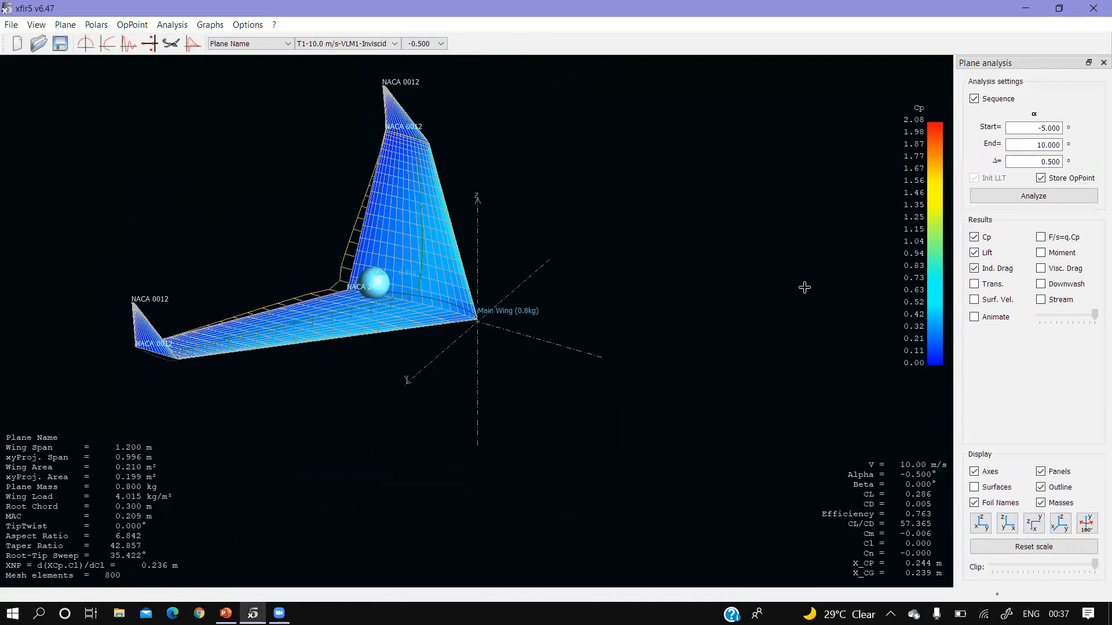
drag(615, 350, 582, 306)
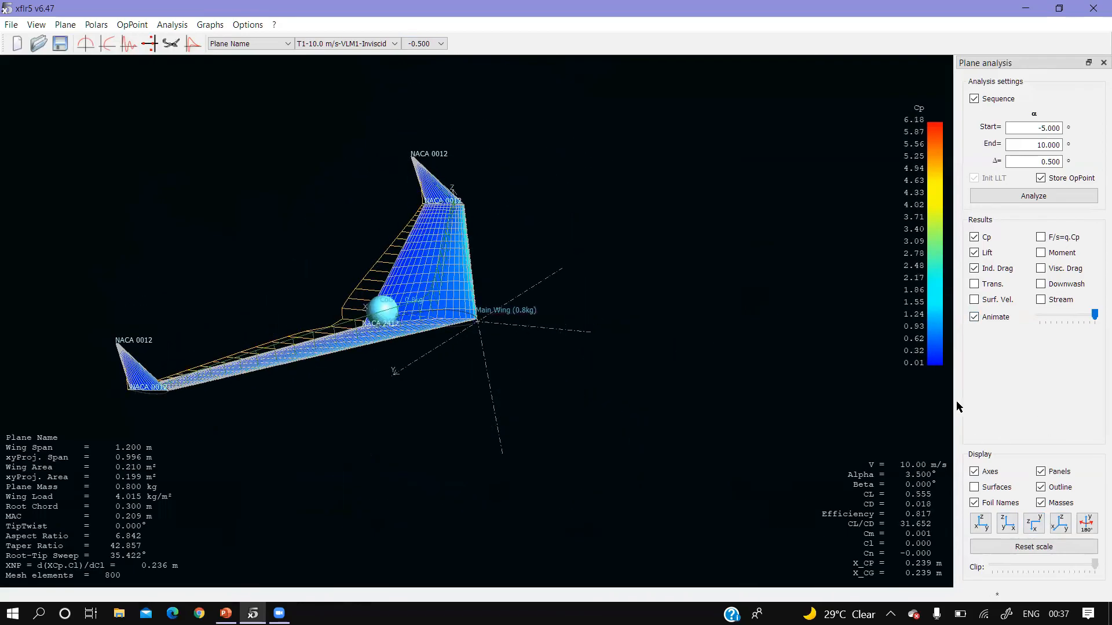
drag(566, 390, 592, 427)
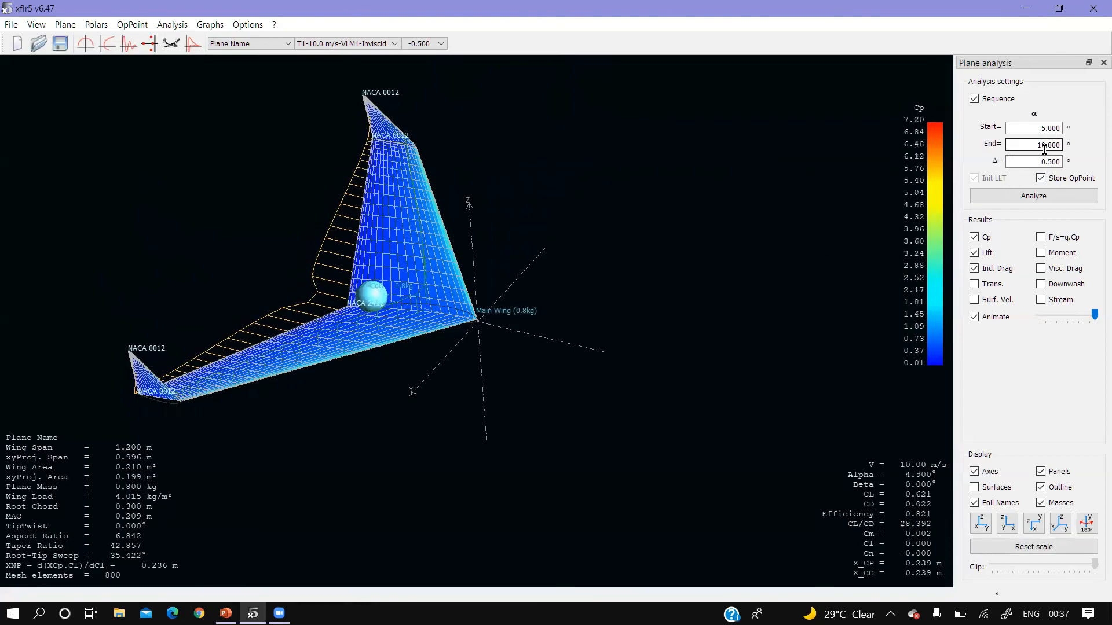
drag(628, 390, 471, 335)
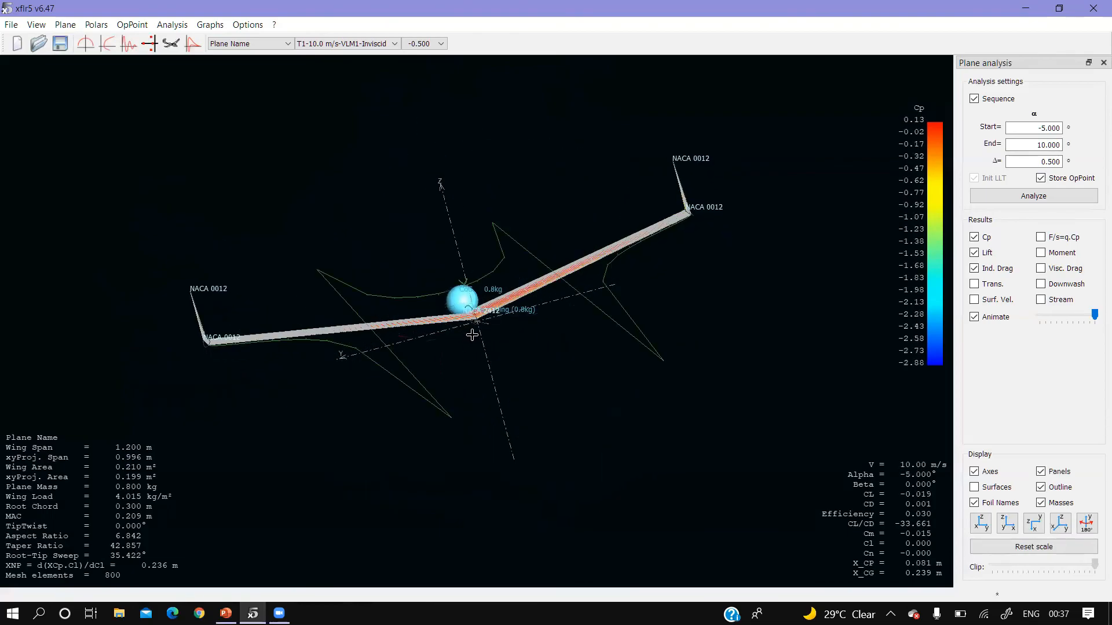
drag(604, 381, 548, 407)
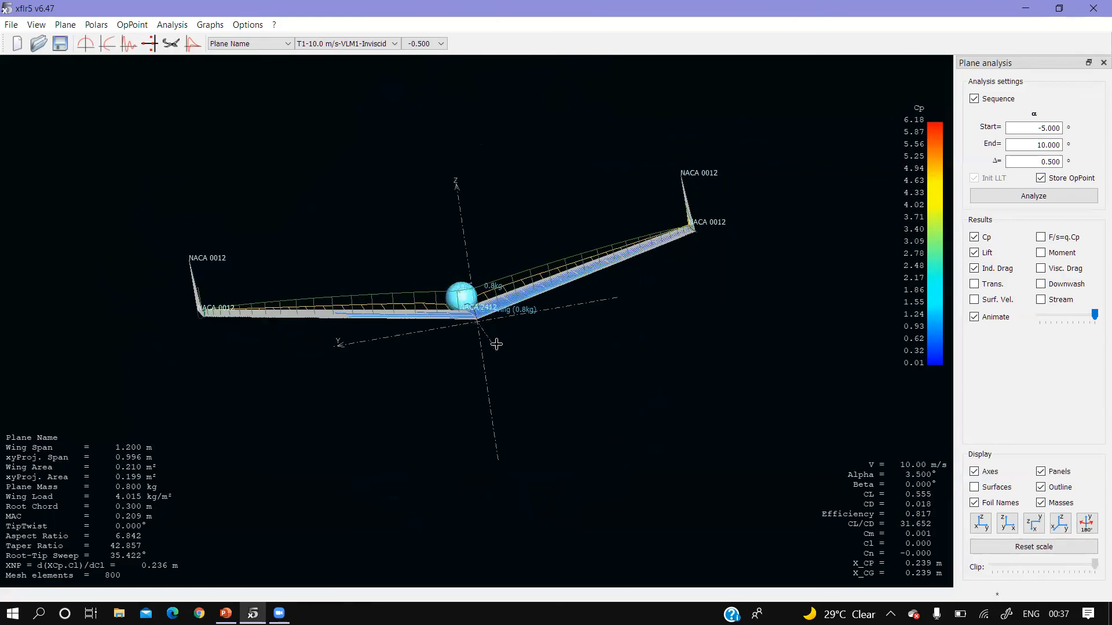
drag(483, 340, 482, 380)
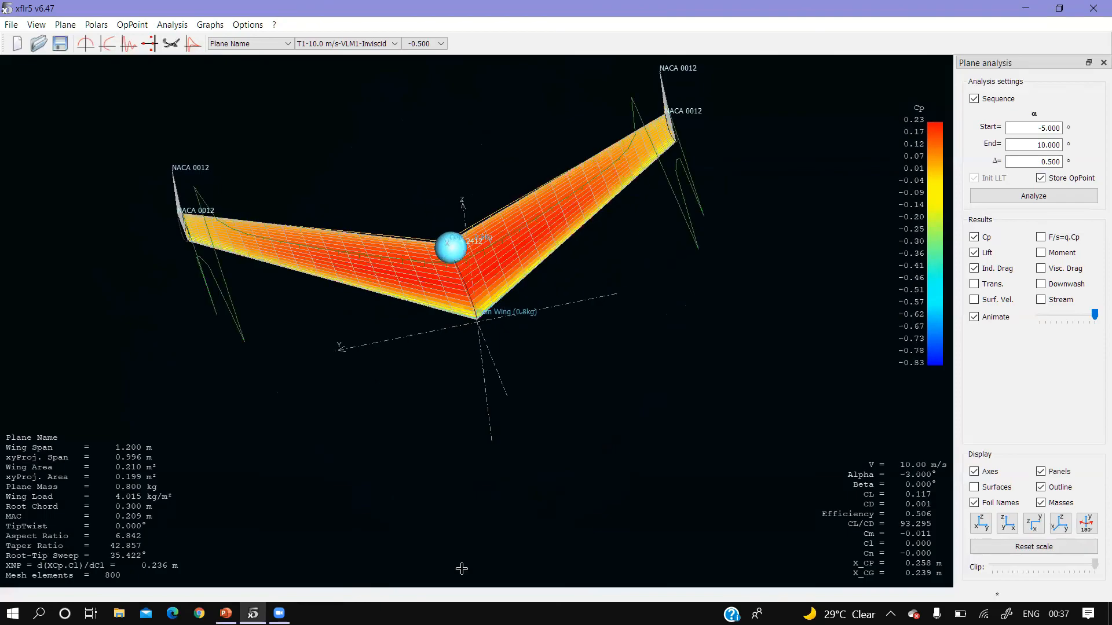
drag(443, 364, 679, 413)
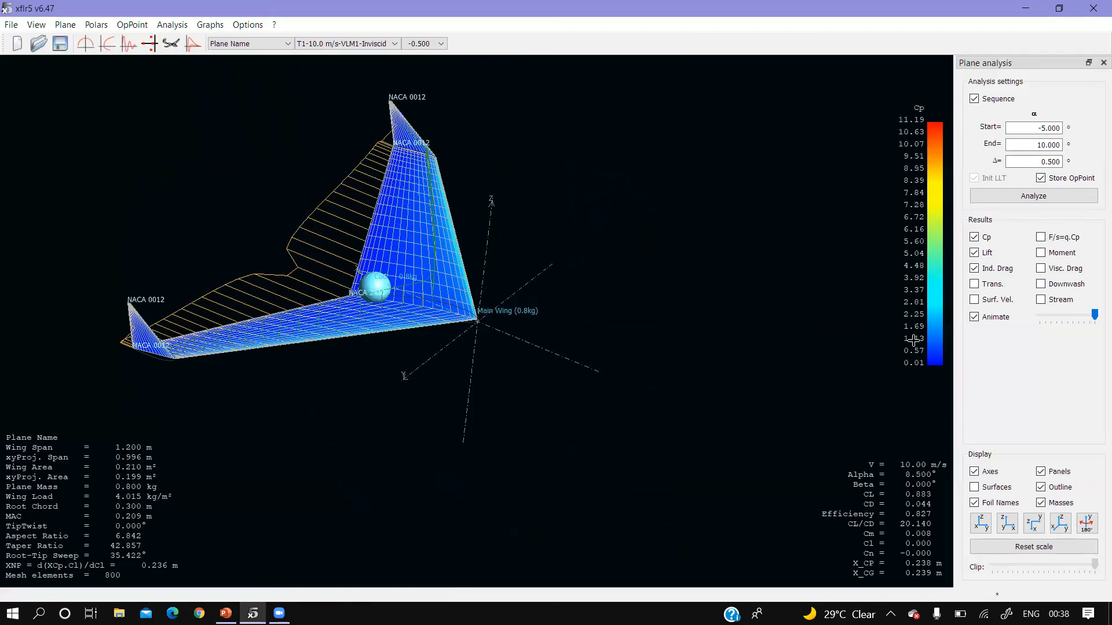